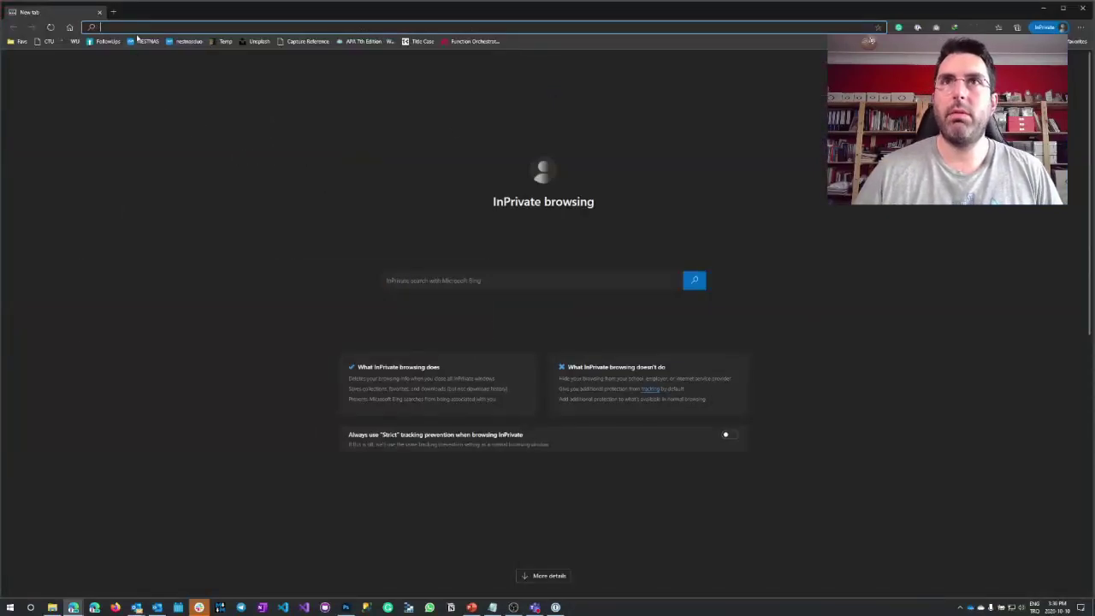
Step: Go to portal.azure.com and sign in to Microsoft Azure with the lab account's e-mail and password
text(portal.azure.com)
key(Return)
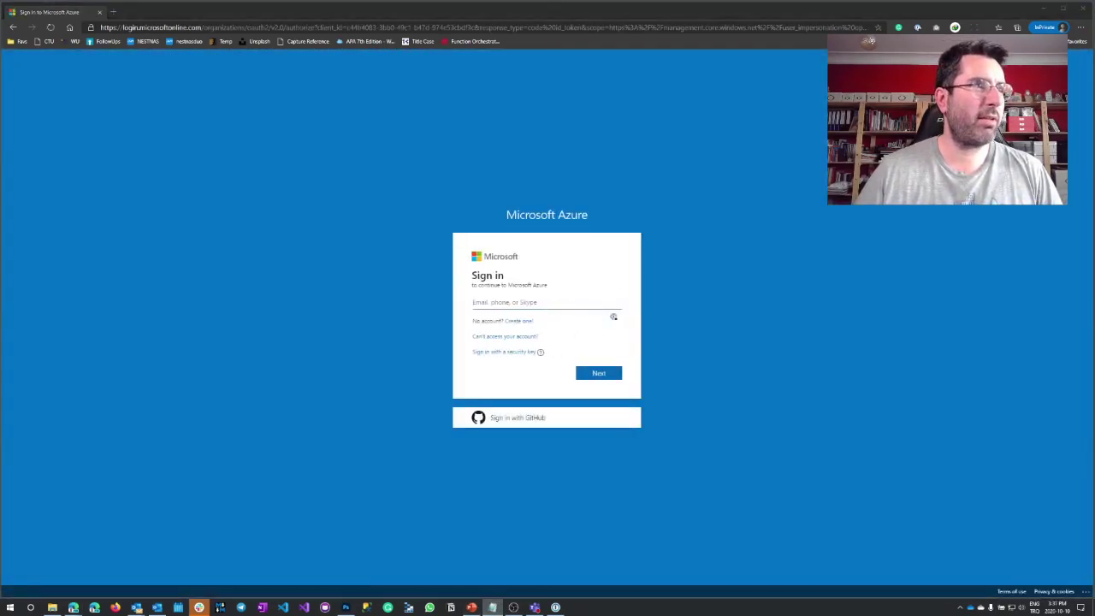
key(ctrl+v)
key(Return)
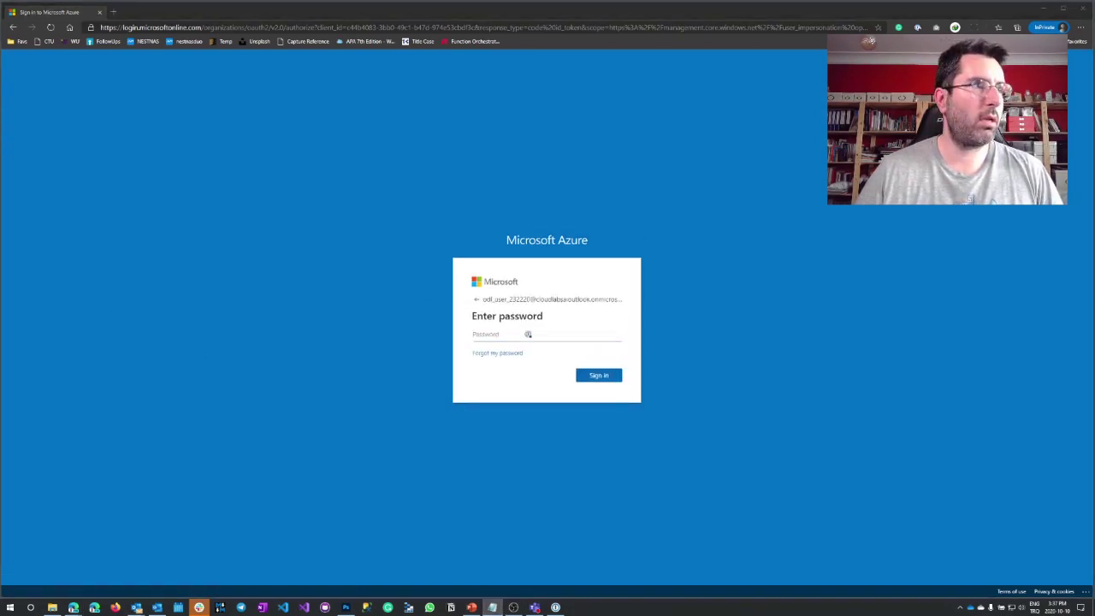
click(531, 333)
key(ctrl+v)
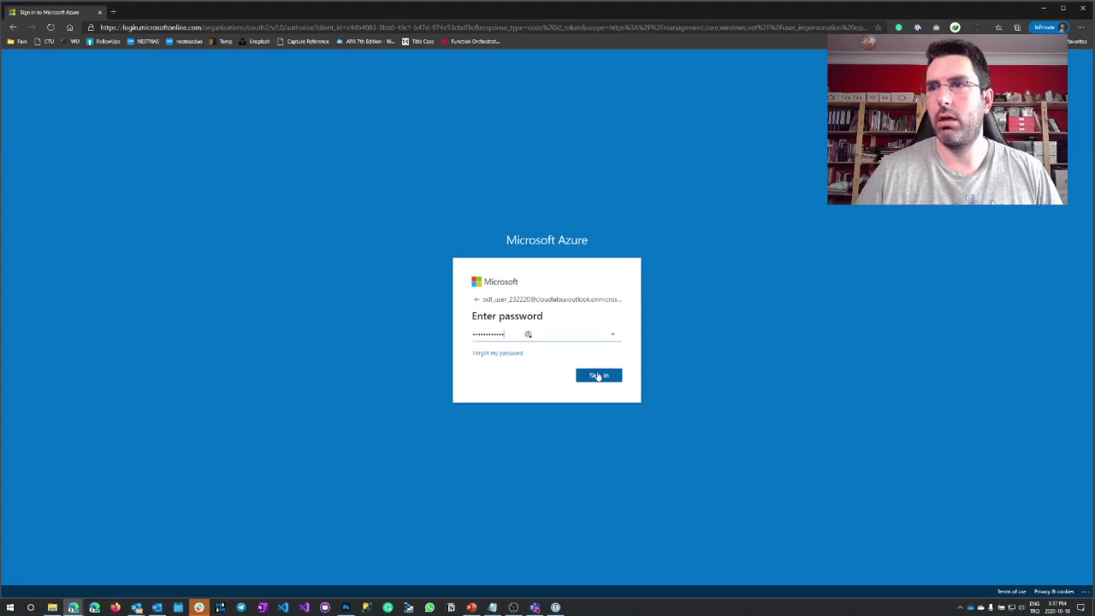
click(598, 374)
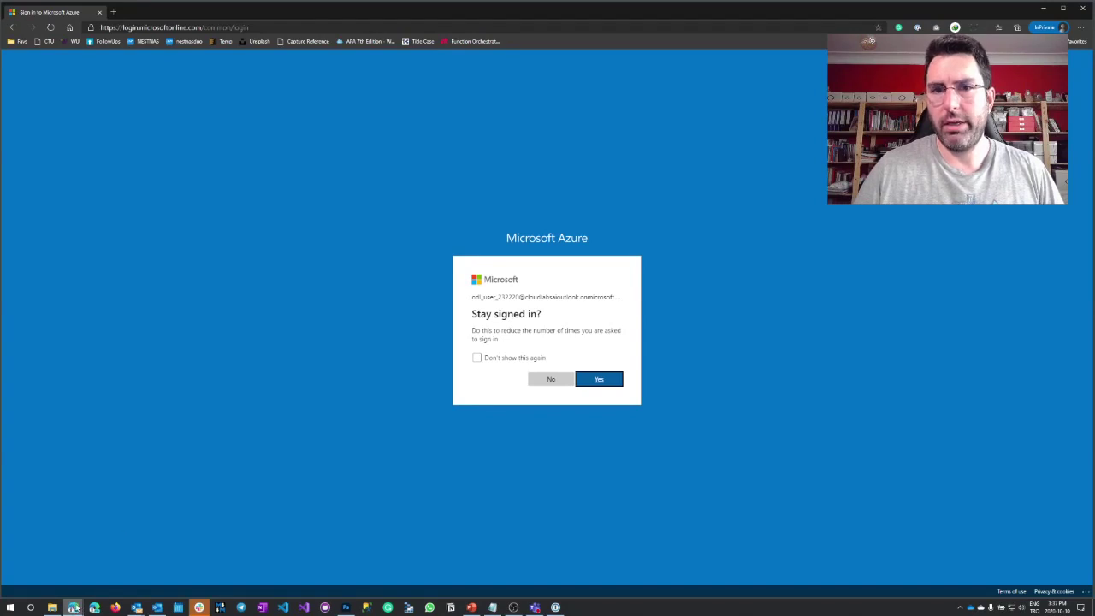
right_click(74, 608)
click(60, 562)
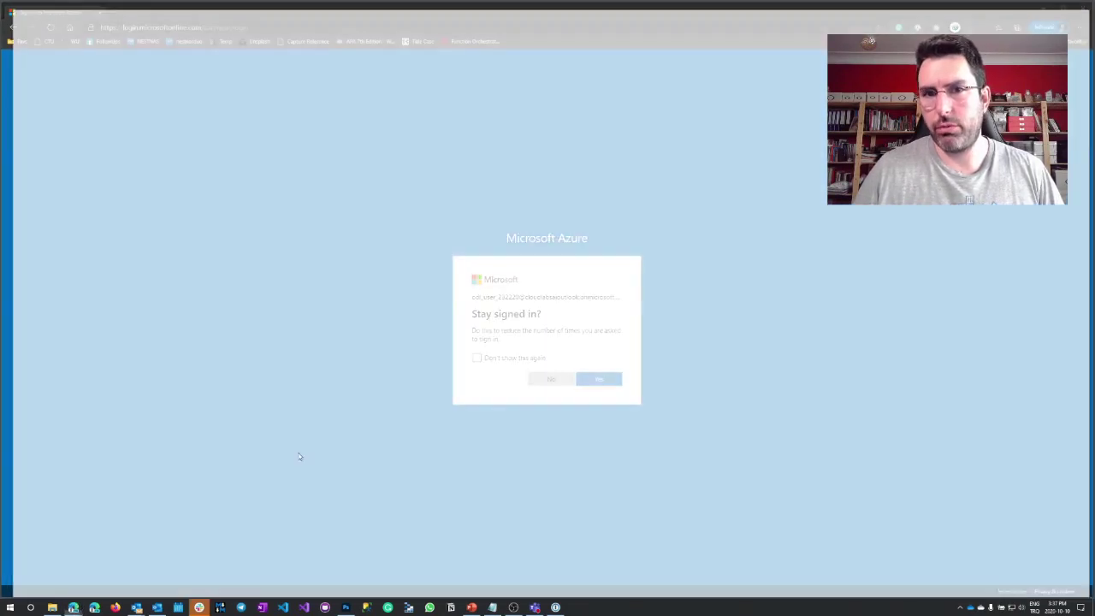
click(1068, 32)
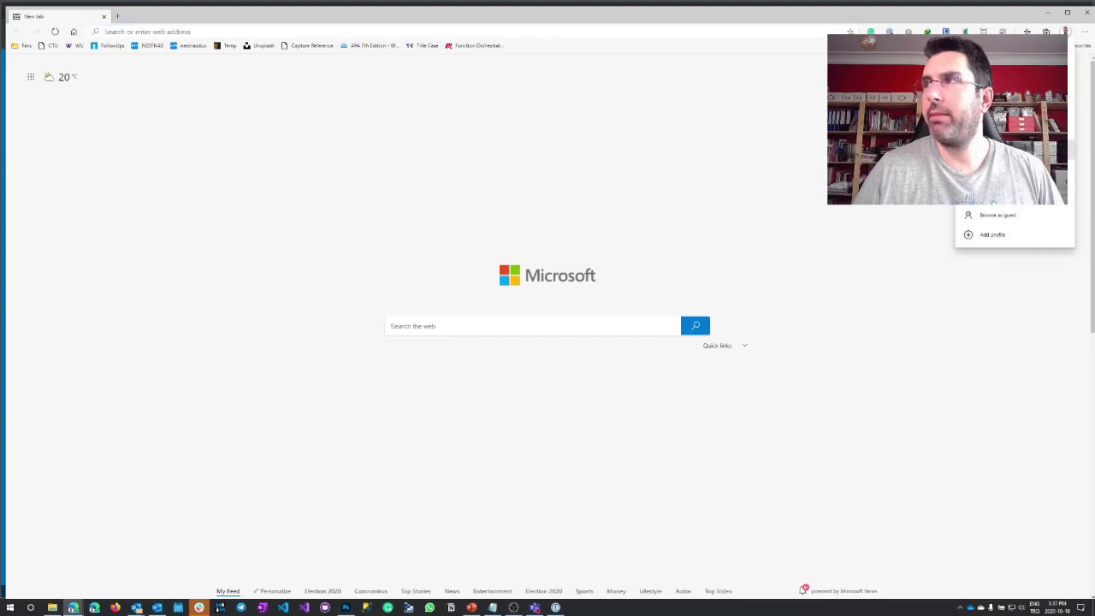
click(1068, 33)
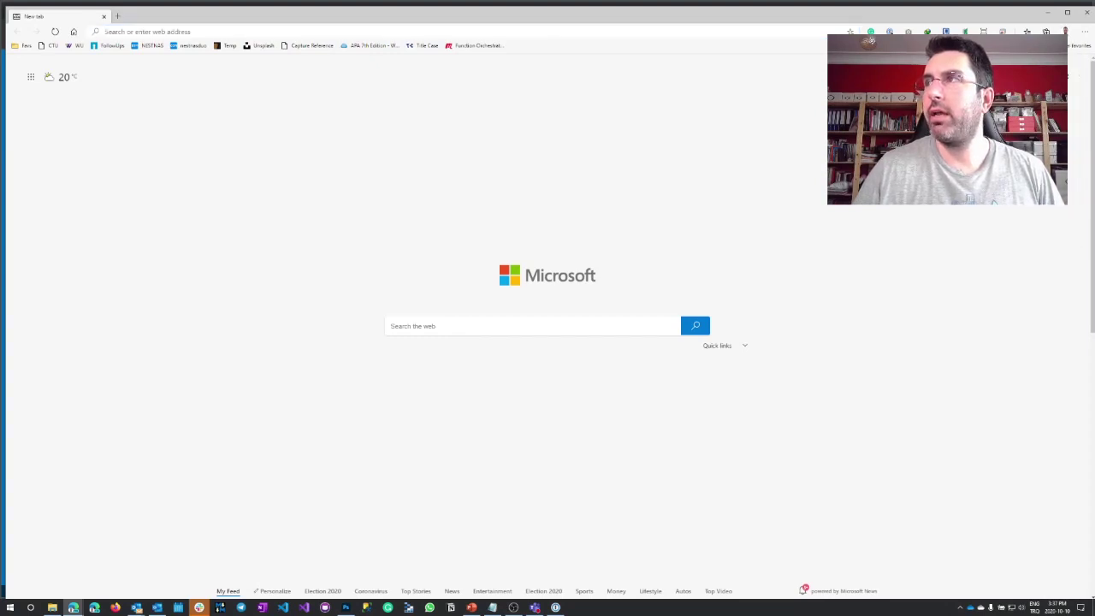
click(1085, 12)
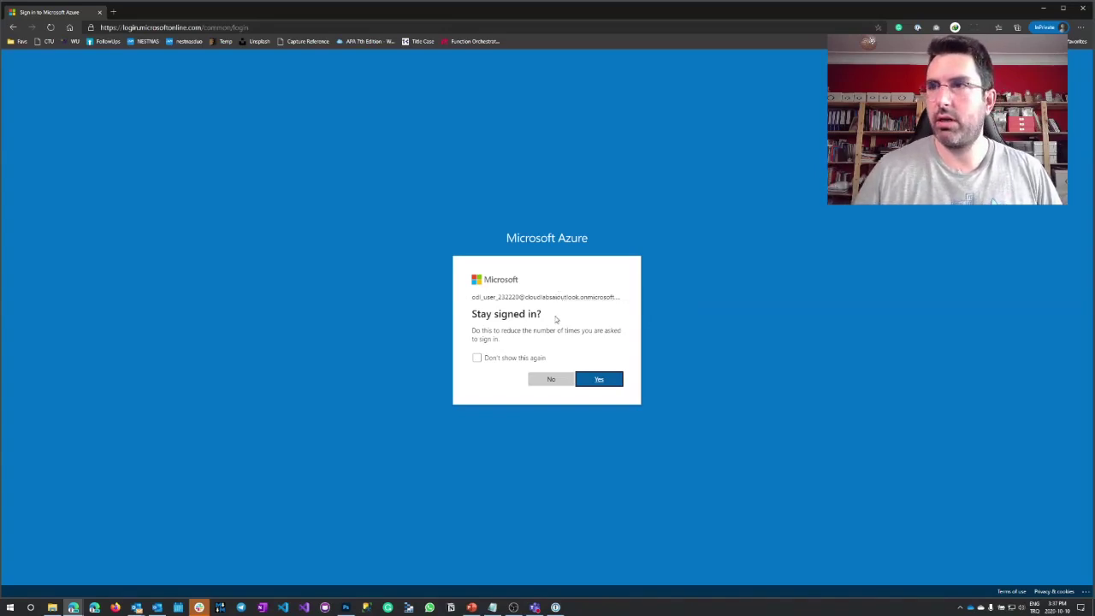
Step: Agree to stay signed in to Azure and dismiss the Azure Advisor recommendations notice
click(606, 381)
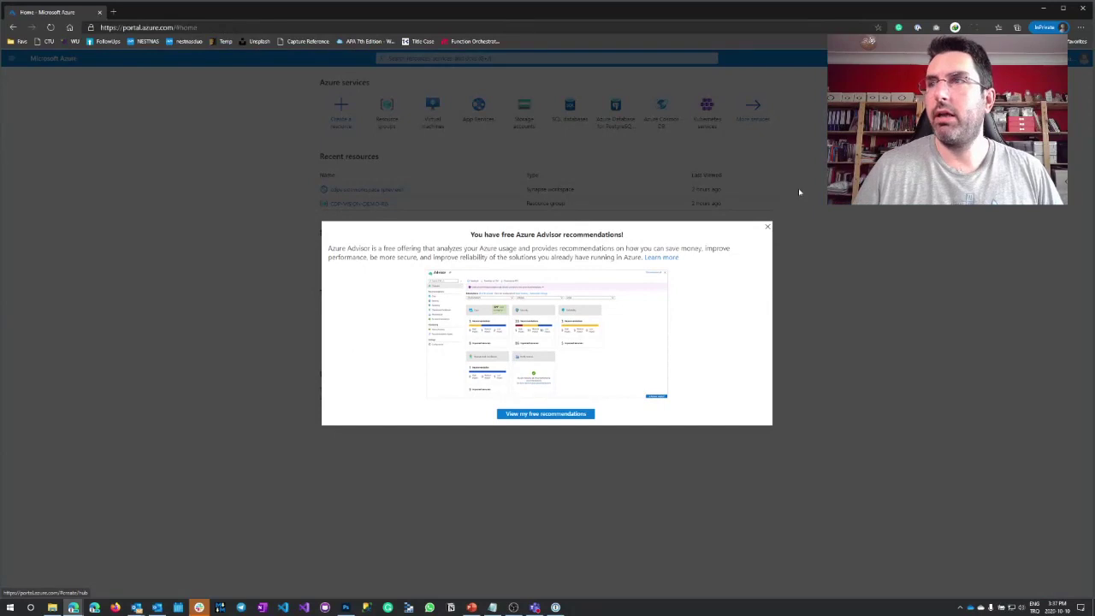
click(768, 227)
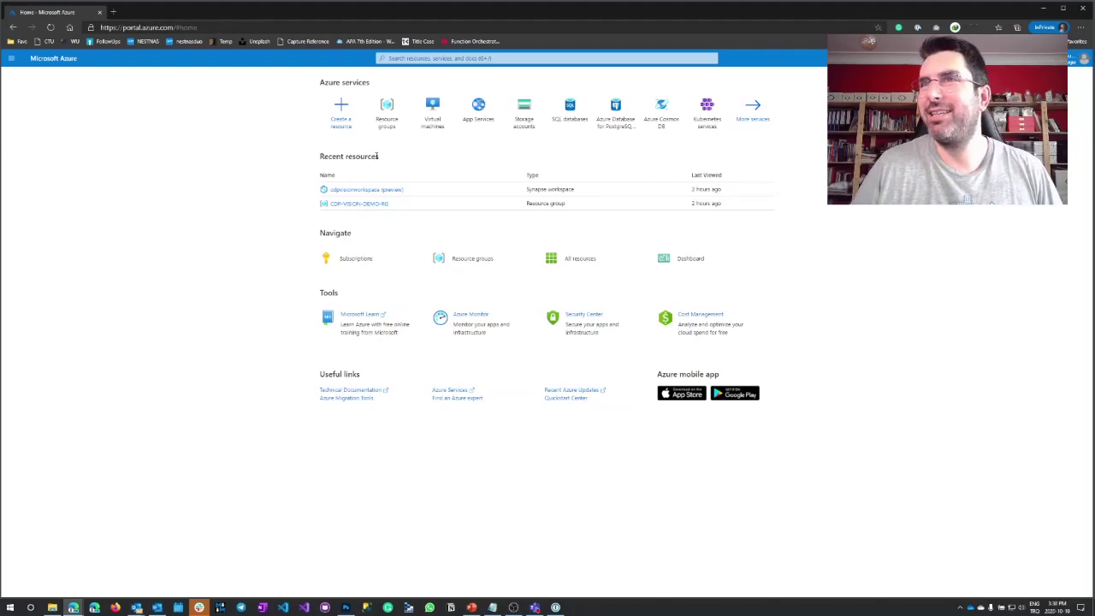
Step: Open the cdpvisionworkspace Synapse workspace from the CDP-VISION-DEMO-RG resource group and go to its Synapse Studio
click(387, 111)
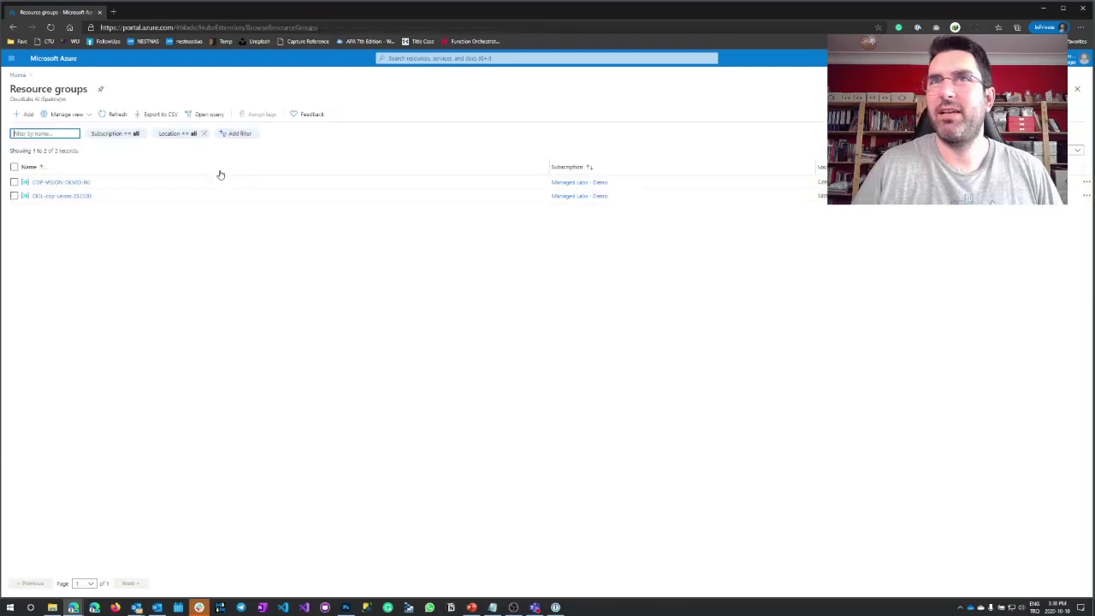
click(75, 183)
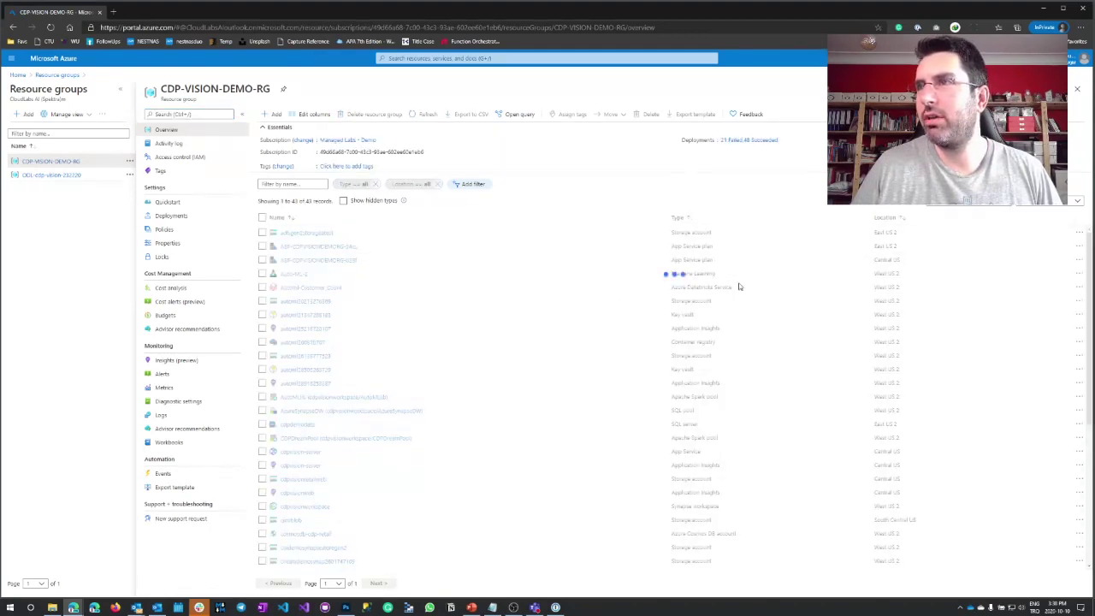
scroll(729, 385, down, 5)
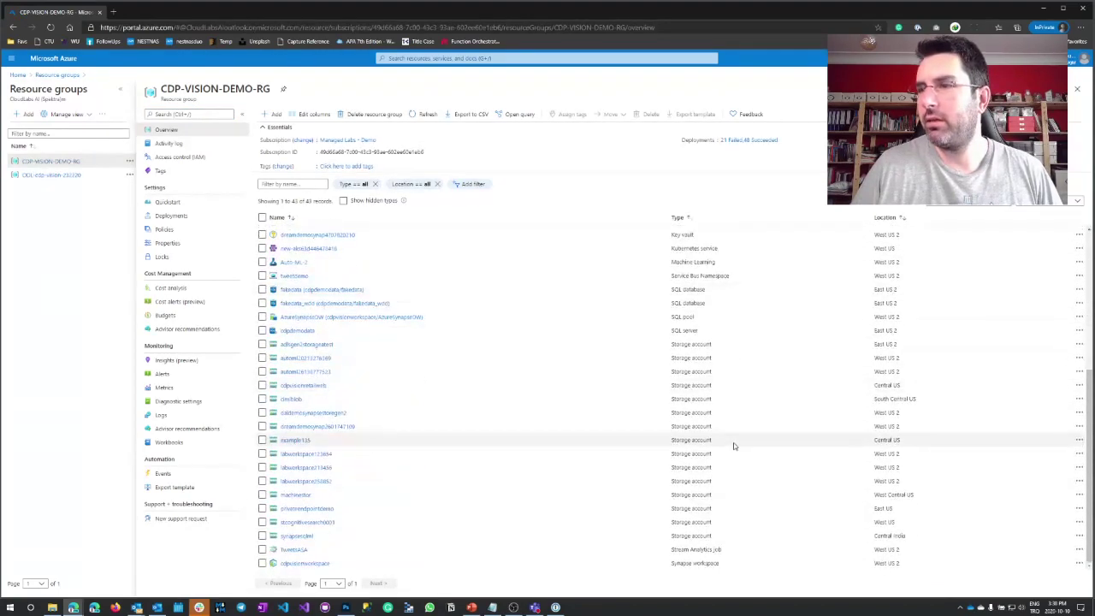
click(291, 563)
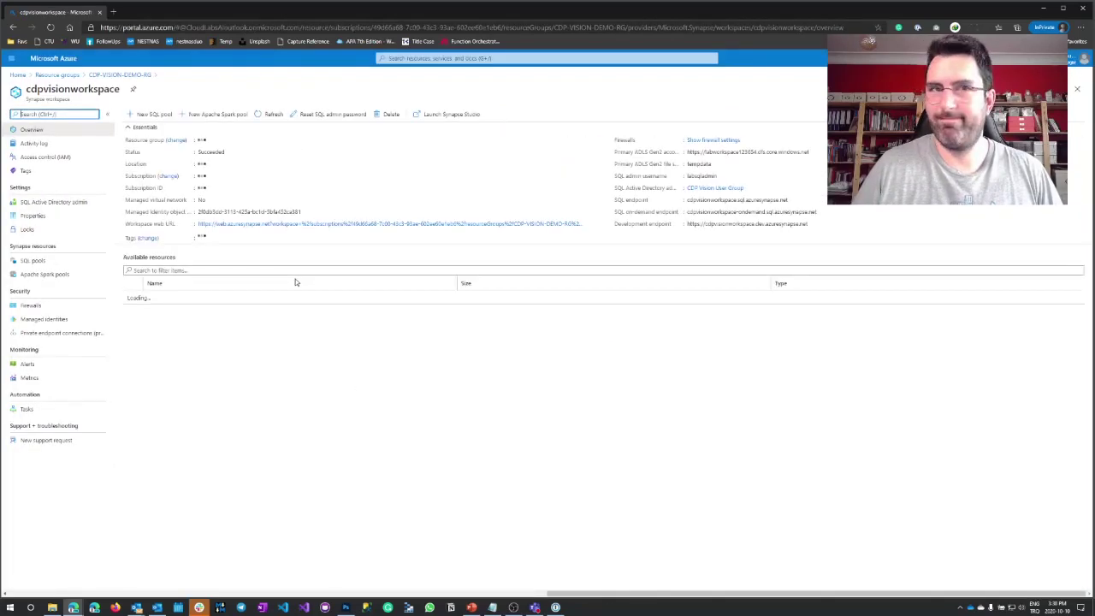
click(294, 226)
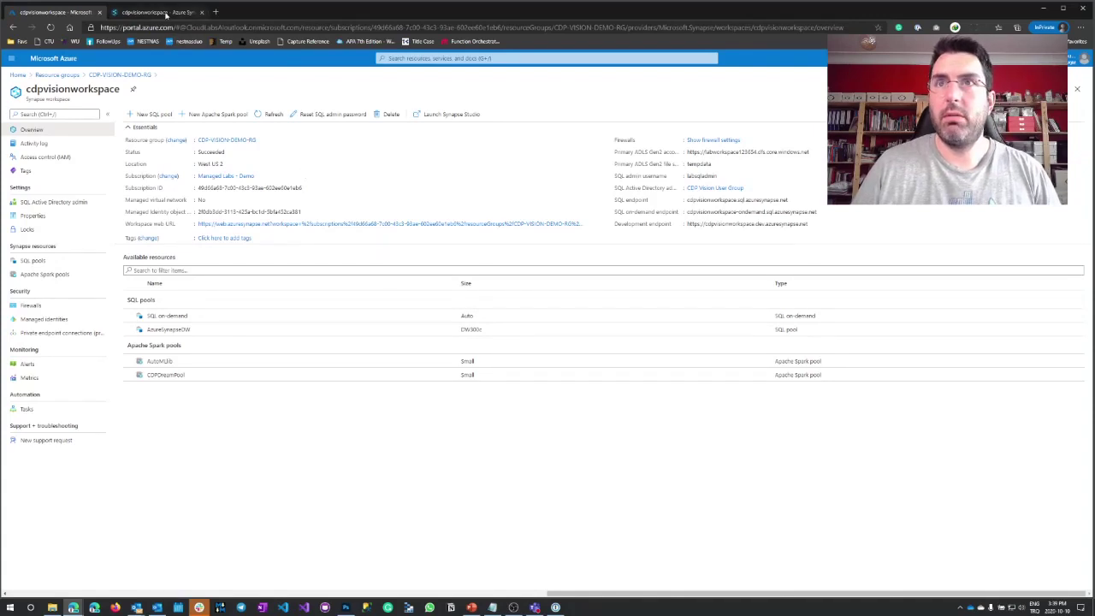
click(166, 13)
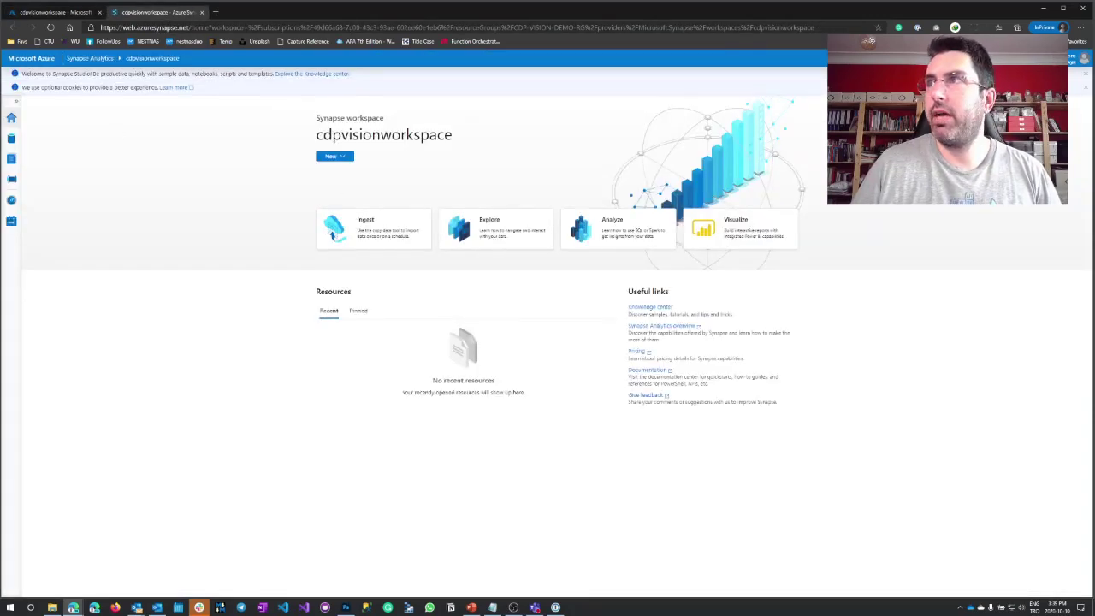
Step: Expand the Synapse Studio navigation and examine the workspace databases in the Data hub
click(12, 89)
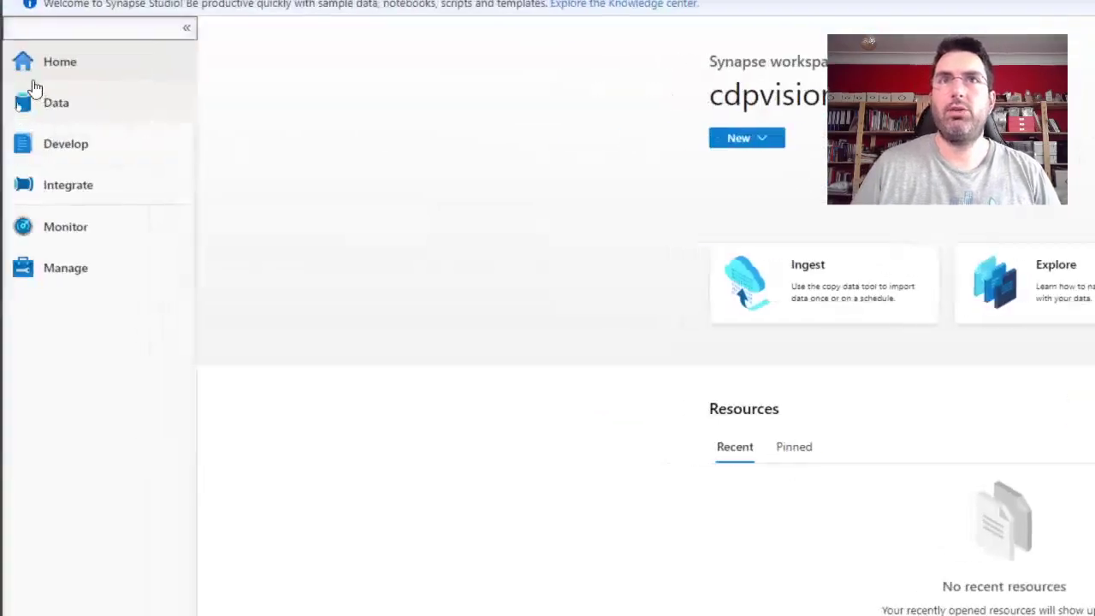
click(85, 128)
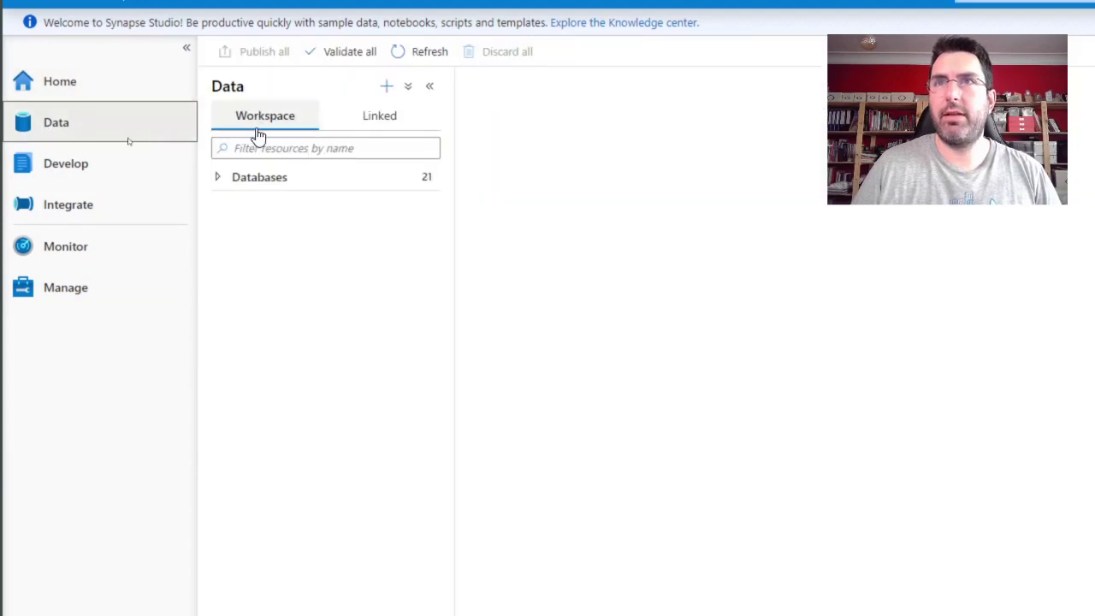
click(219, 178)
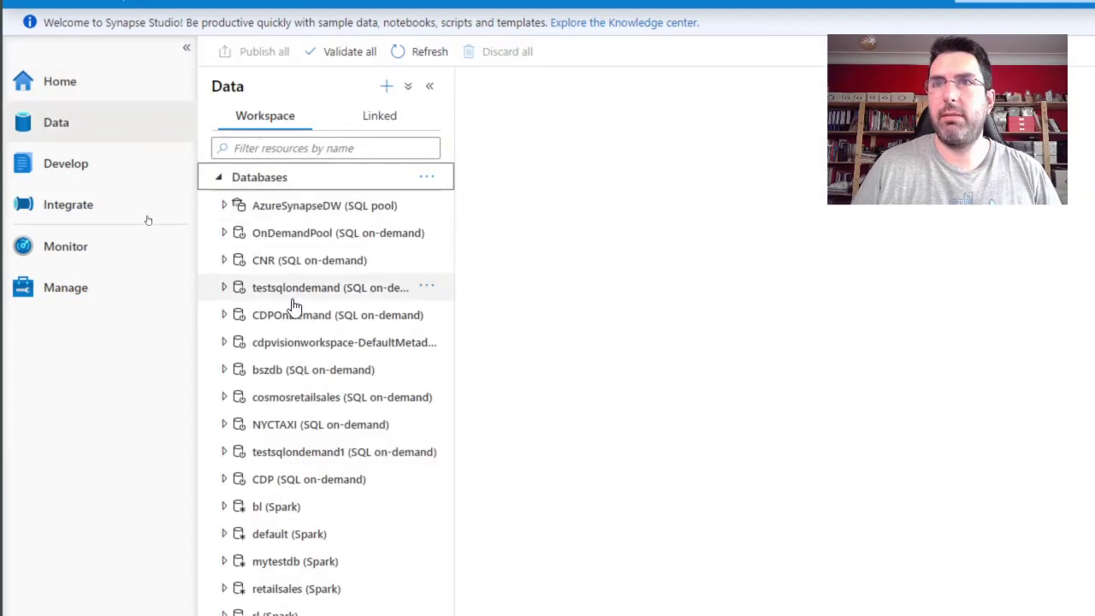
scroll(294, 458, down, 1)
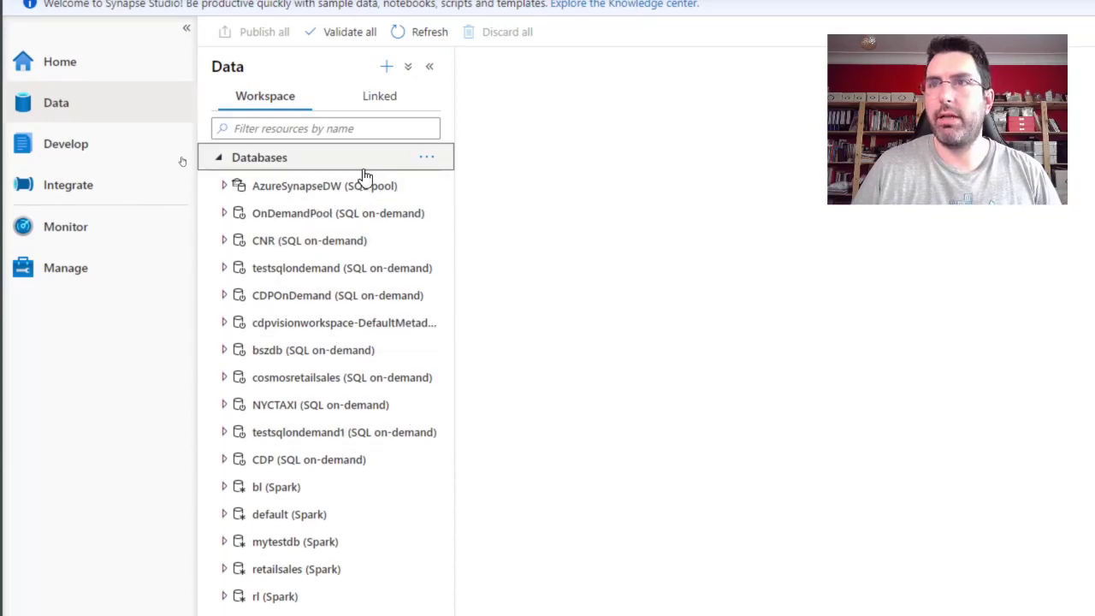
Step: Examine the linked data sources: Azure Blob Storage, Azure Cosmos DB, Azure Data Lake Storage Gen2 and the integration datasets
click(385, 97)
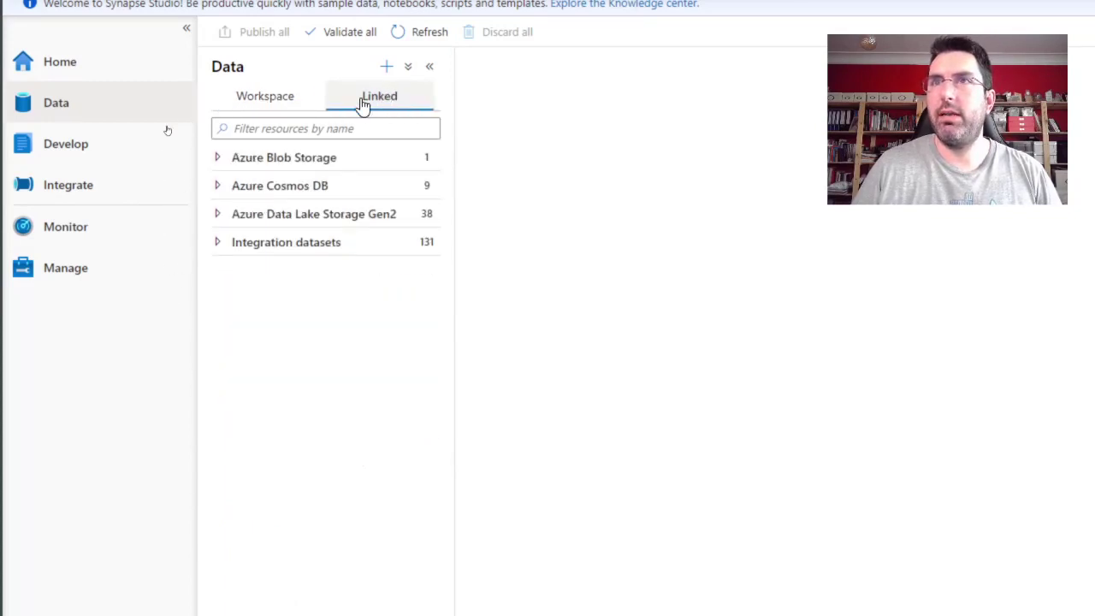
click(219, 161)
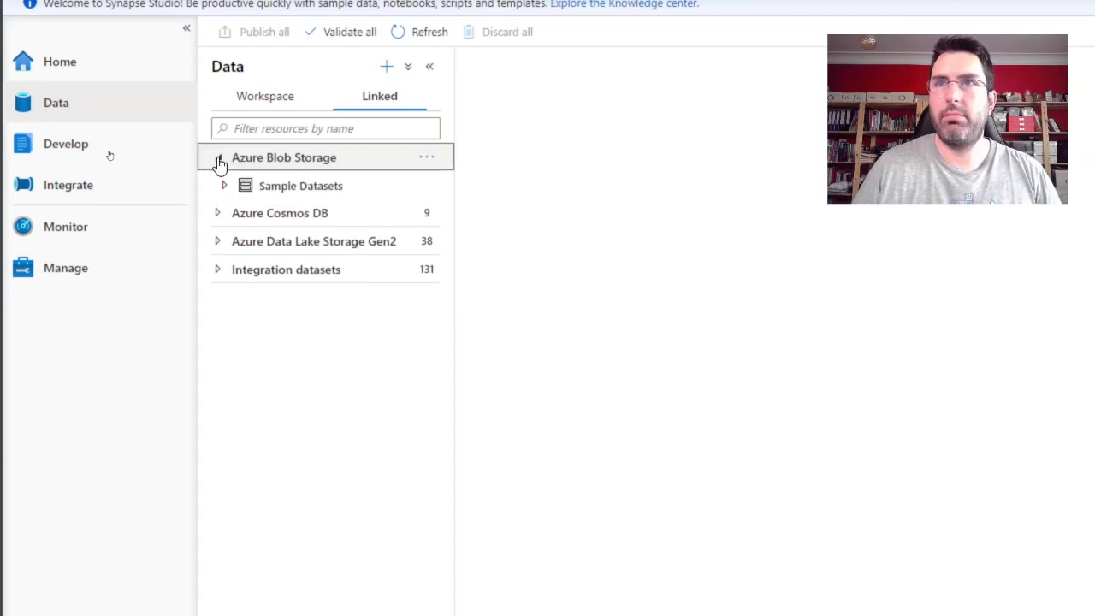
click(218, 163)
click(218, 190)
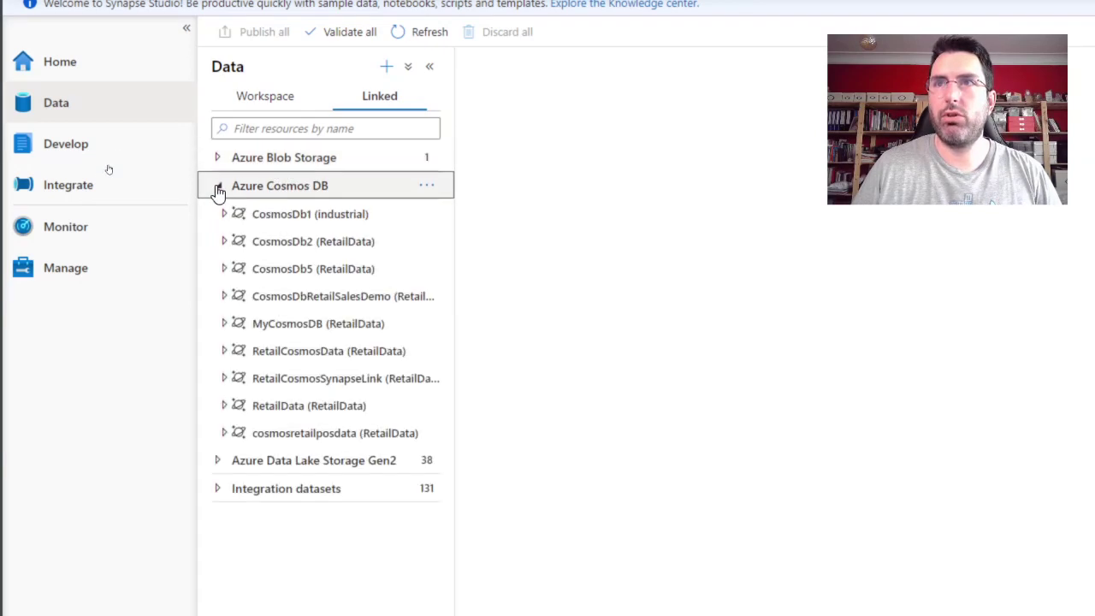
click(219, 190)
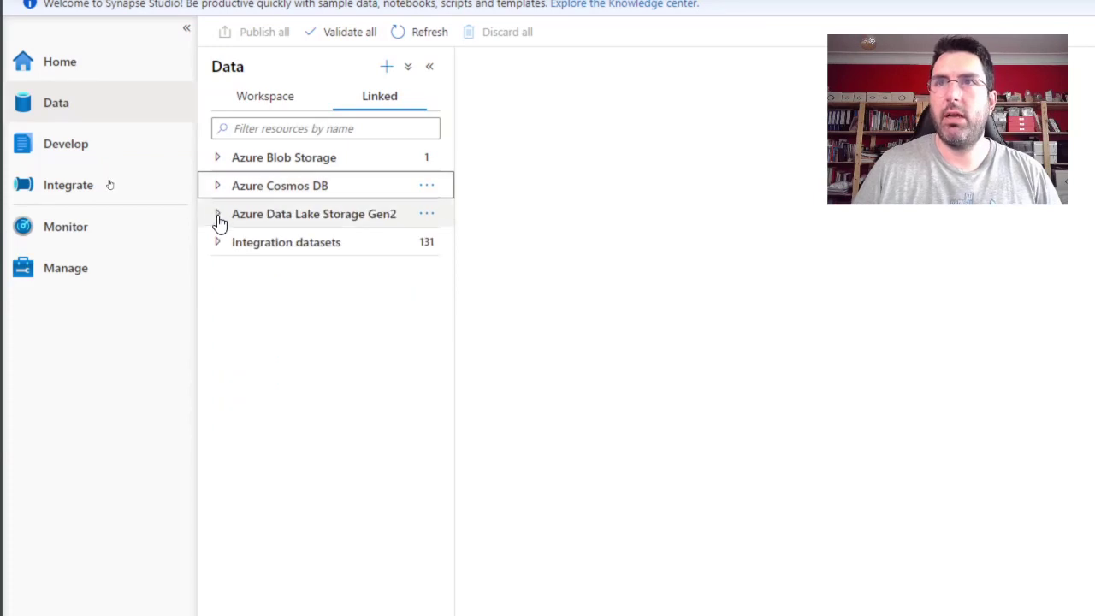
click(218, 218)
click(219, 219)
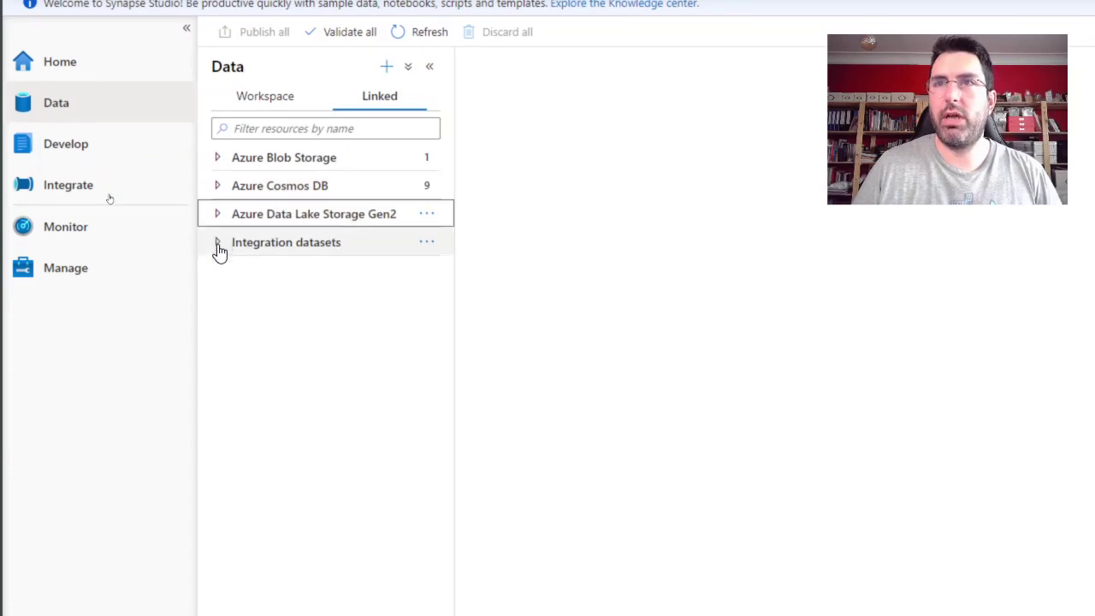
click(217, 244)
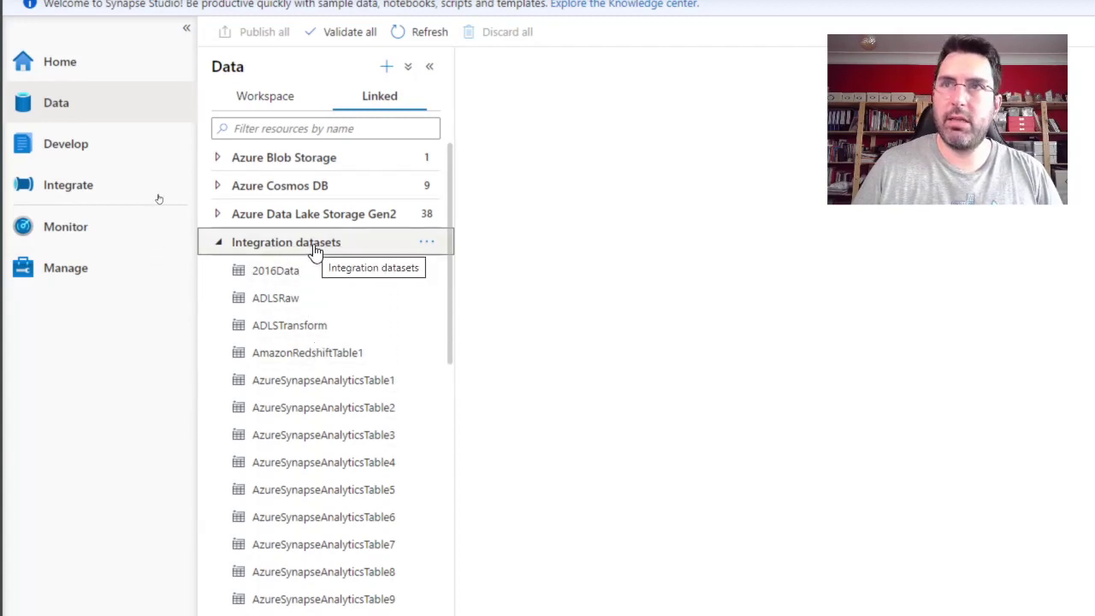
click(220, 245)
Step: Return to the workspace databases and expand the tables of the AzureSynapseDW SQL pool
click(273, 105)
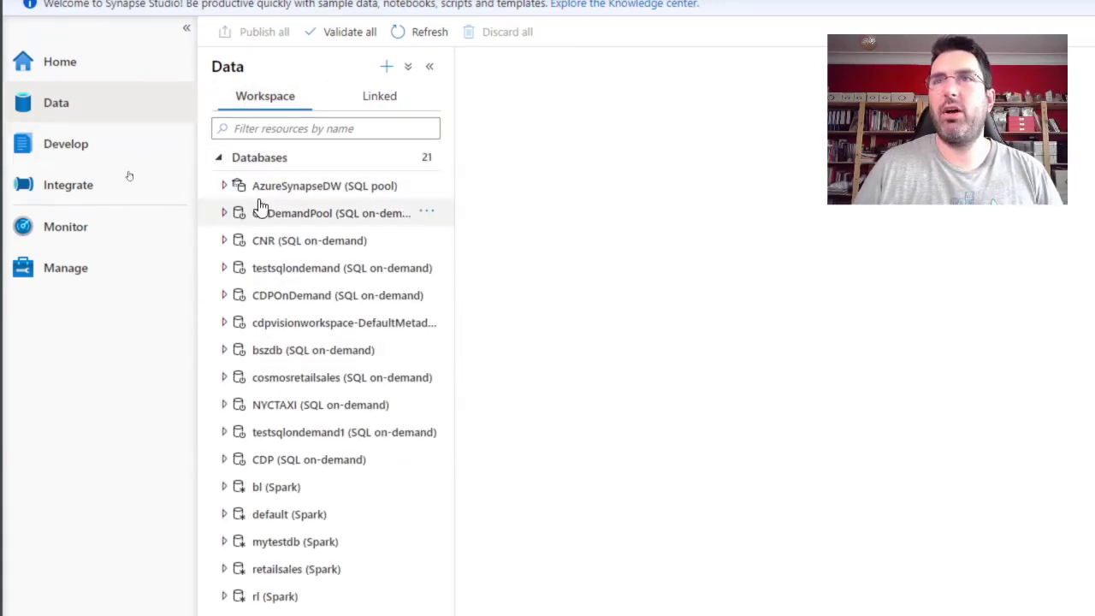
click(228, 186)
click(243, 218)
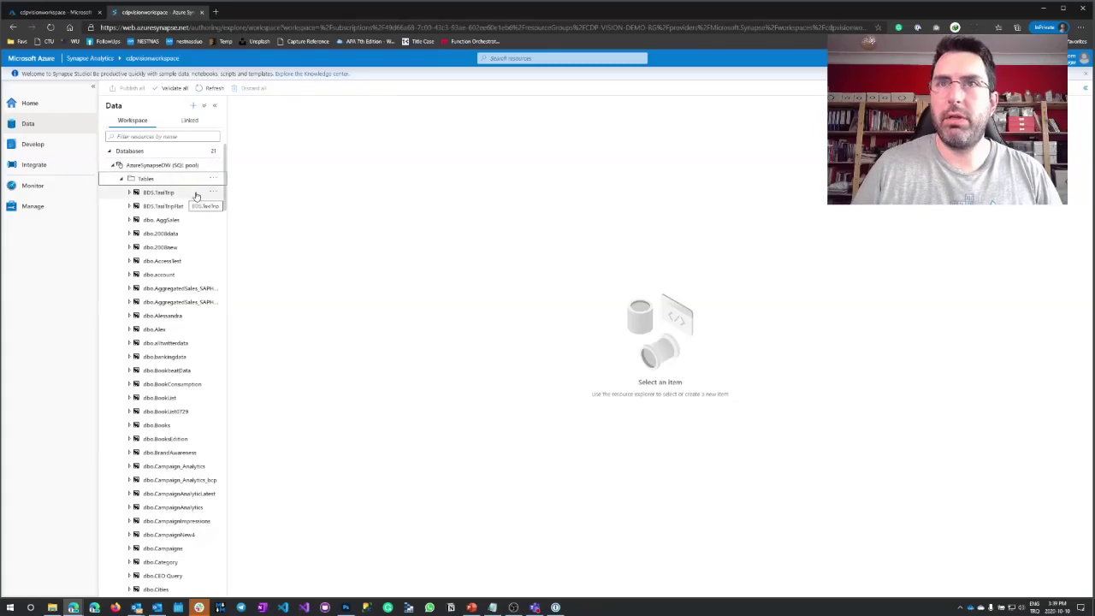
Step: Query the top 100 rows of BDS.TaxiTrip with a new SQL script, review the pool choices, and discard the script
click(212, 191)
mouse_move(219, 205)
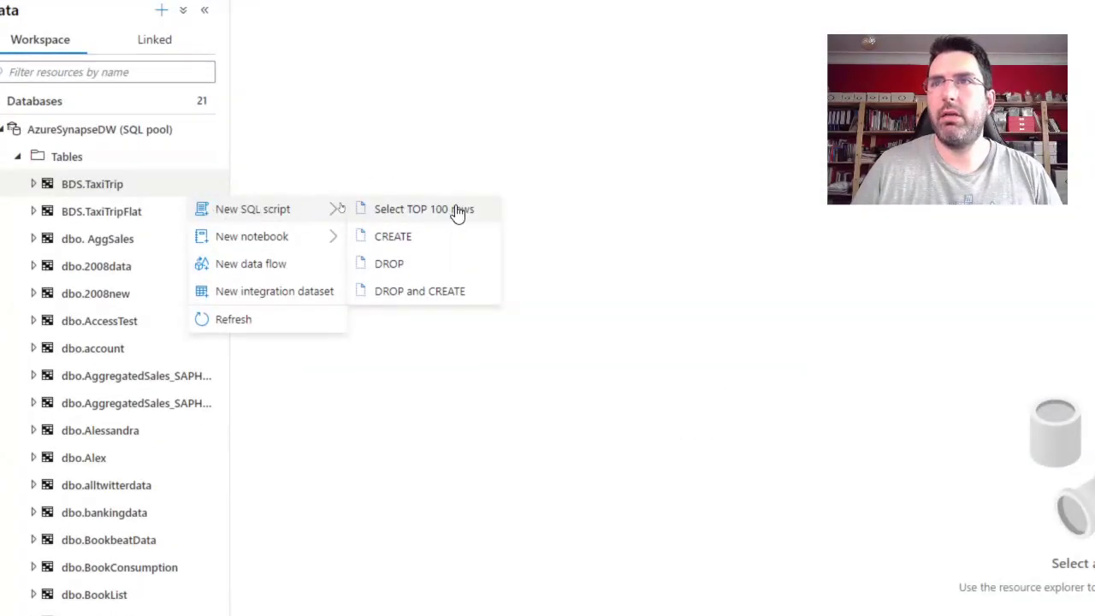
mouse_move(282, 244)
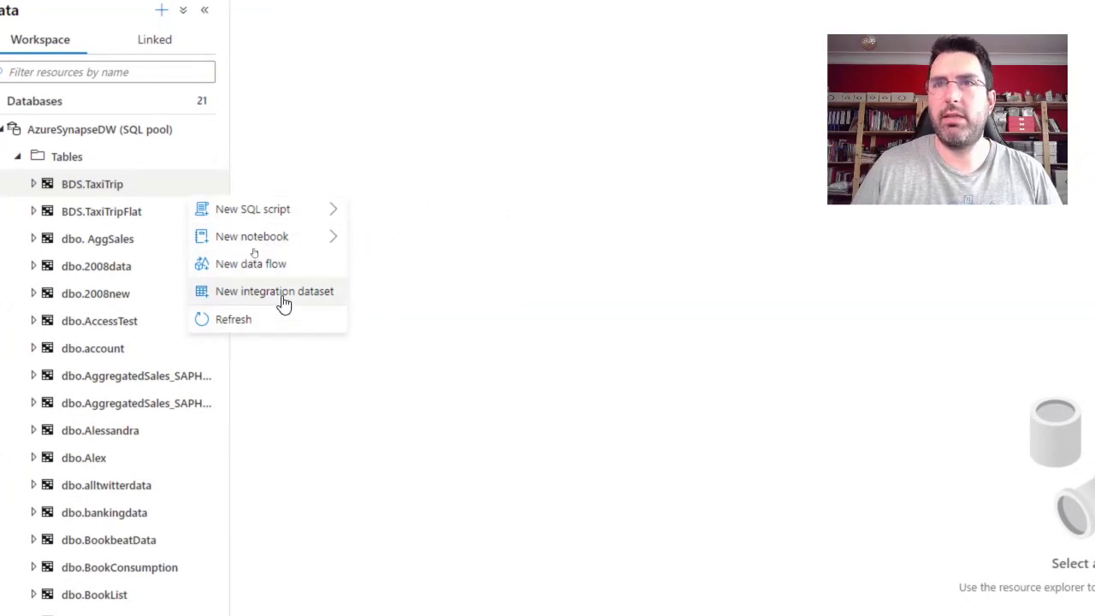
mouse_move(345, 214)
click(409, 212)
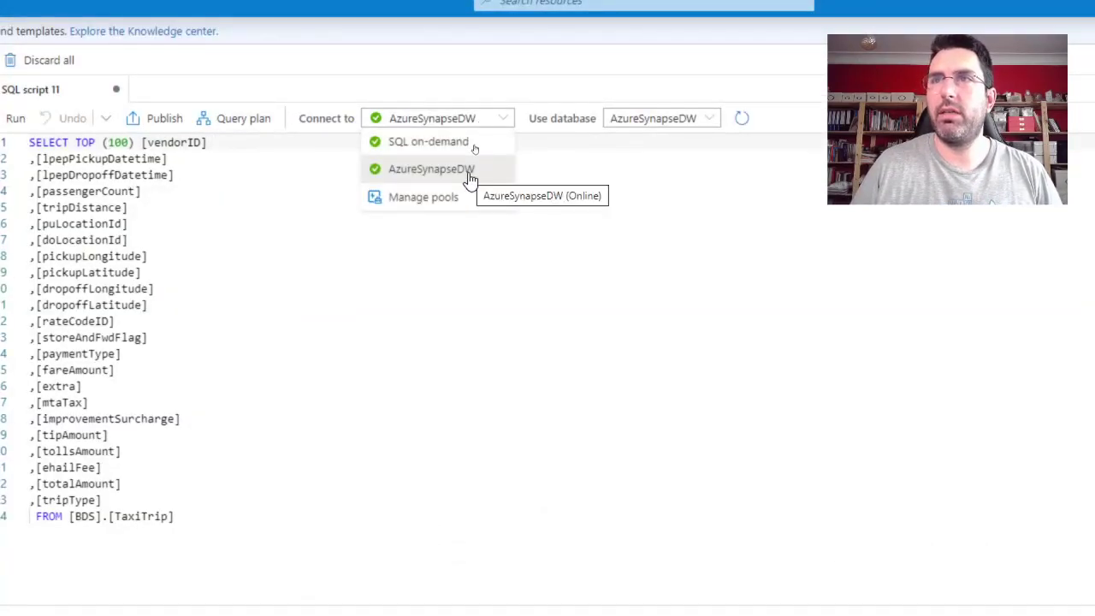
click(265, 198)
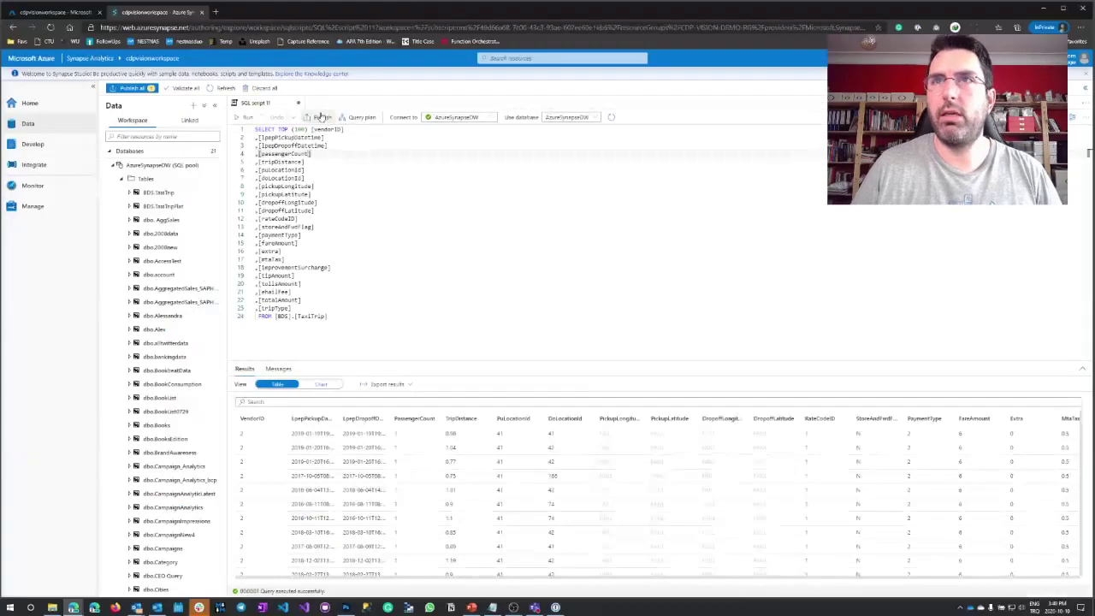
click(298, 103)
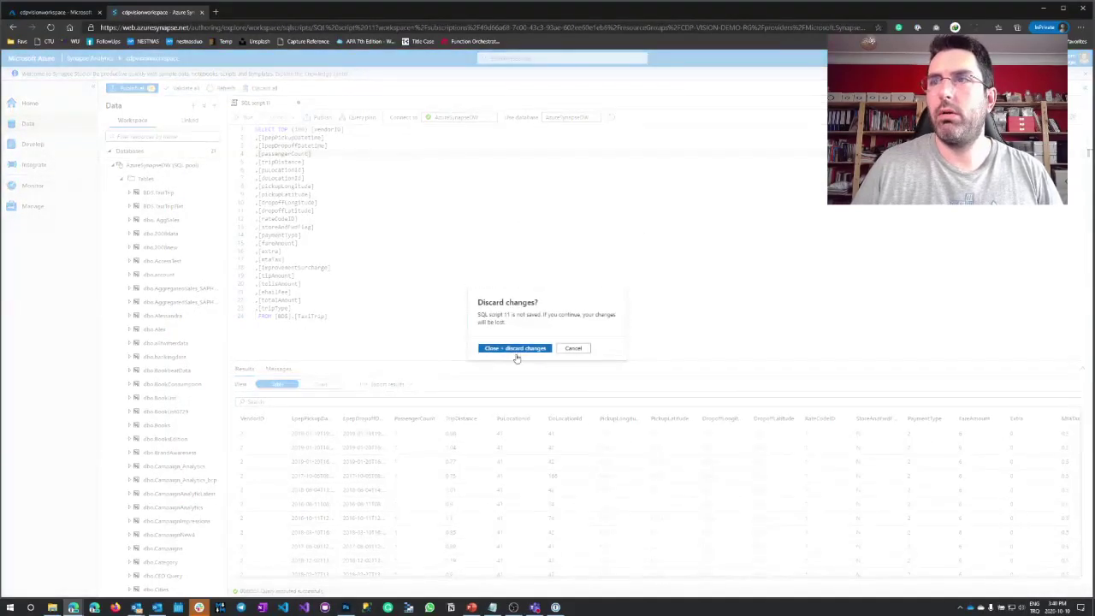
click(514, 349)
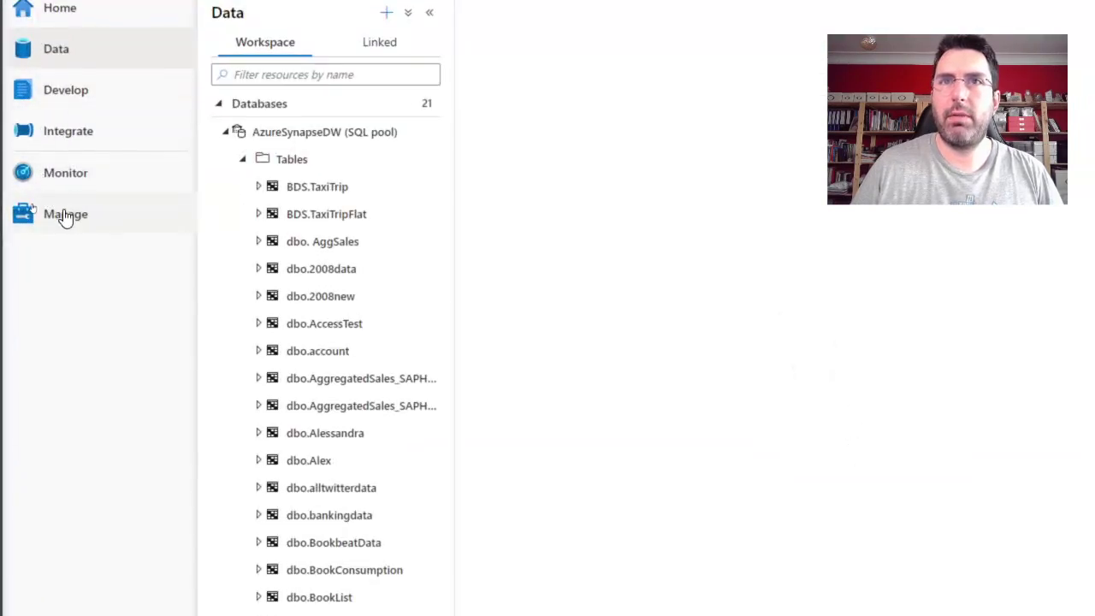
Step: Open the Manage hub to examine the workspace's SQL pools
click(66, 215)
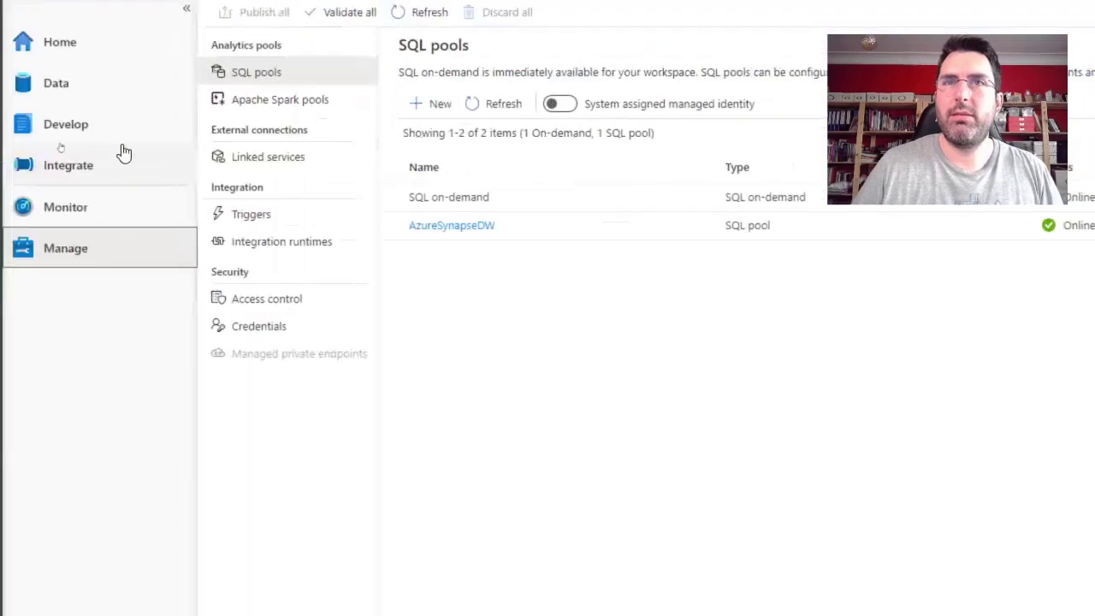
Step: Examine the workspace's Apache Spark pools, linked services, triggers and integration runtimes
click(266, 104)
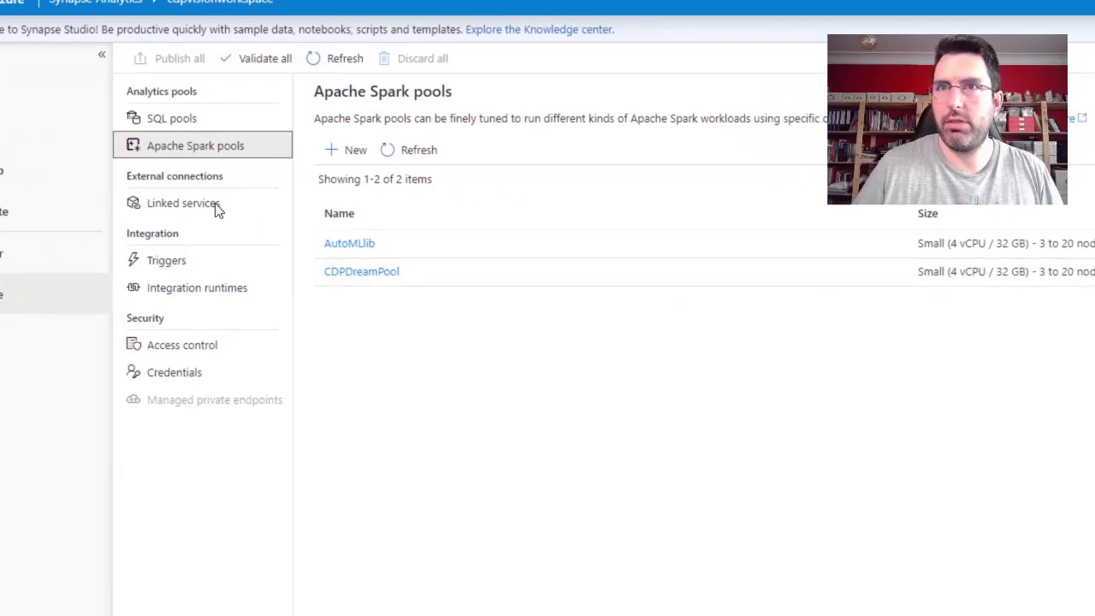
click(167, 201)
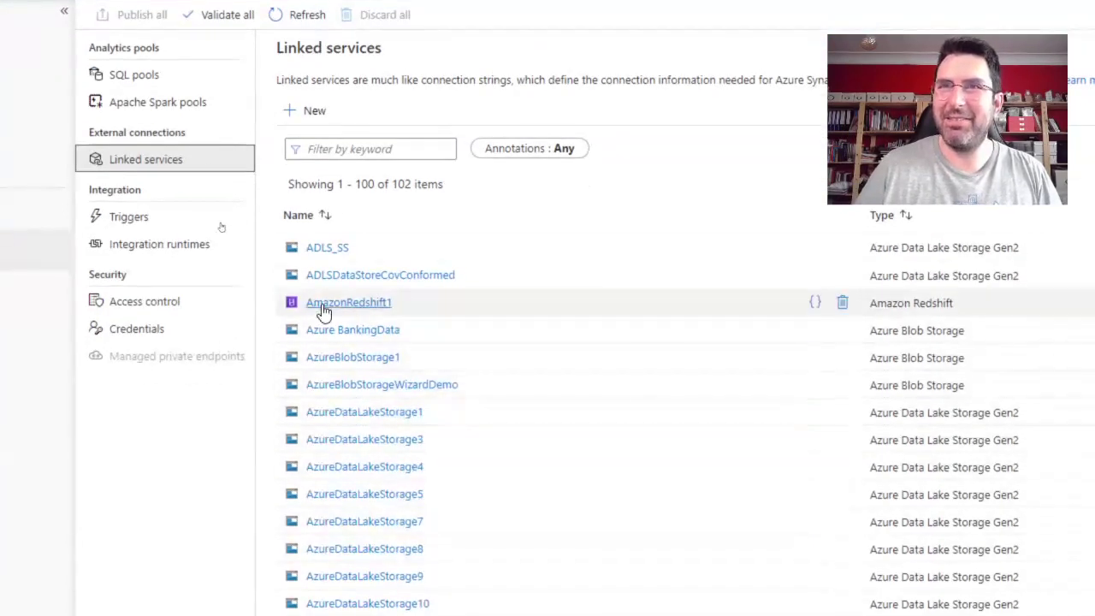
click(139, 291)
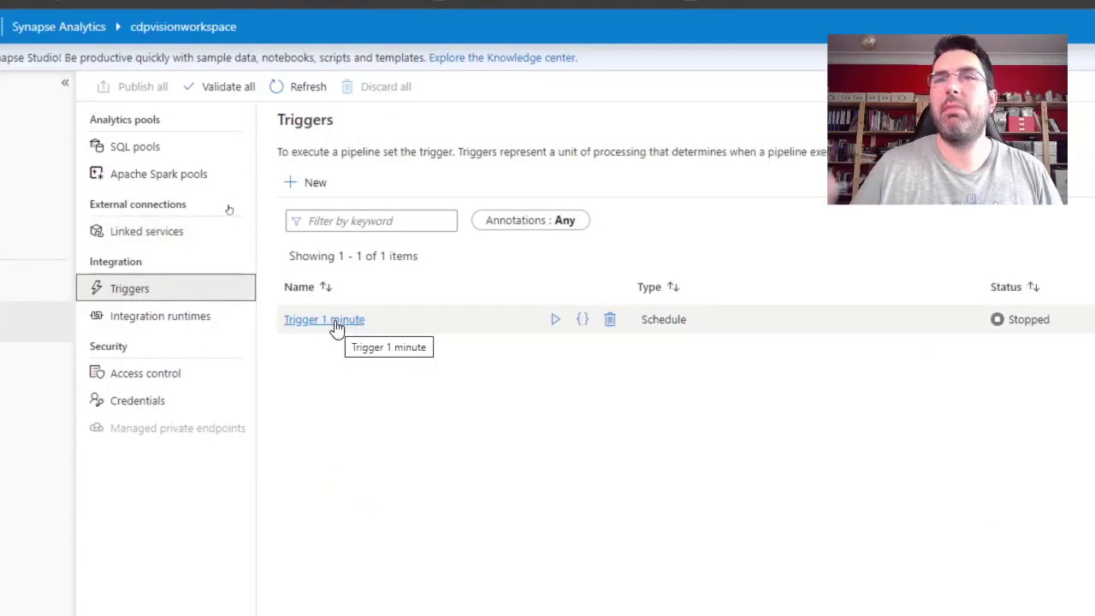
click(156, 317)
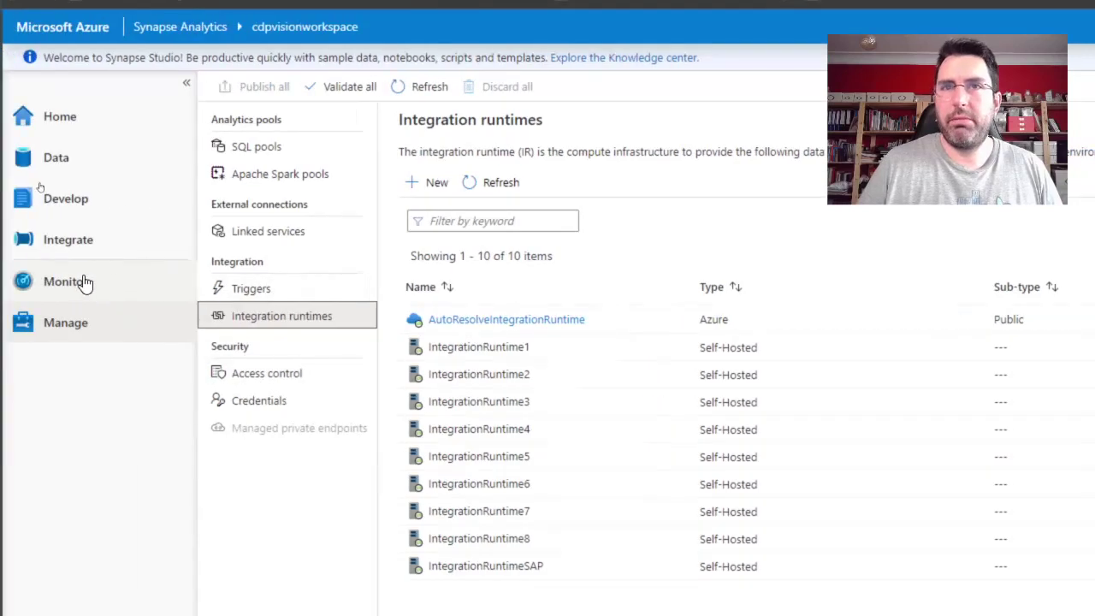
Step: Open the 2 JSON Extractor SQL script from the Develop hub and examine its JSON_VALUE query on TwitterRawData
click(75, 199)
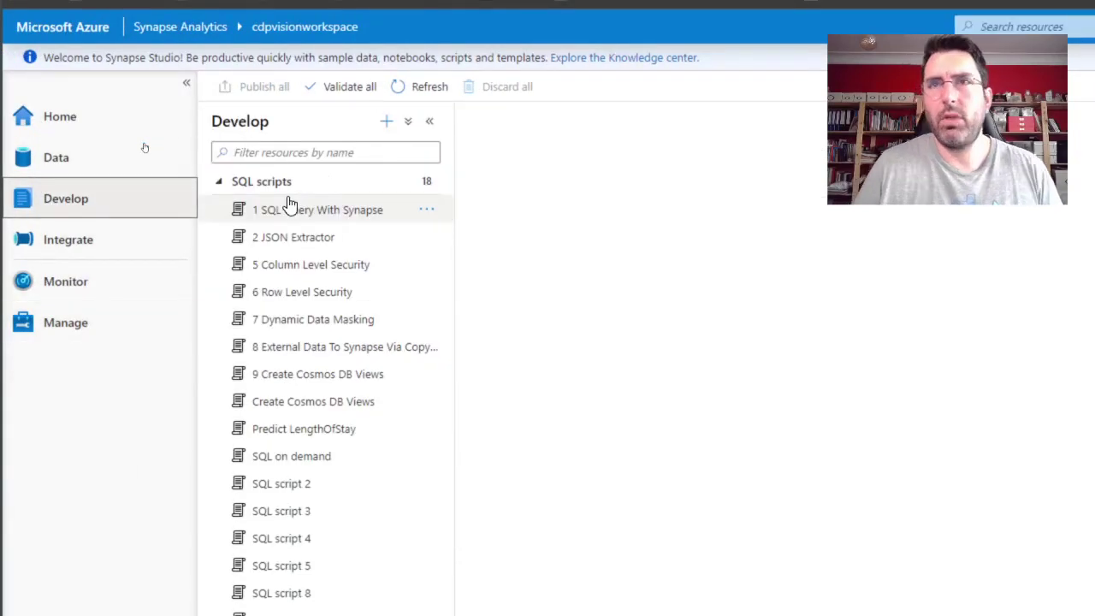
click(218, 182)
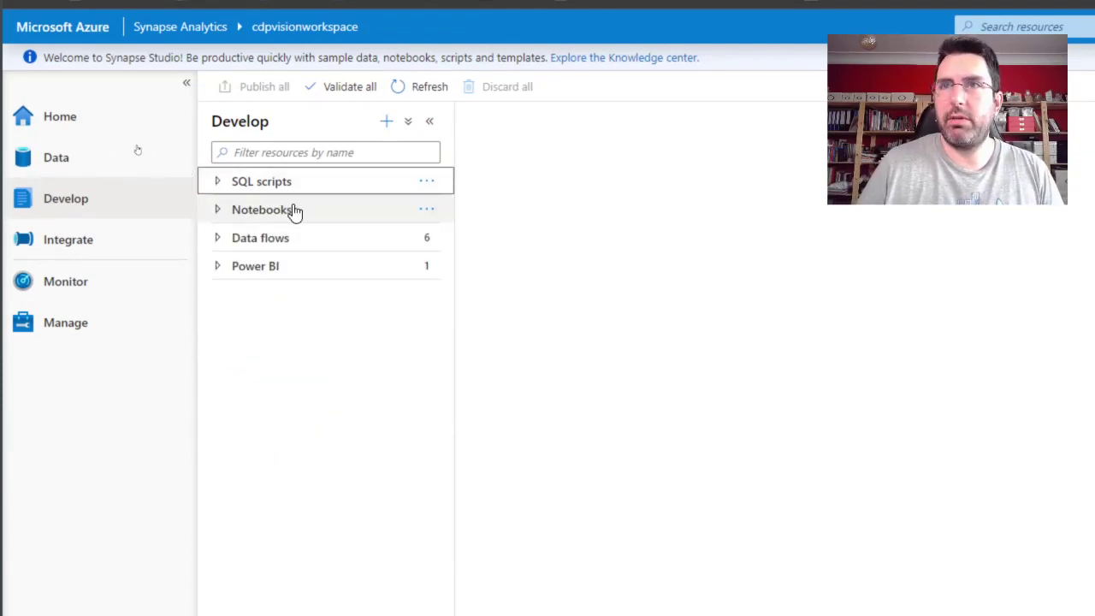
click(218, 183)
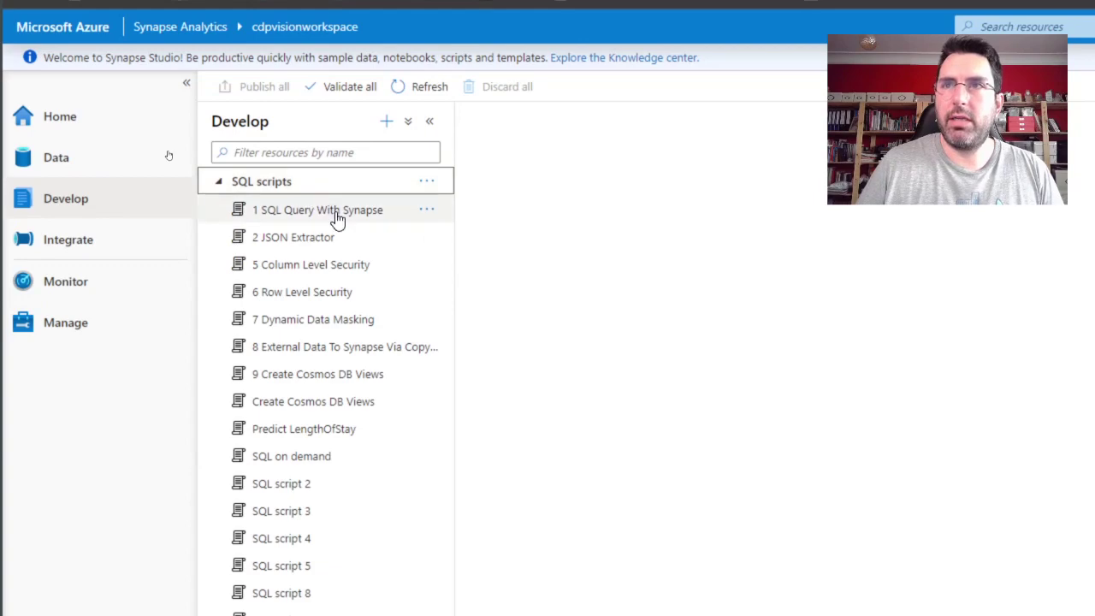
click(327, 238)
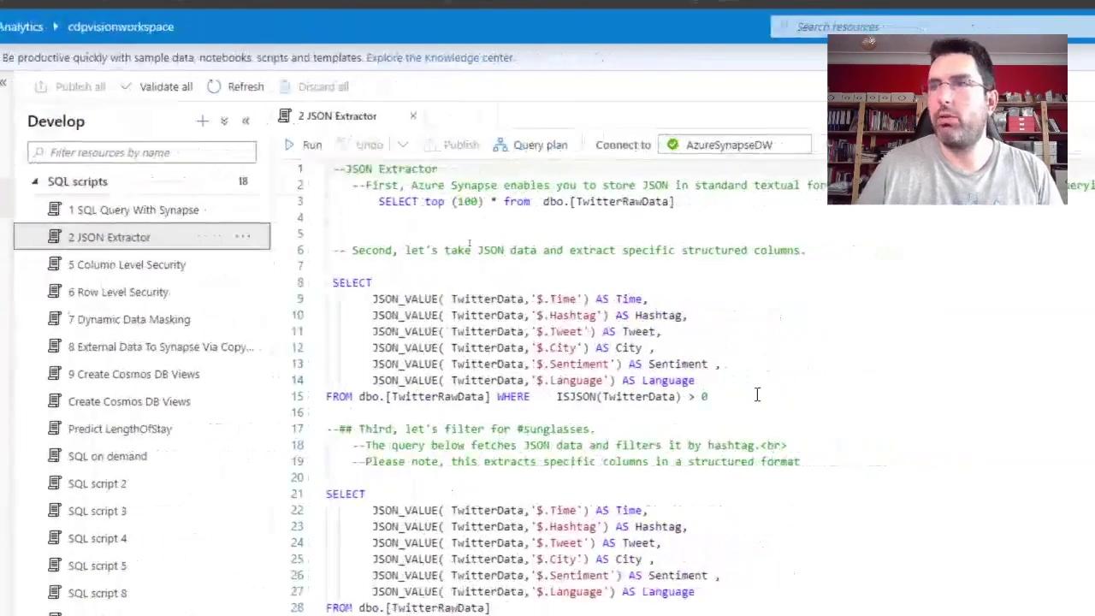
double_click(458, 397)
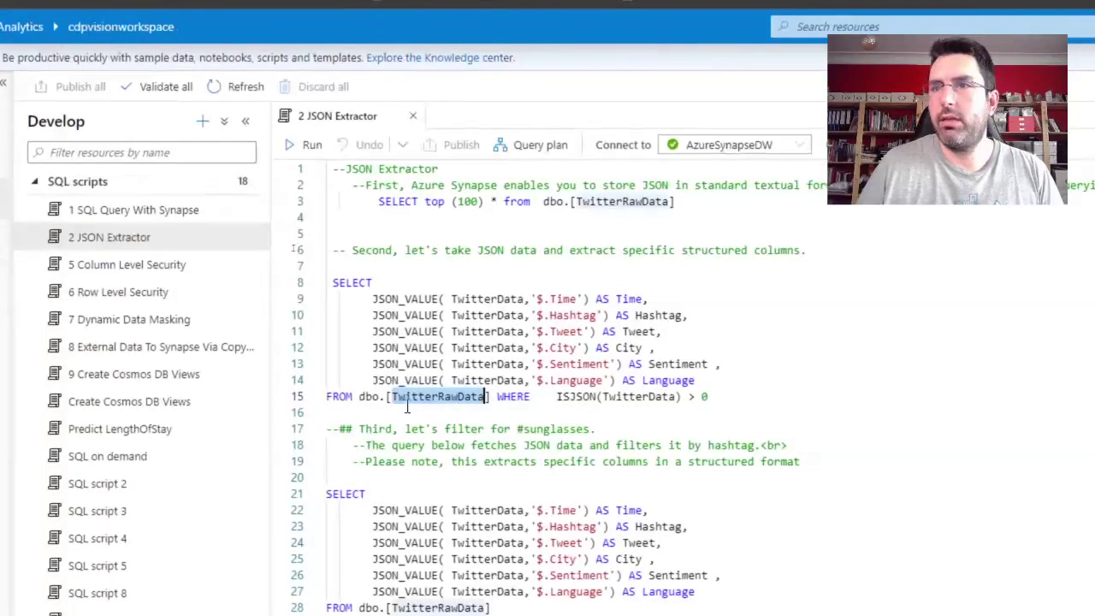
drag(709, 396, 309, 285)
click(470, 379)
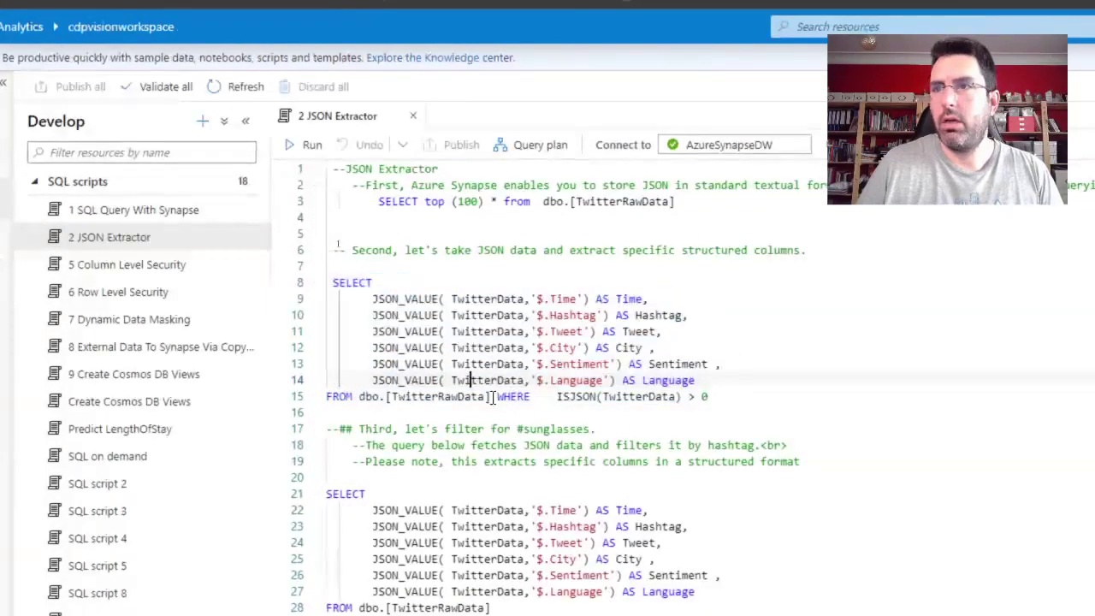
Step: Run only the SELECT top (100) query on dbo.[TwitterRawData] and inspect the raw JSON in the first result row
click(701, 203)
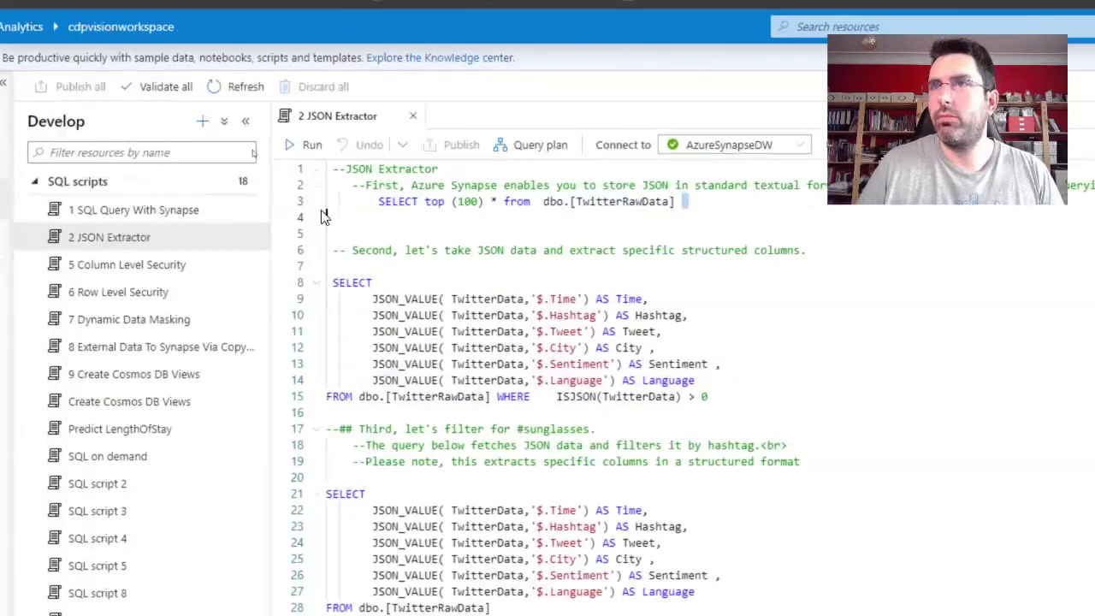
shift+click(374, 208)
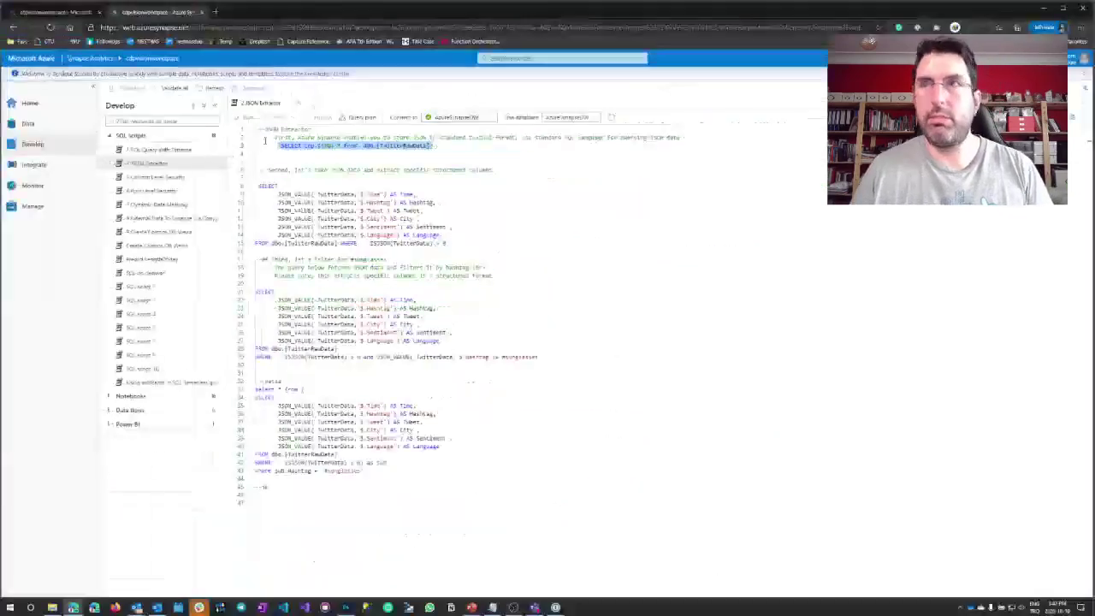
click(303, 144)
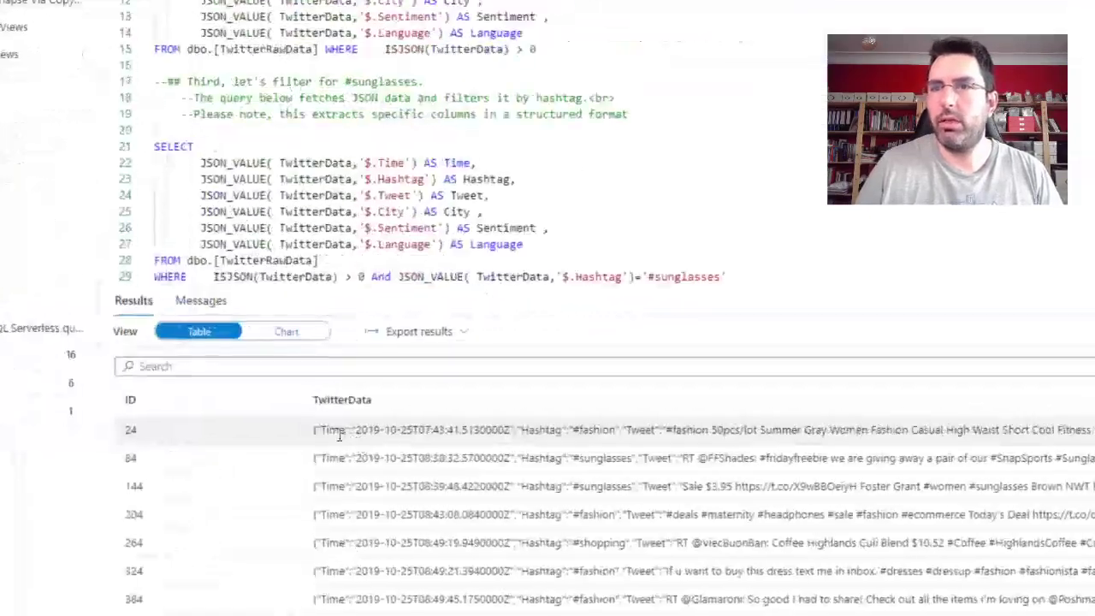
drag(341, 433, 422, 432)
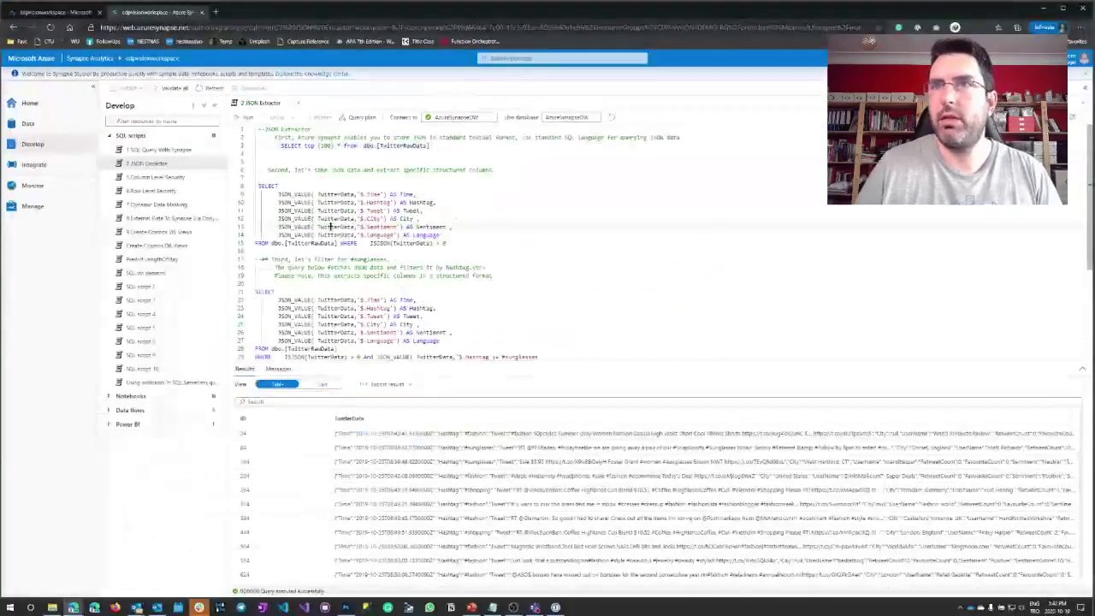
Step: Run the query extracting structured columns from dbo.[TwitterRawData] where ISJSON(TwitterData) > 0, and close the 2 JSON Extractor script
drag(446, 243, 254, 194)
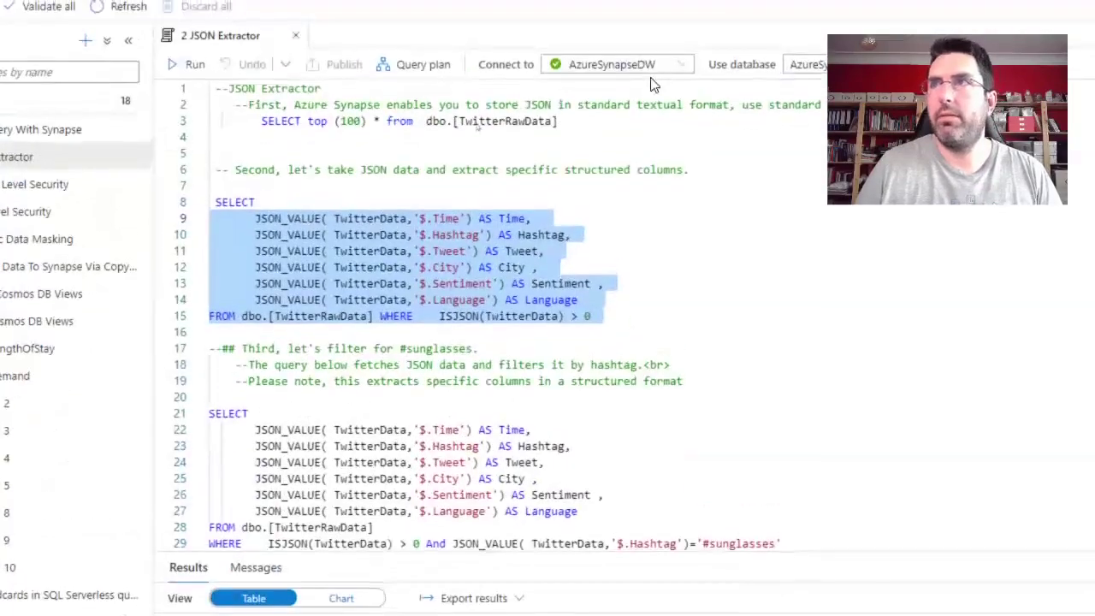
click(613, 169)
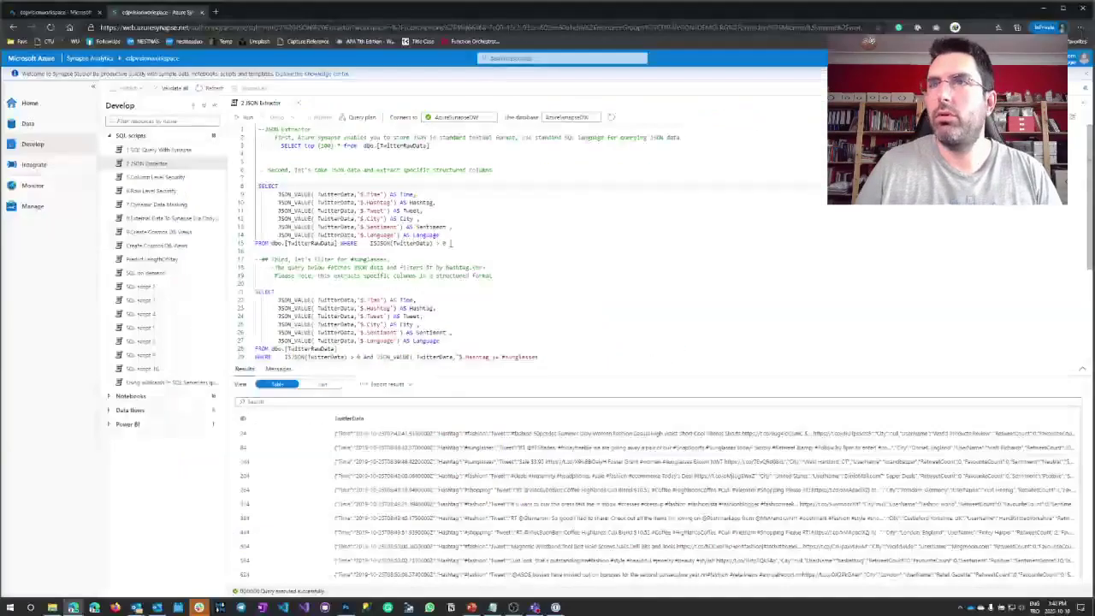
drag(451, 243, 257, 186)
click(245, 116)
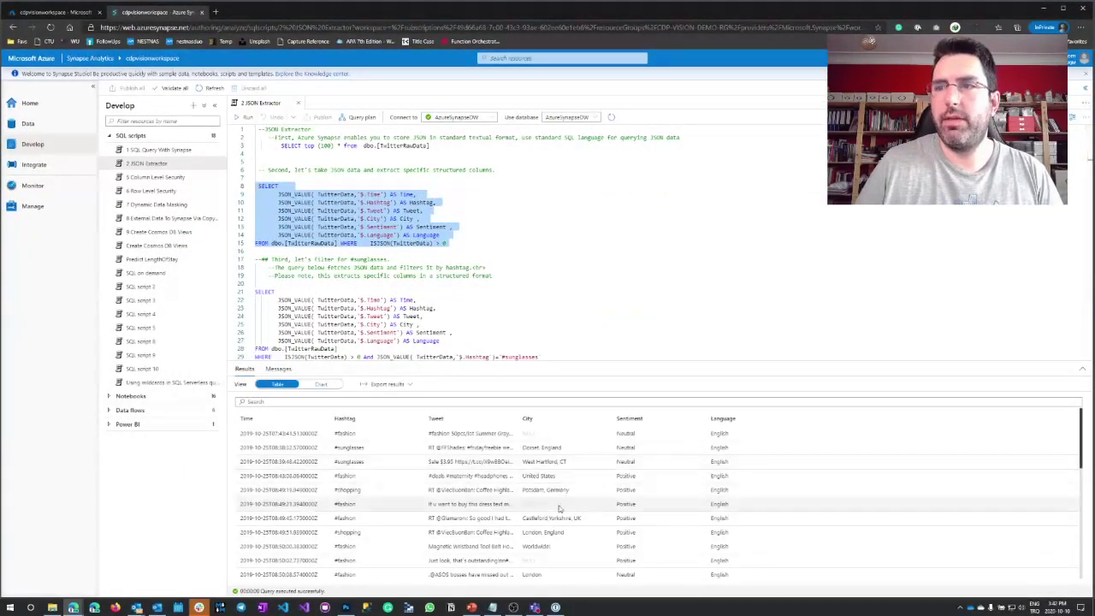
click(311, 185)
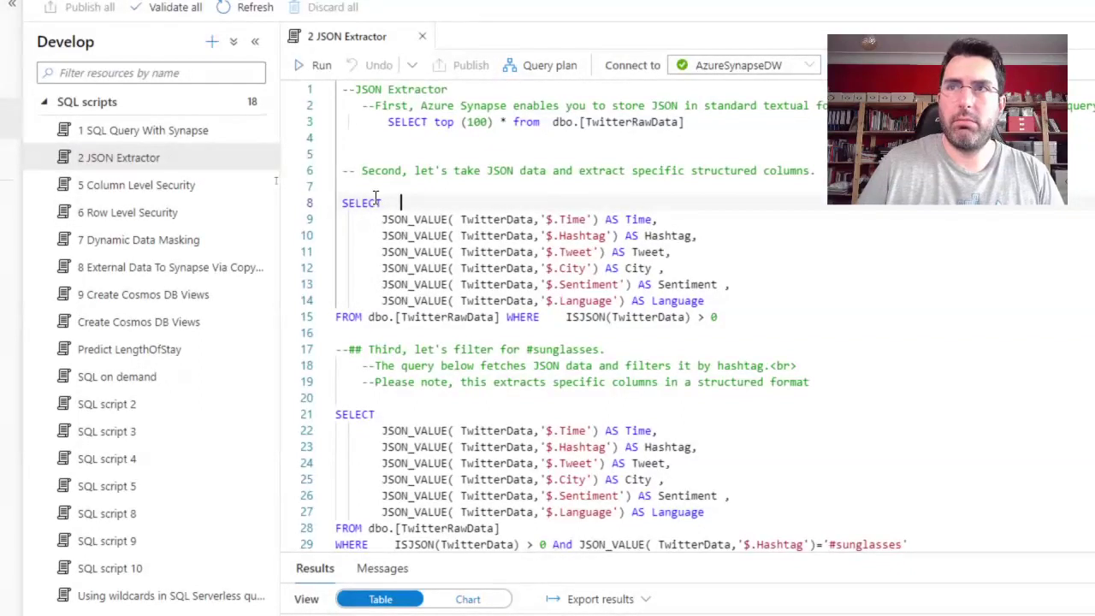
click(531, 191)
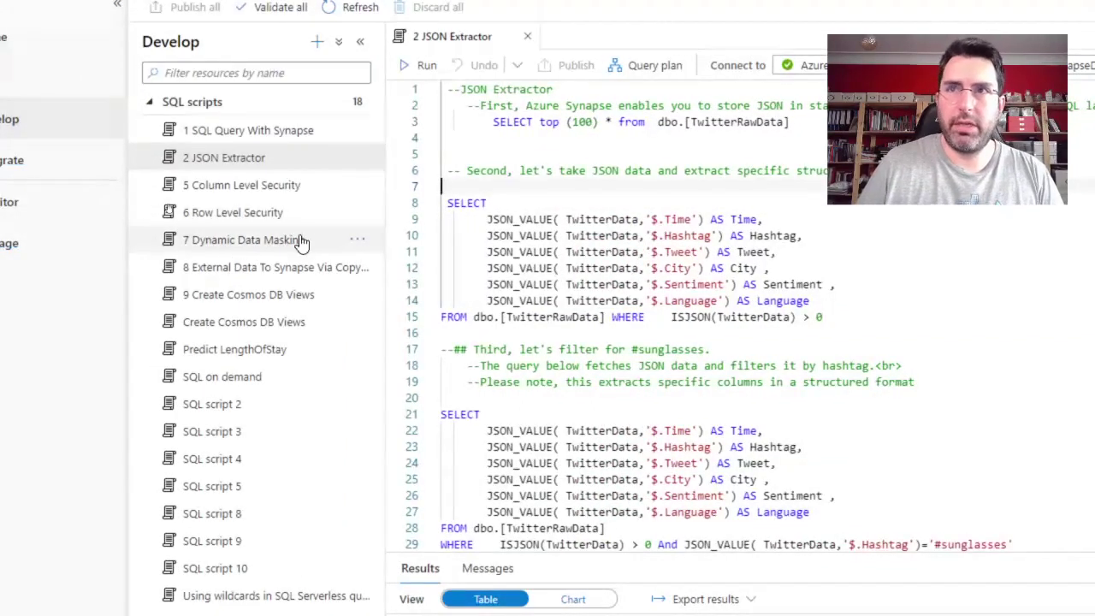
click(582, 201)
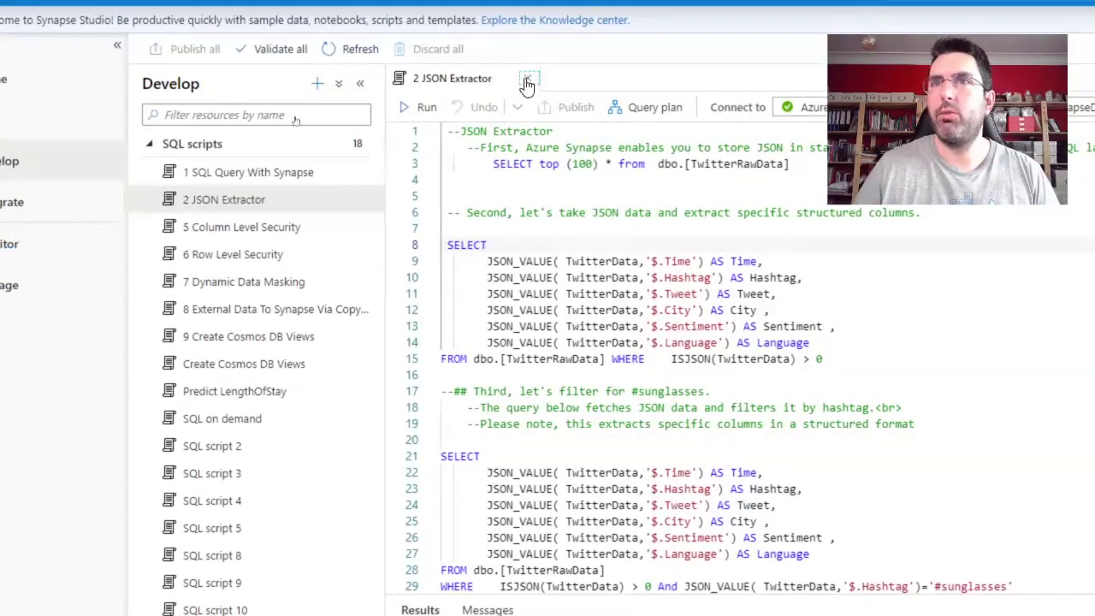
click(527, 80)
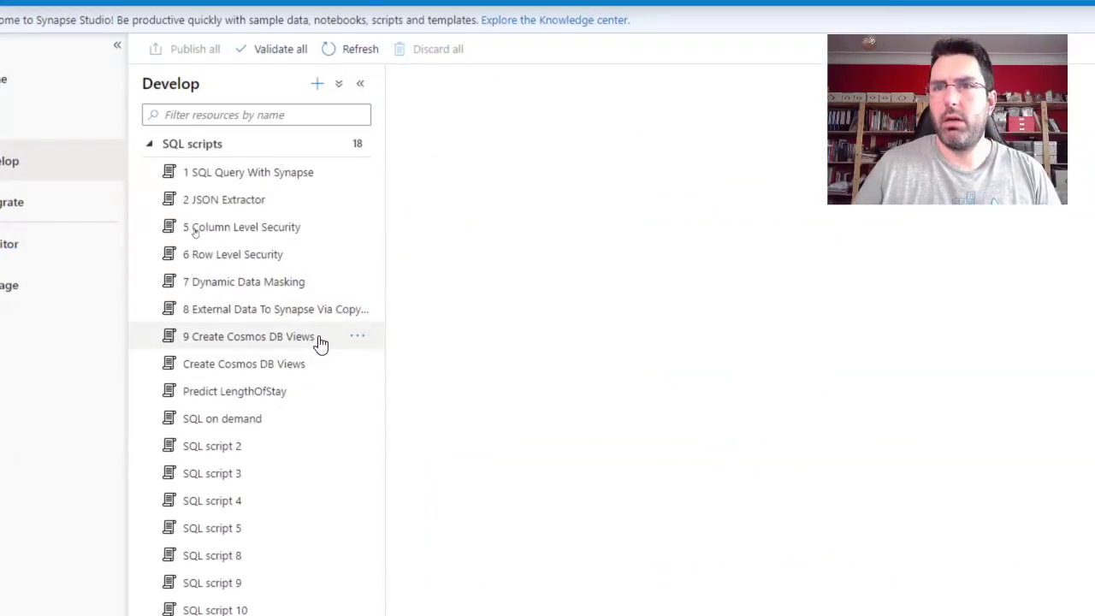
Step: Examine the Predict LengthOfStay script's table definition, sample row insert and model hex string, and close the script
click(302, 393)
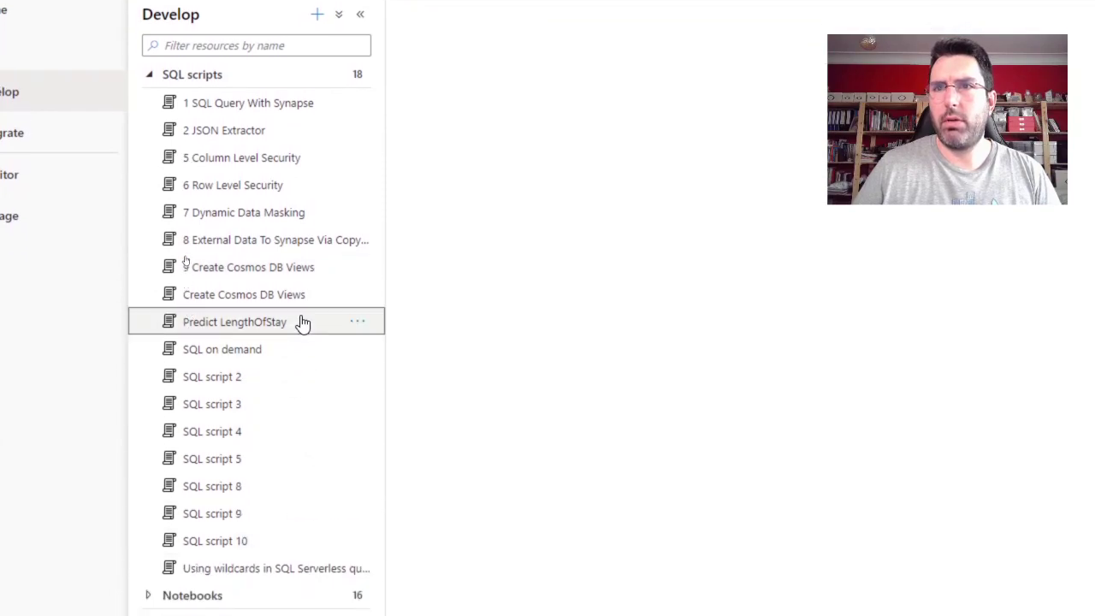
scroll(652, 228, down, 5)
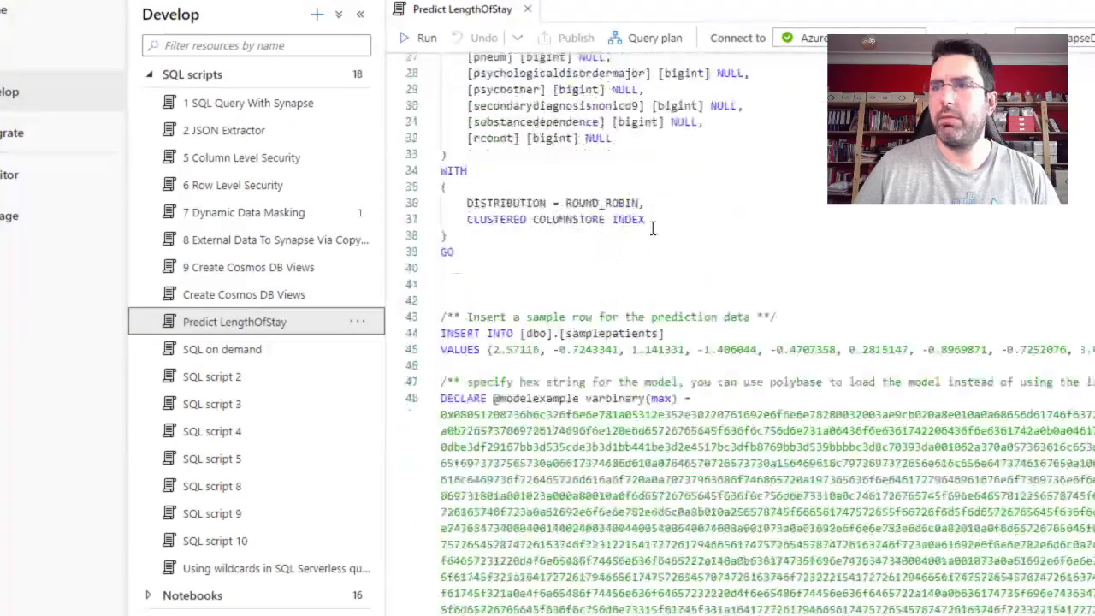
scroll(646, 226, down, 2)
scroll(602, 217, down, 2)
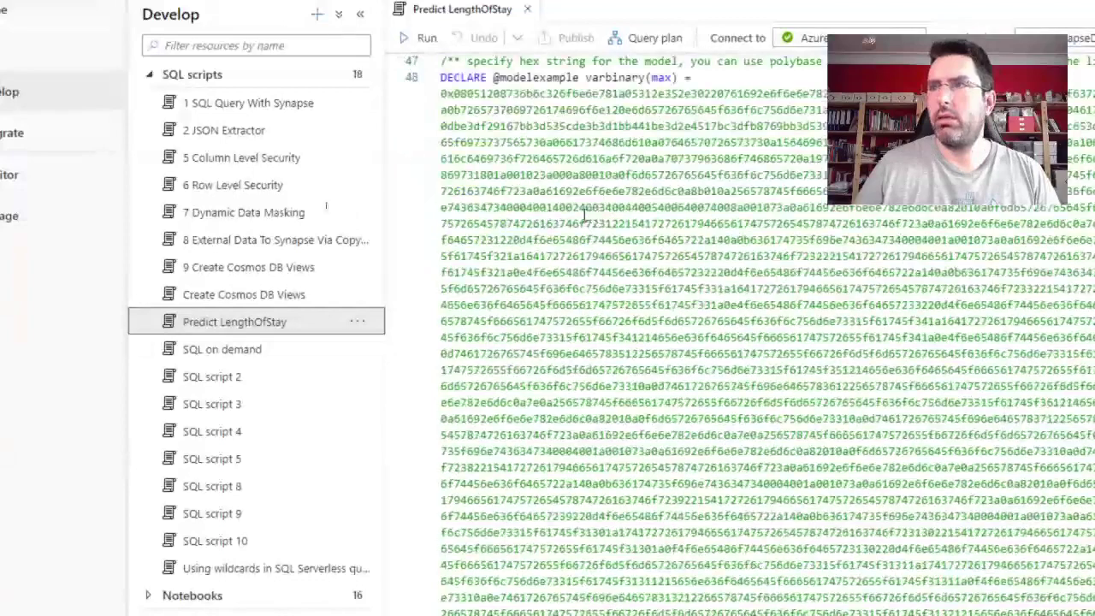
scroll(595, 217, up, 8)
drag(467, 489, 578, 520)
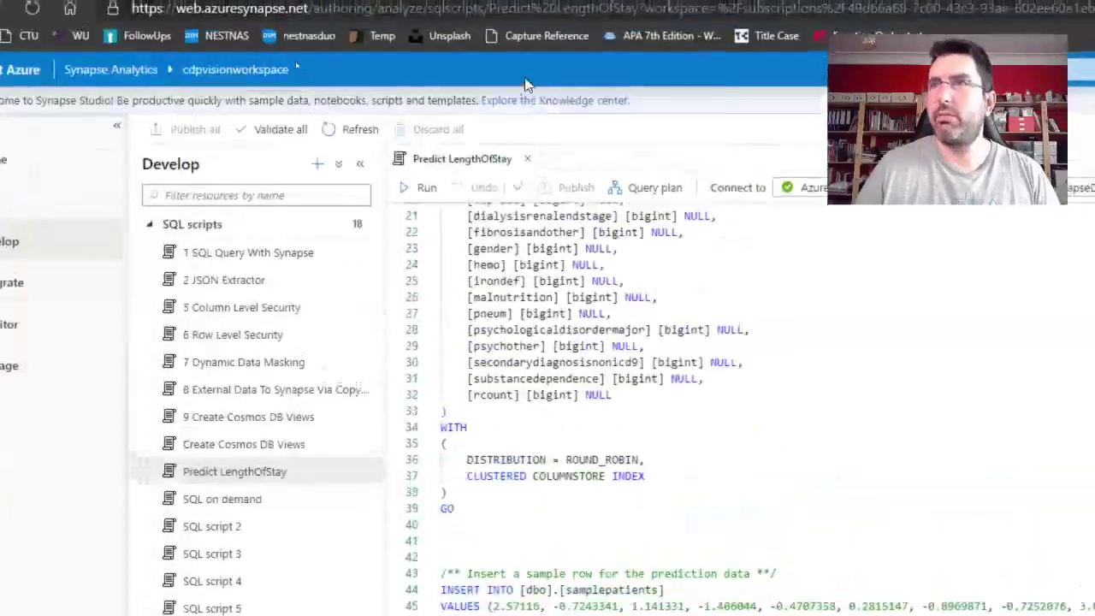
click(527, 9)
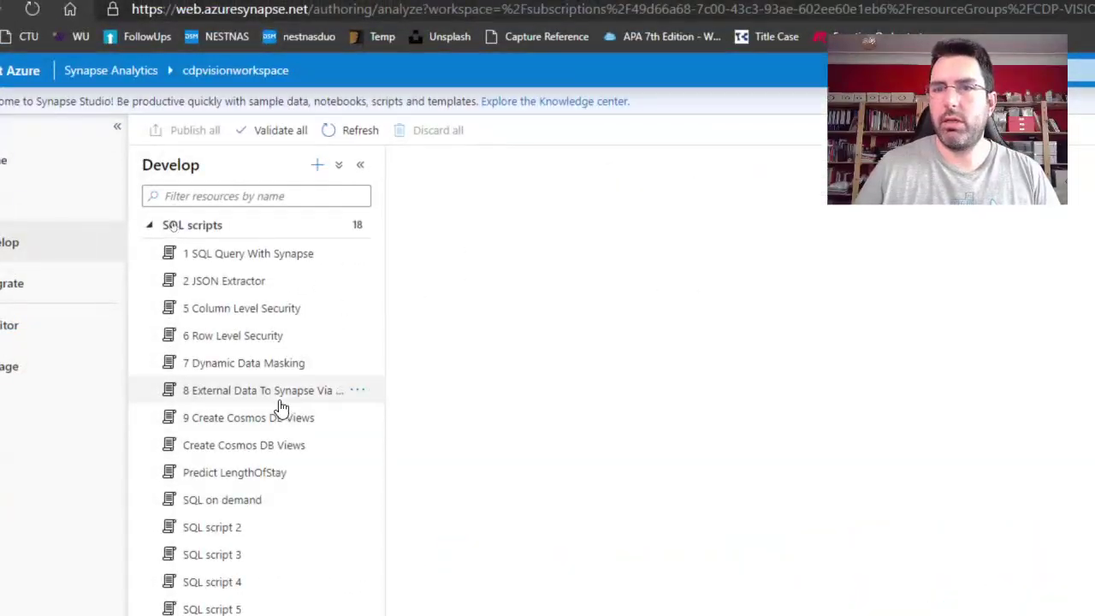
Step: Open the SQL on demand script and run its TOP 100 query over the NYC yellow taxi Parquet files
click(231, 500)
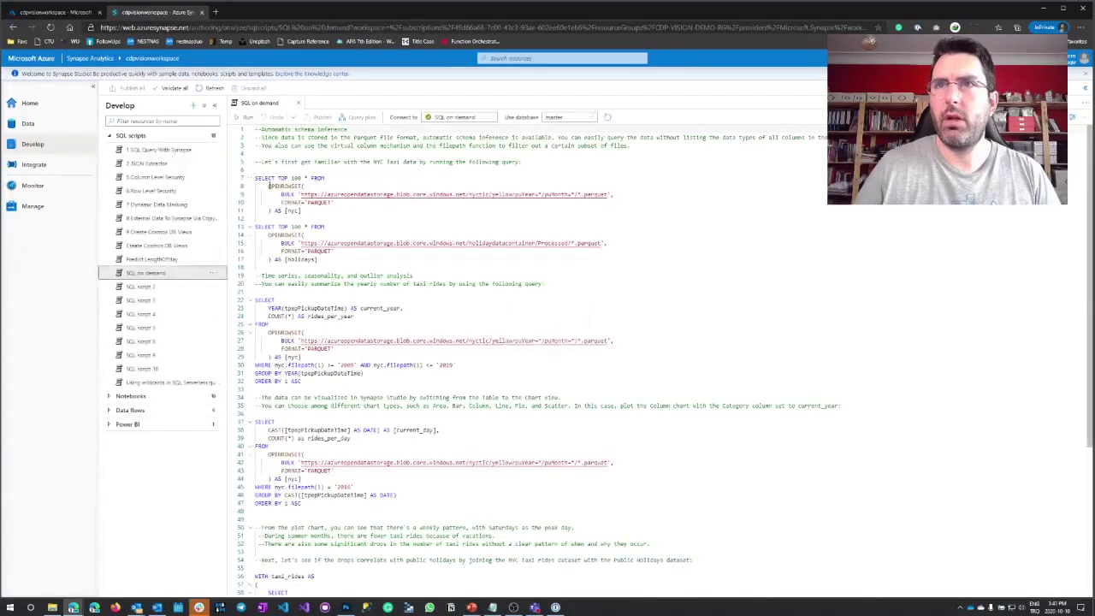
click(330, 177)
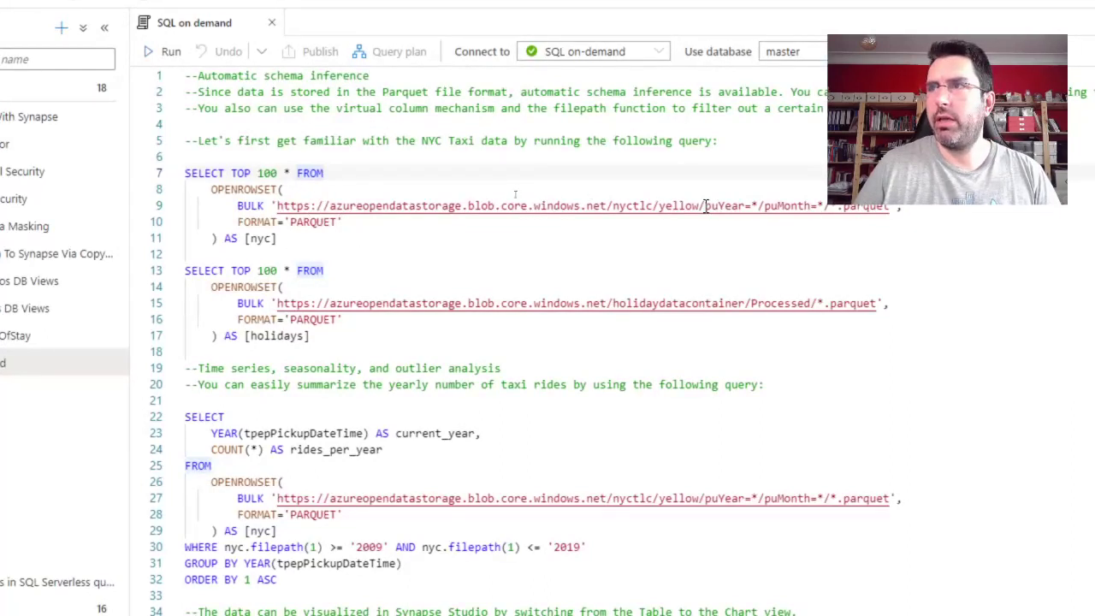
drag(705, 205, 890, 208)
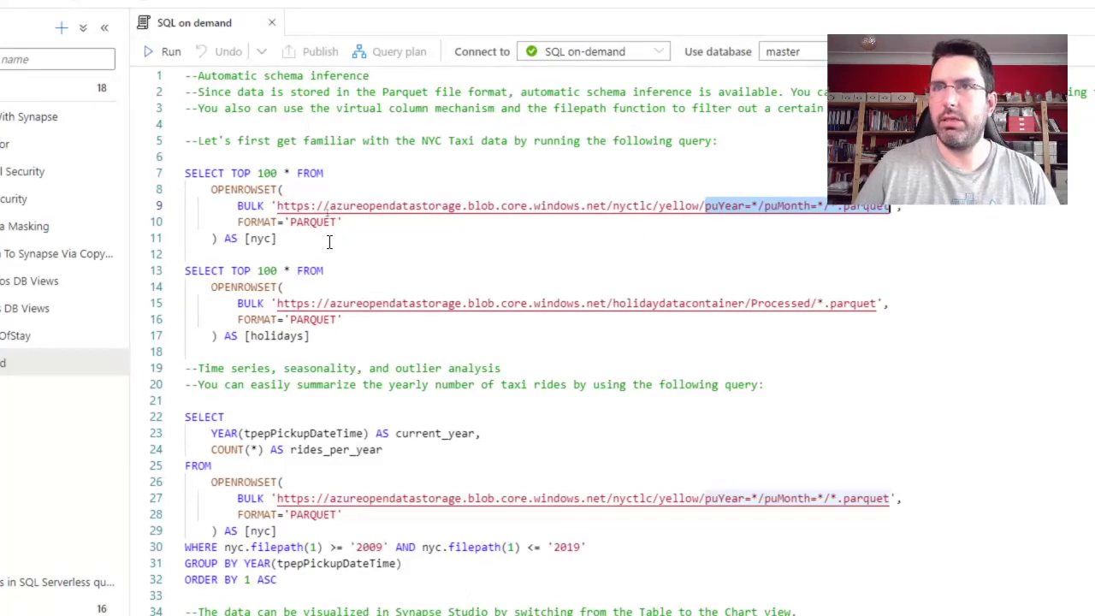
drag(329, 242, 185, 175)
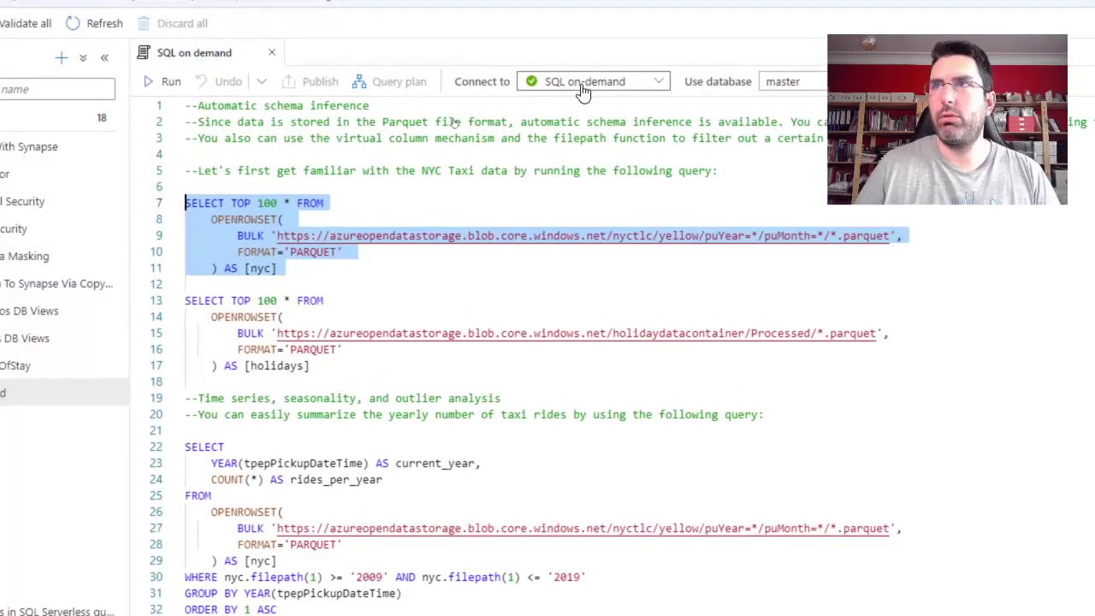
click(161, 83)
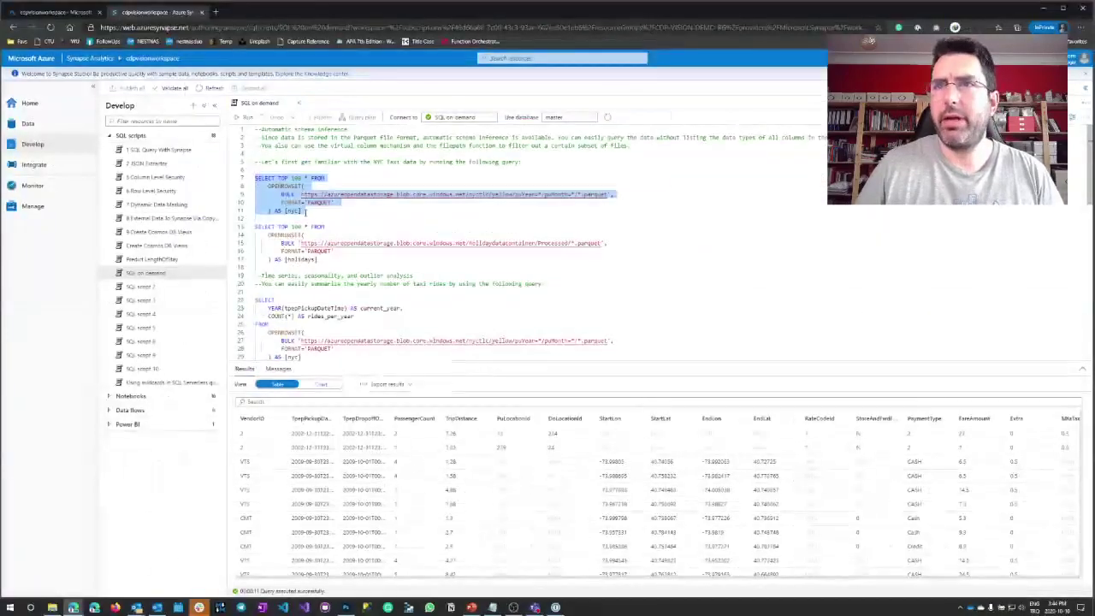
Step: Close the SQL on demand script and switch the resource list from the SQL scripts to the expanded Notebooks
click(303, 212)
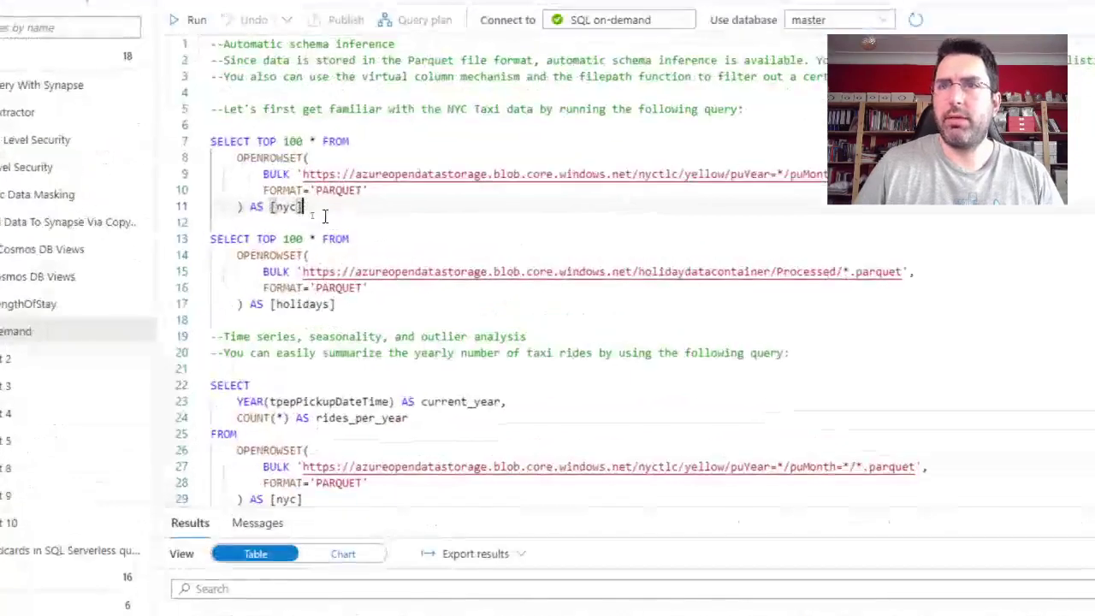
drag(304, 211, 234, 175)
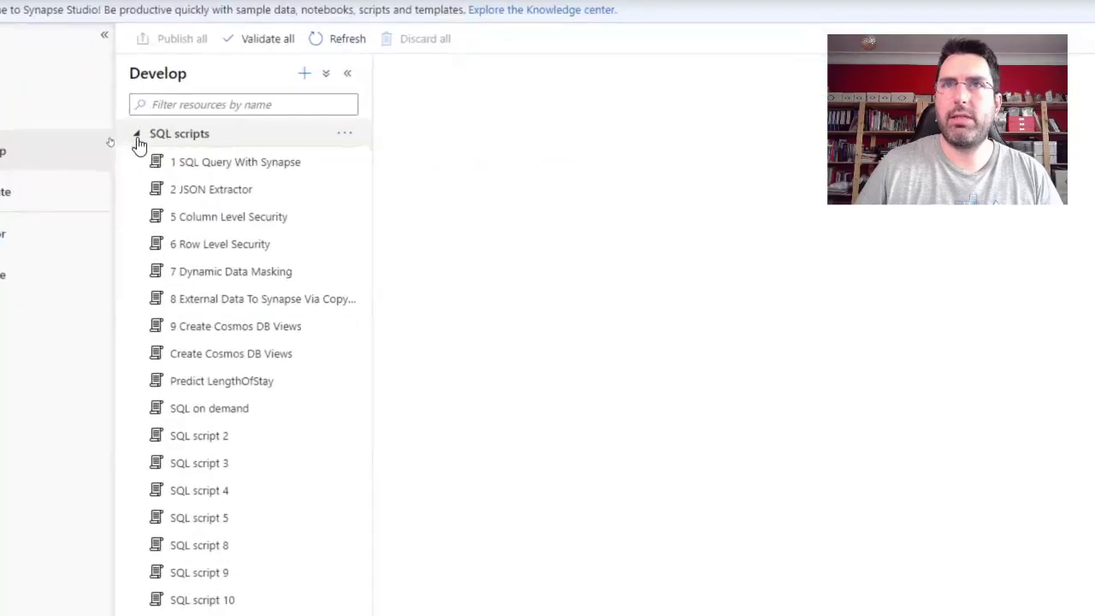
click(138, 139)
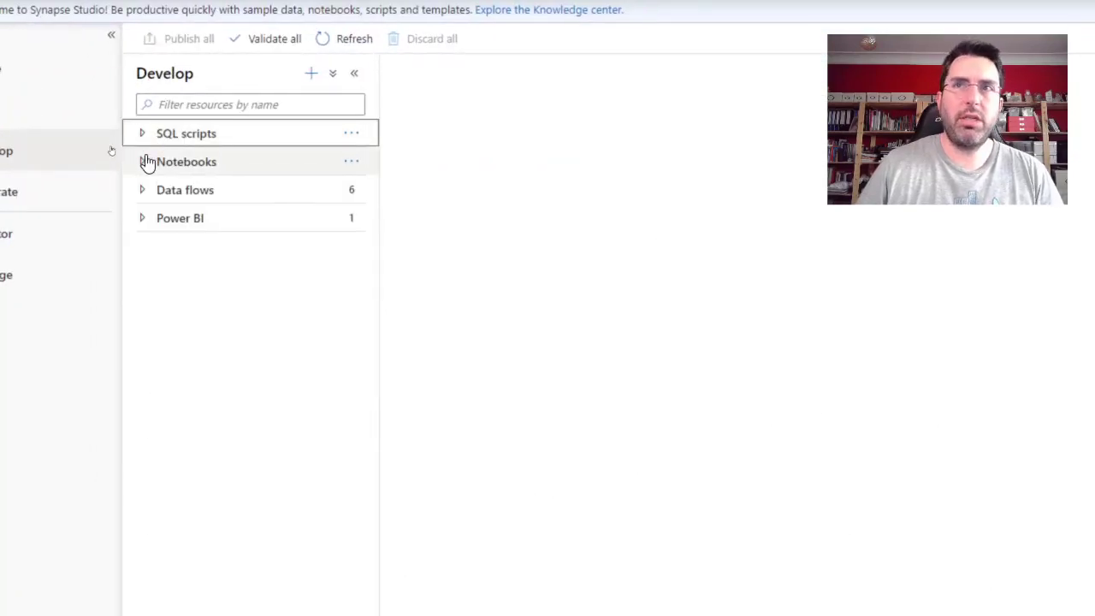
click(145, 162)
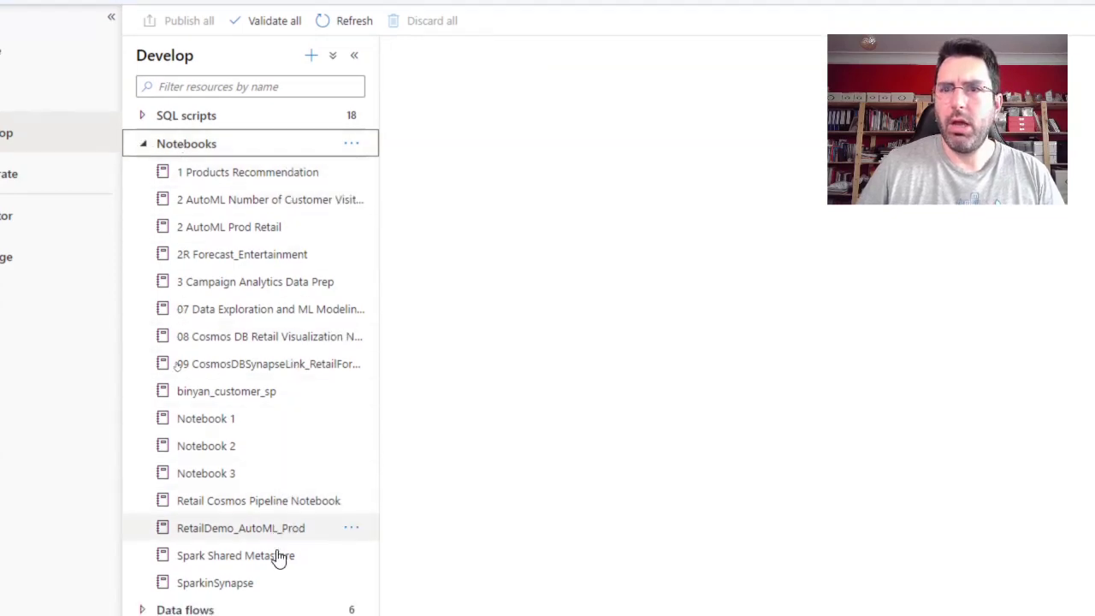
Step: Open the 1 Products Recommendation notebook and examine its import and dataframe cells, highlighting the %%pyspark magic in cell 11
click(310, 176)
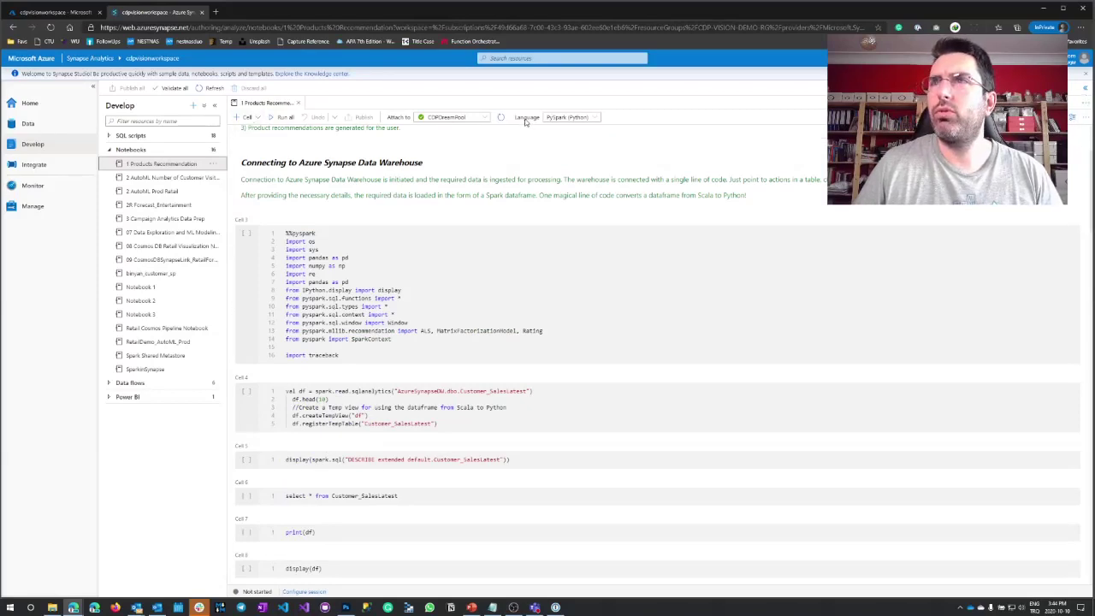
scroll(416, 176, down, 3)
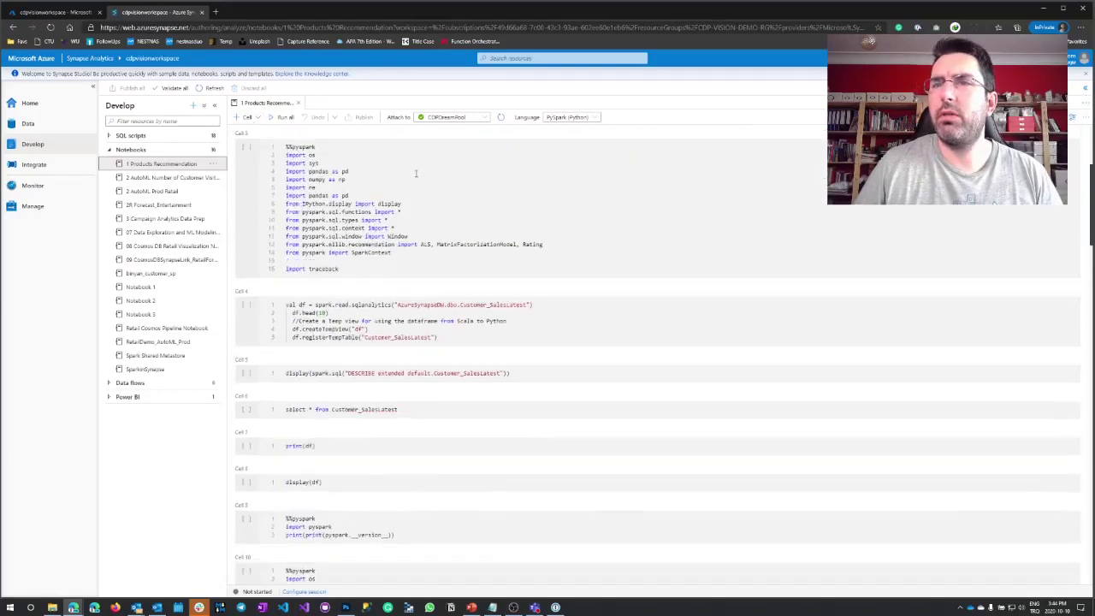
scroll(374, 217, up, 4)
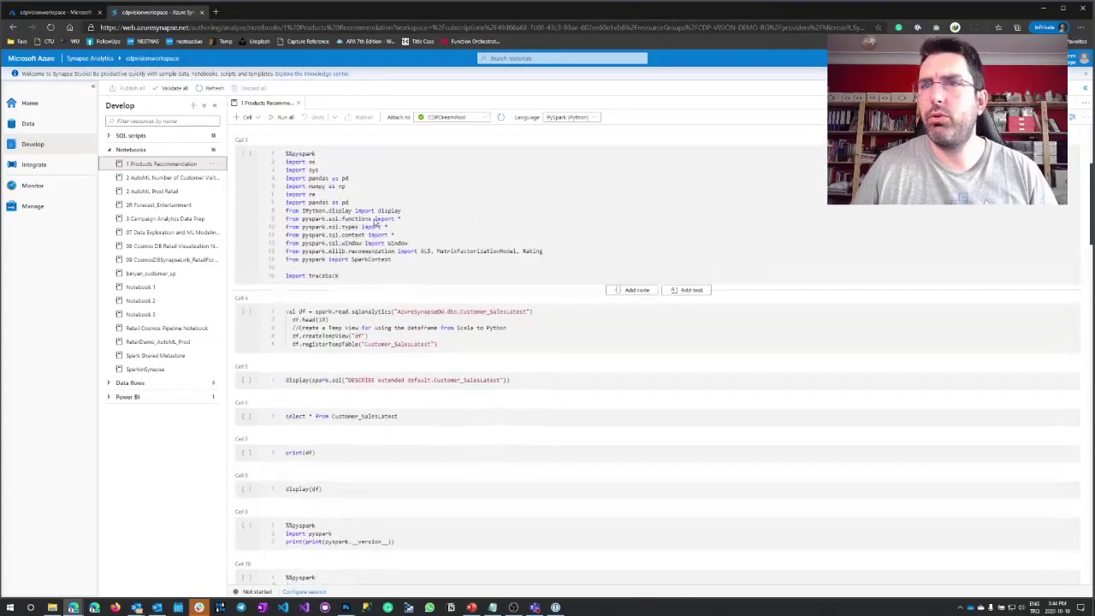
scroll(325, 463, down, 4)
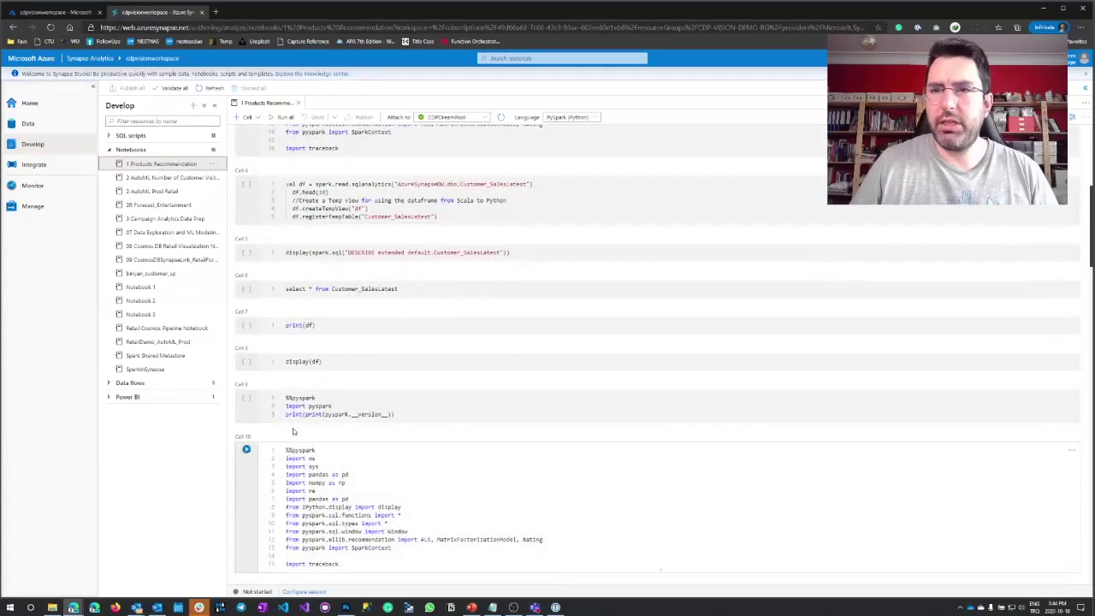
scroll(325, 463, down, 4)
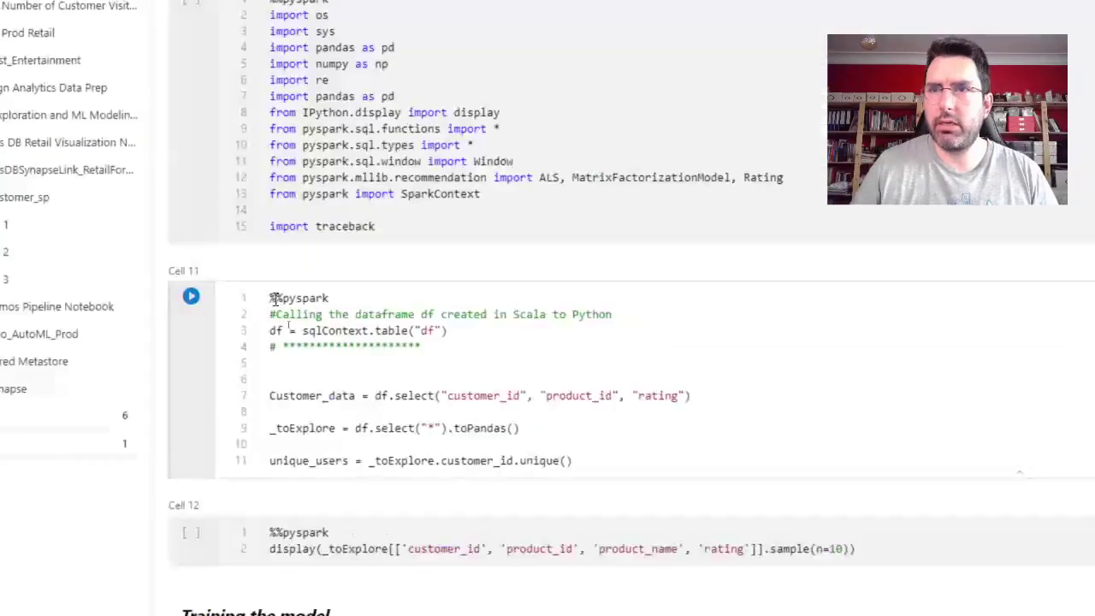
drag(275, 298, 330, 297)
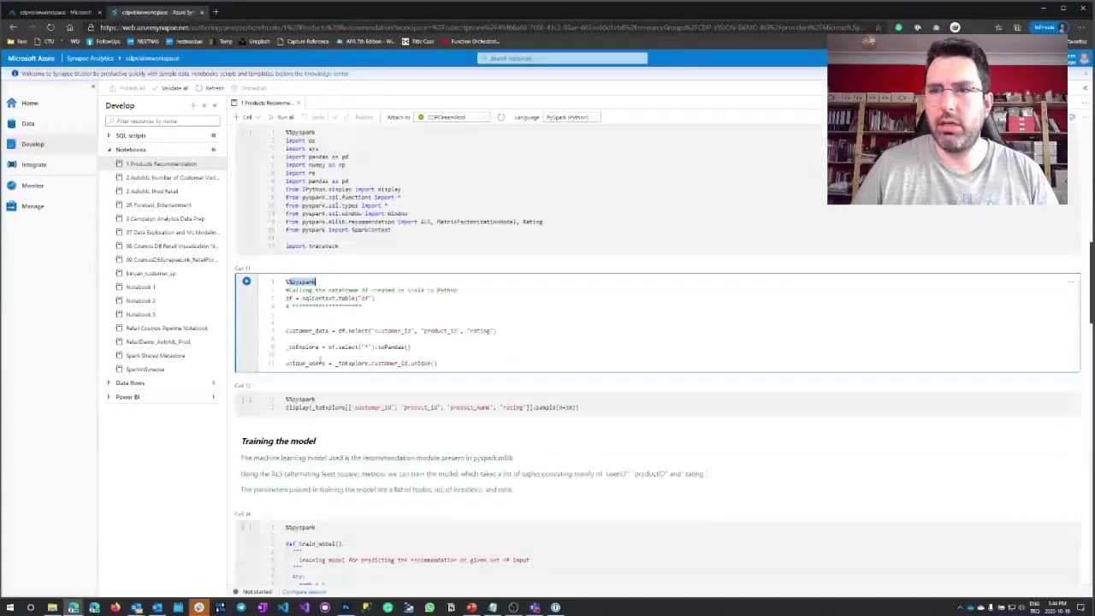
Step: Examine the notebook's model training, model loading, product recommender, user validation and product mapping cells through to the final recommend_products call
scroll(318, 360, down, 3)
scroll(326, 366, down, 6)
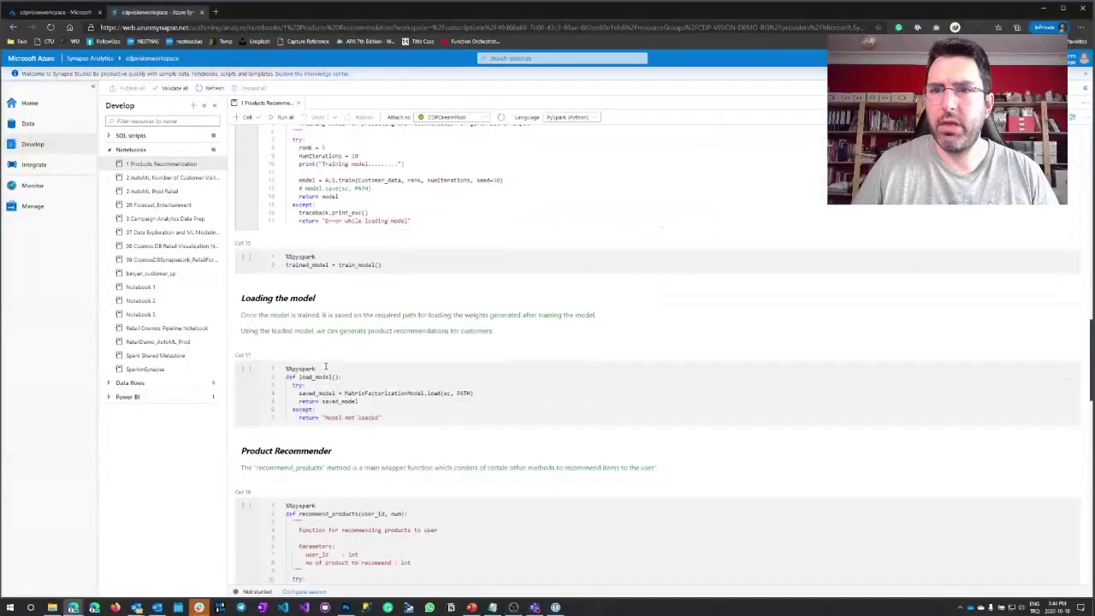
scroll(320, 334, down, 1)
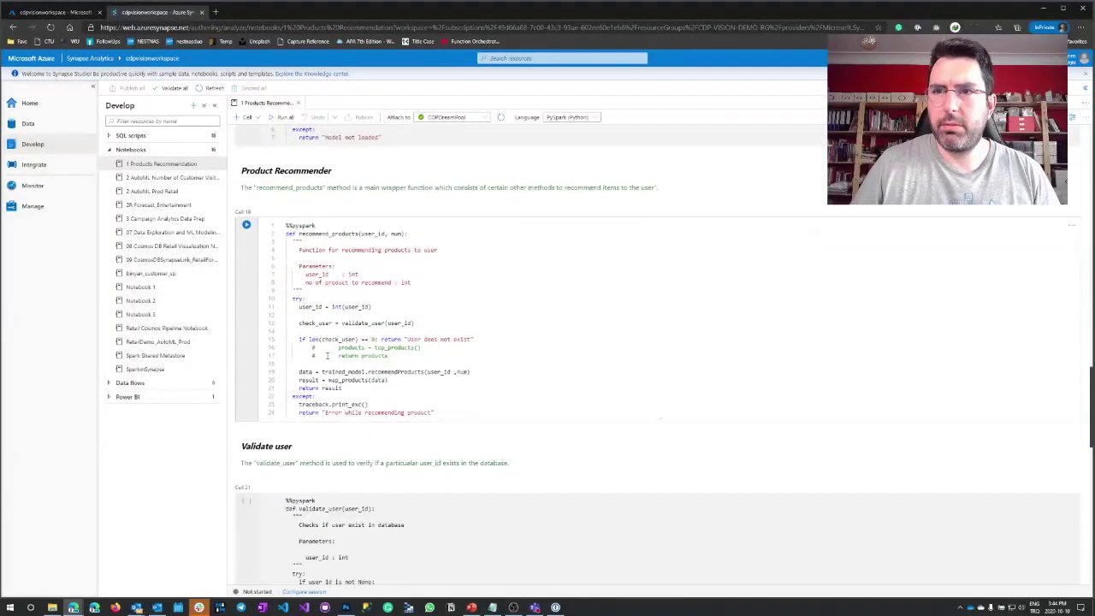
scroll(324, 359, up, 15)
scroll(325, 373, down, 20)
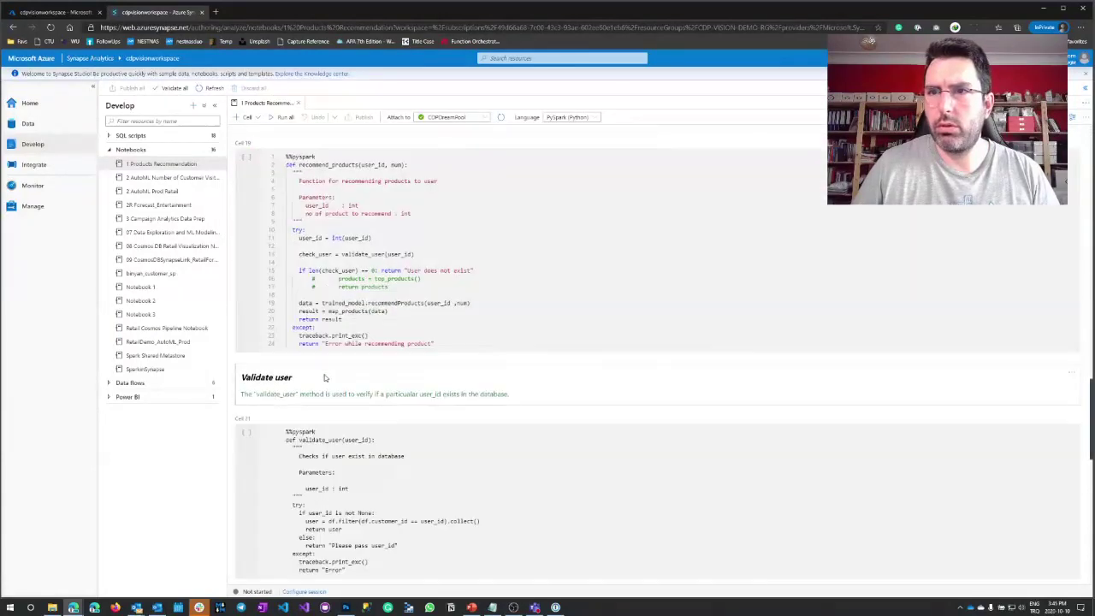
click(347, 340)
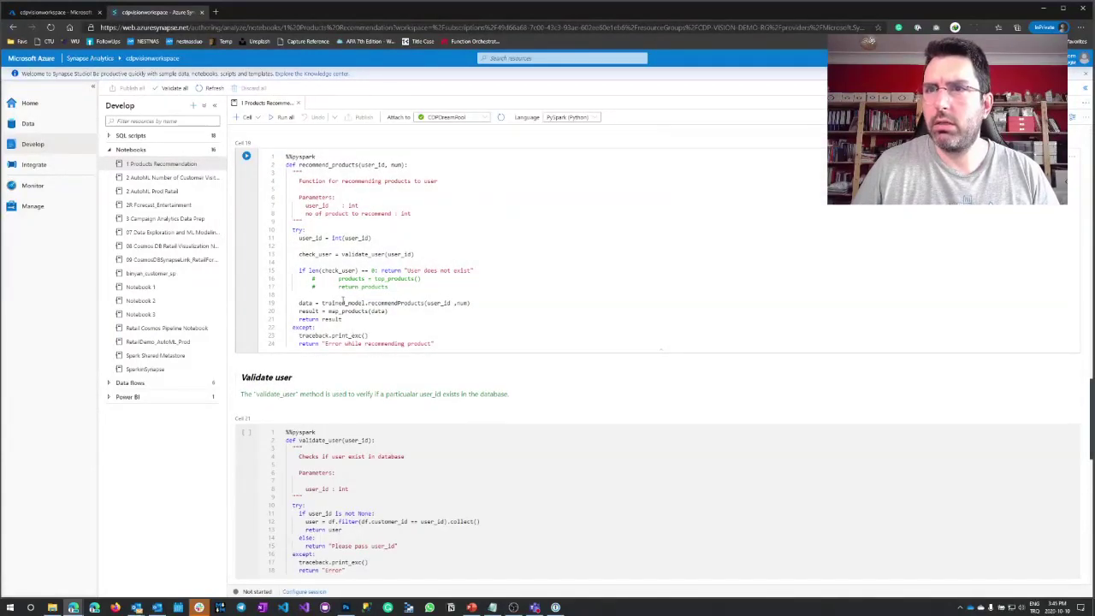
scroll(384, 298, down, 7)
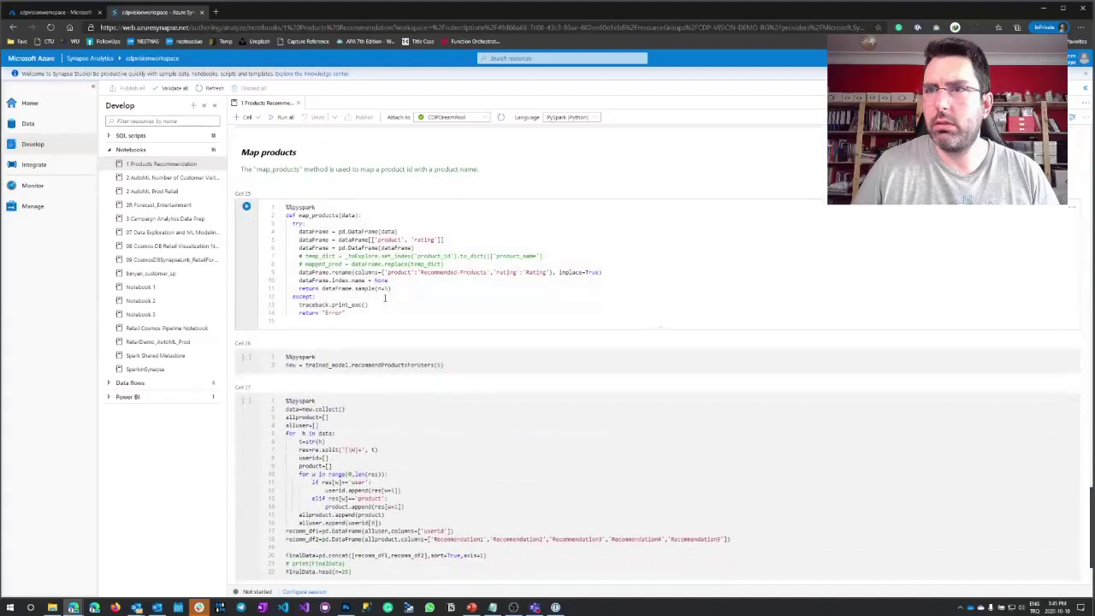
scroll(382, 297, down, 1)
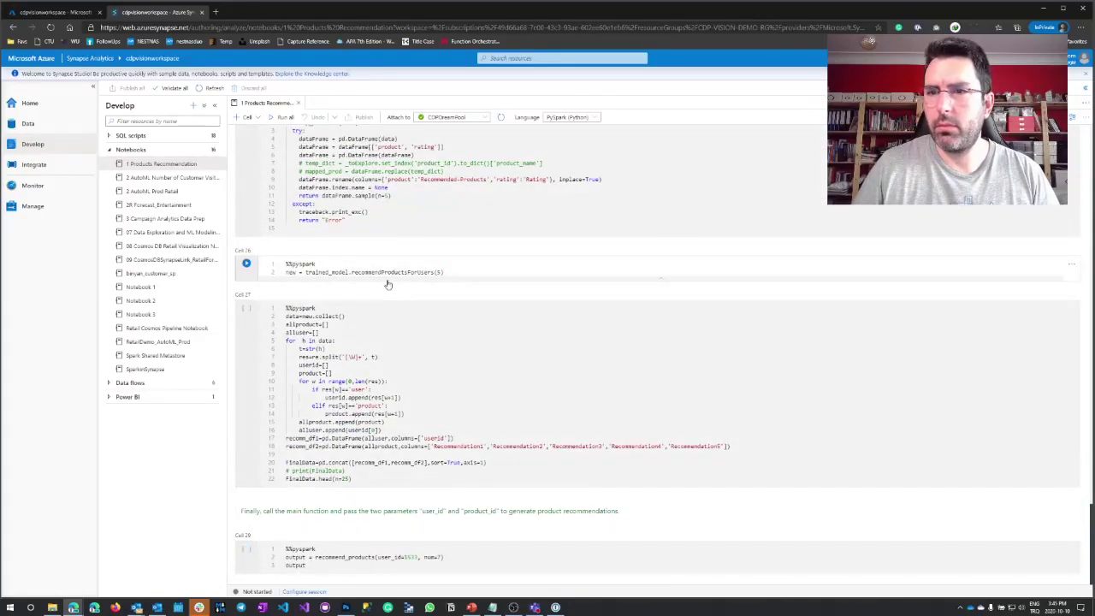
Step: Return to the start of the 1 Products Recommendation notebook, check its session status and run all its cells
scroll(381, 289, up, 10)
scroll(374, 297, up, 15)
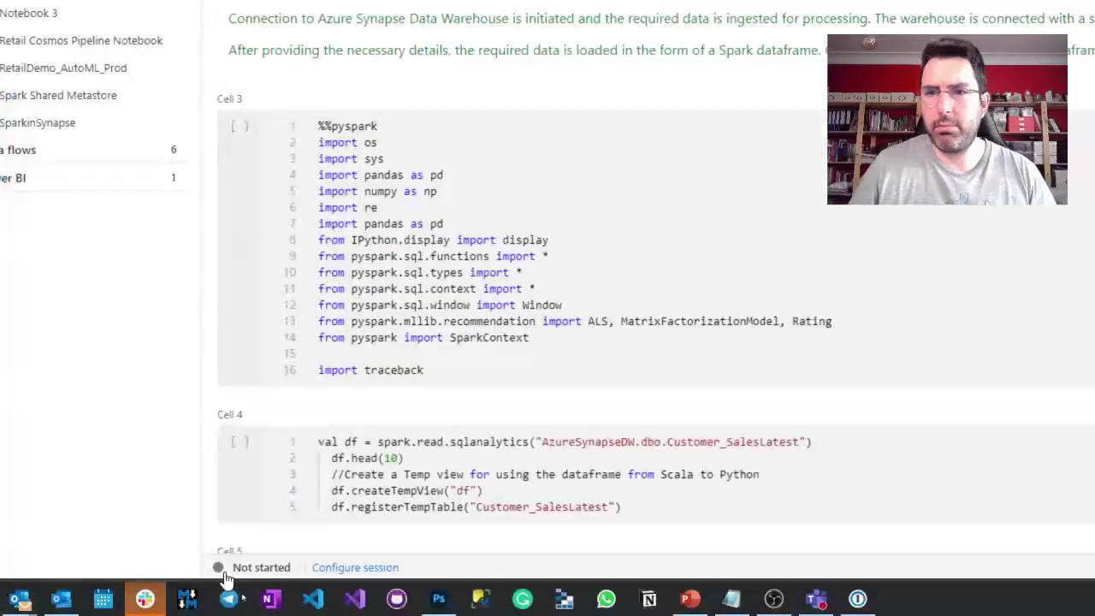
mouse_move(250, 594)
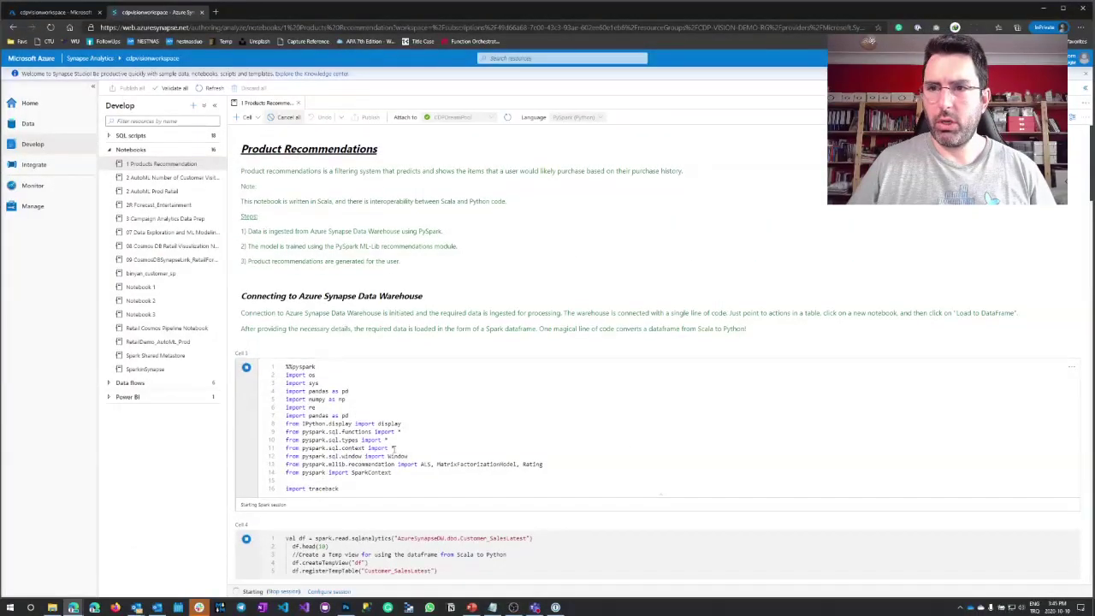
scroll(502, 268, down, 2)
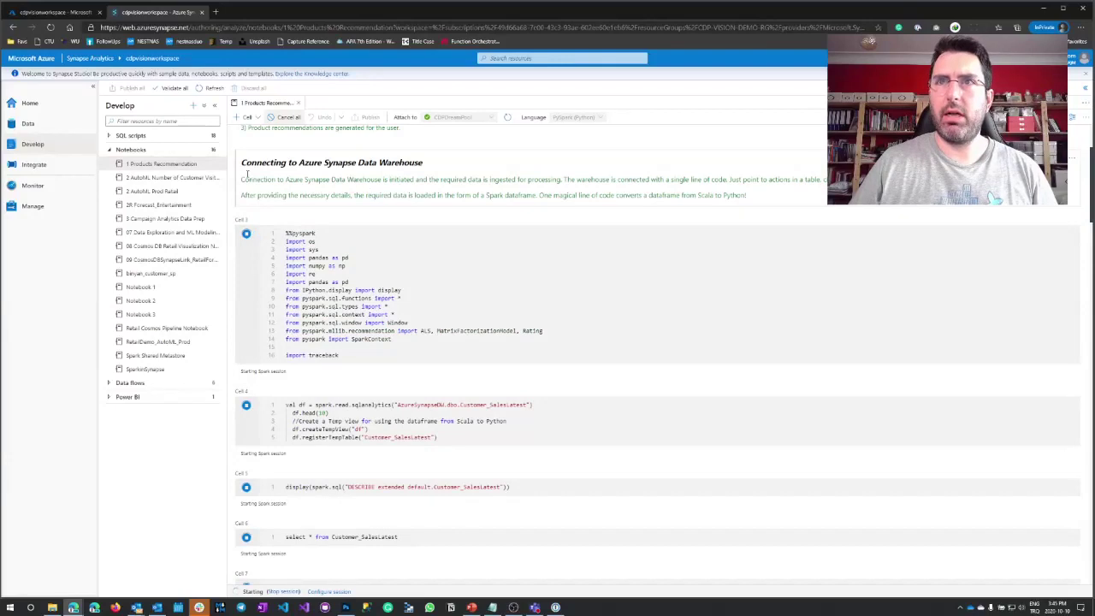
Step: Open the 2 AutoML Number of Customer Visit notebook and examine its library imports, data warehouse connection and exploratory data analysis cells
click(175, 180)
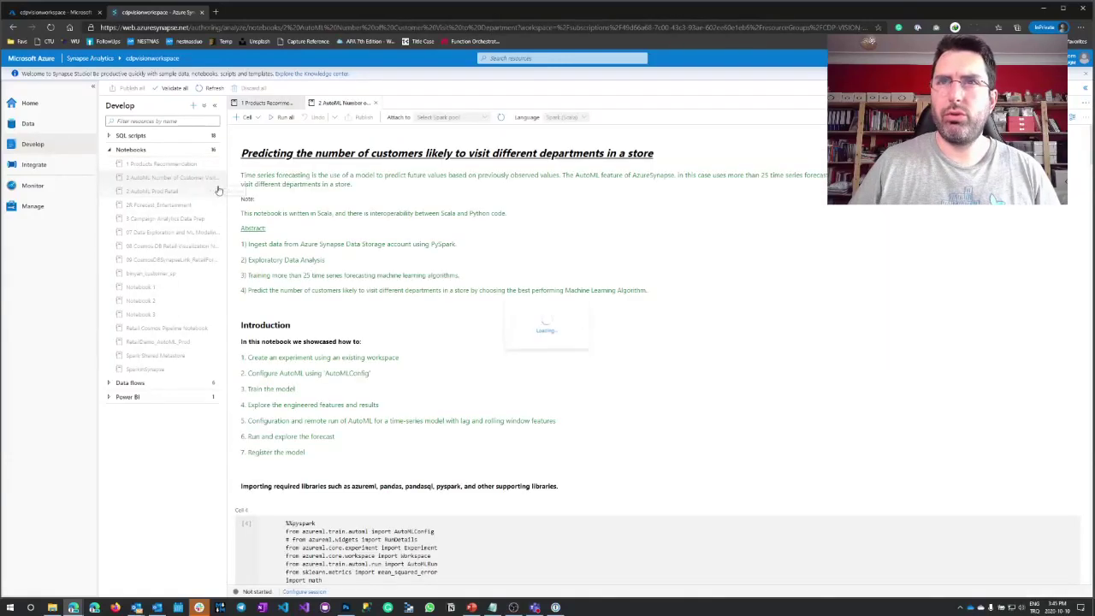
scroll(323, 186, down, 4)
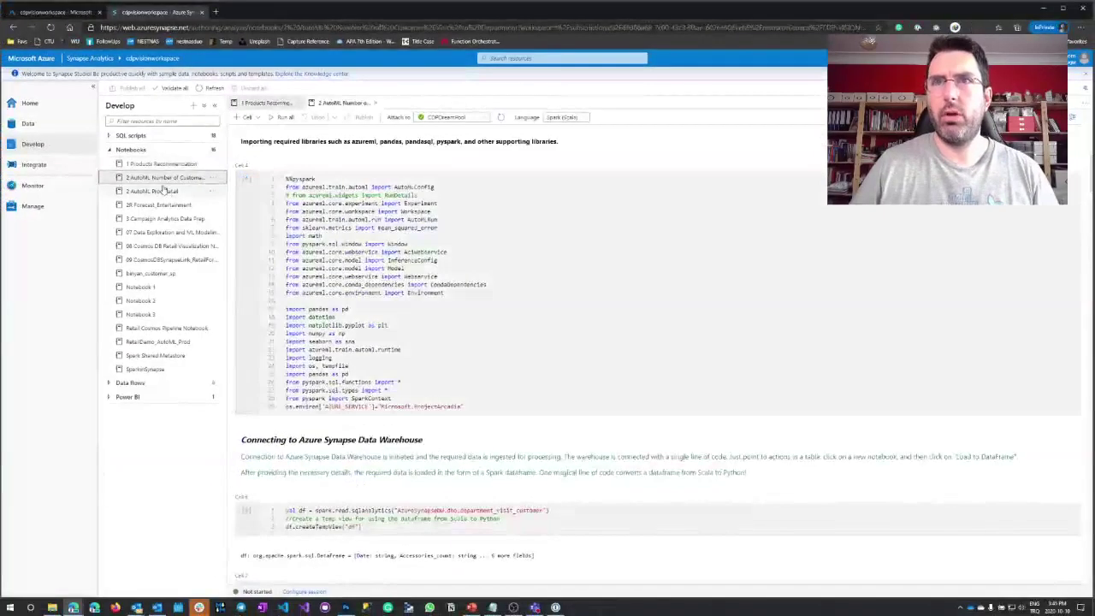
click(412, 260)
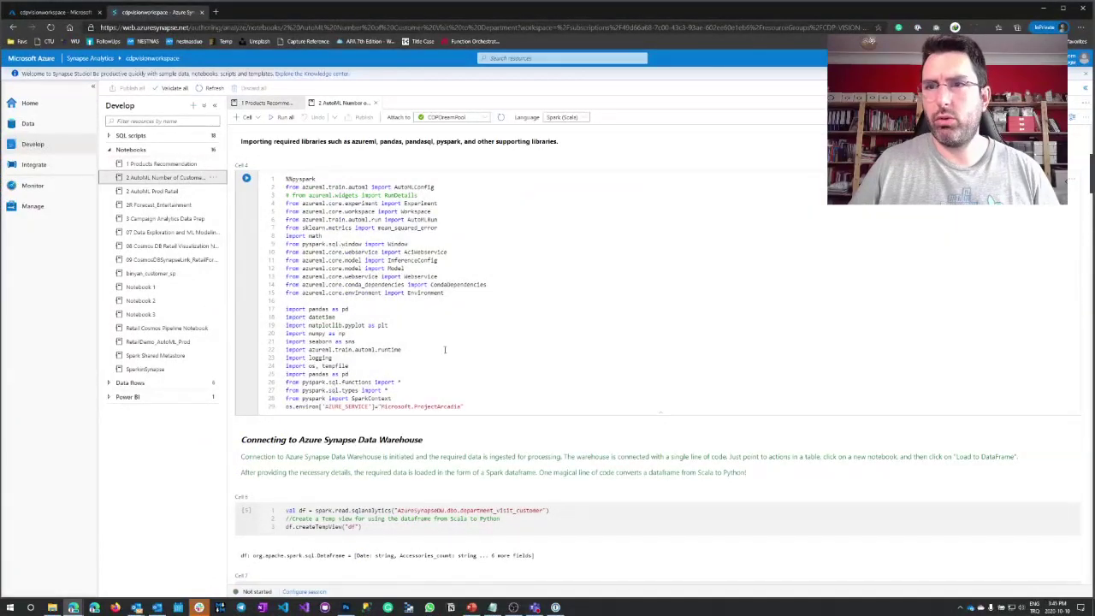
scroll(415, 304, down, 3)
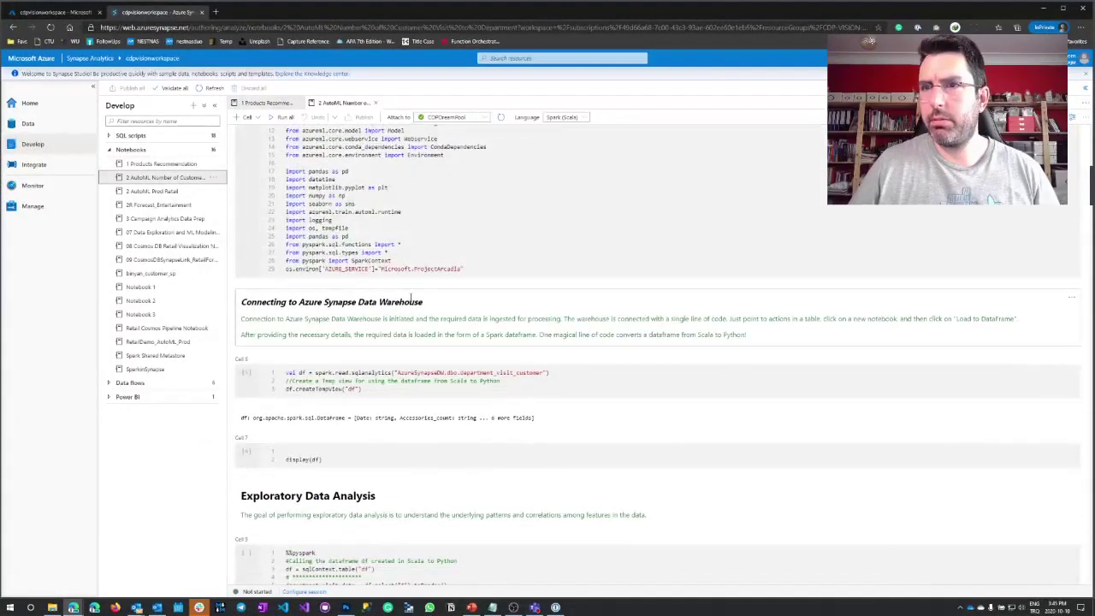
scroll(421, 300, down, 2)
click(398, 300)
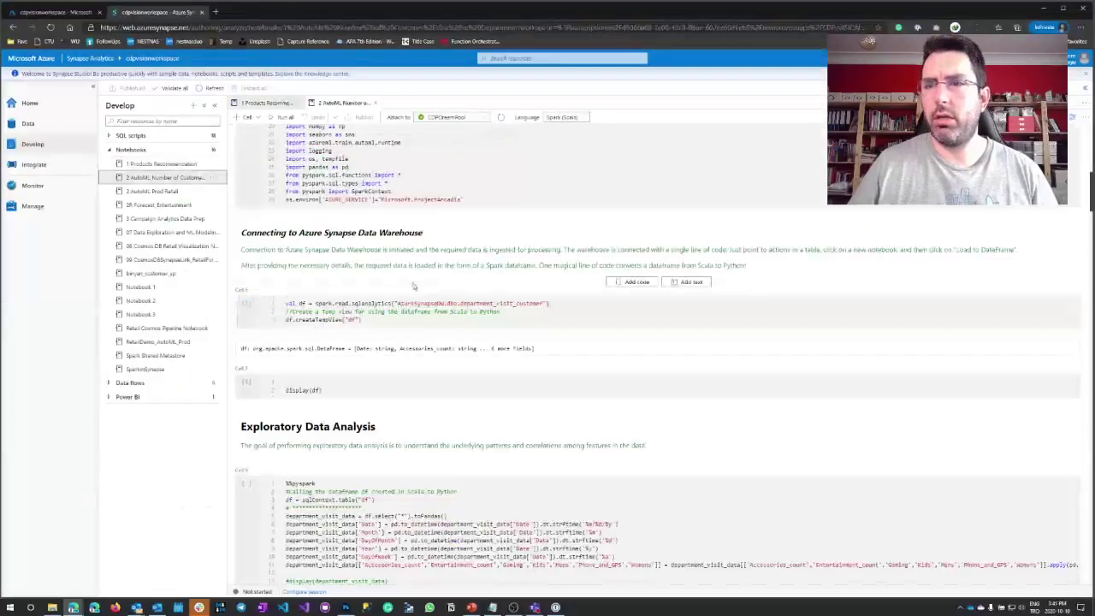
scroll(565, 257, down, 5)
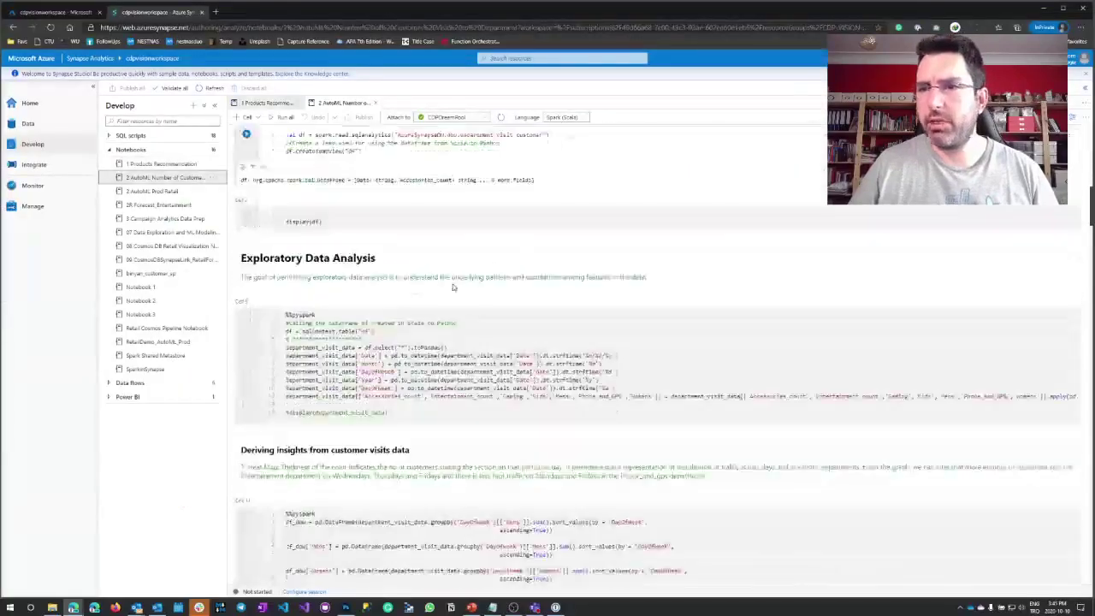
scroll(494, 266, down, 5)
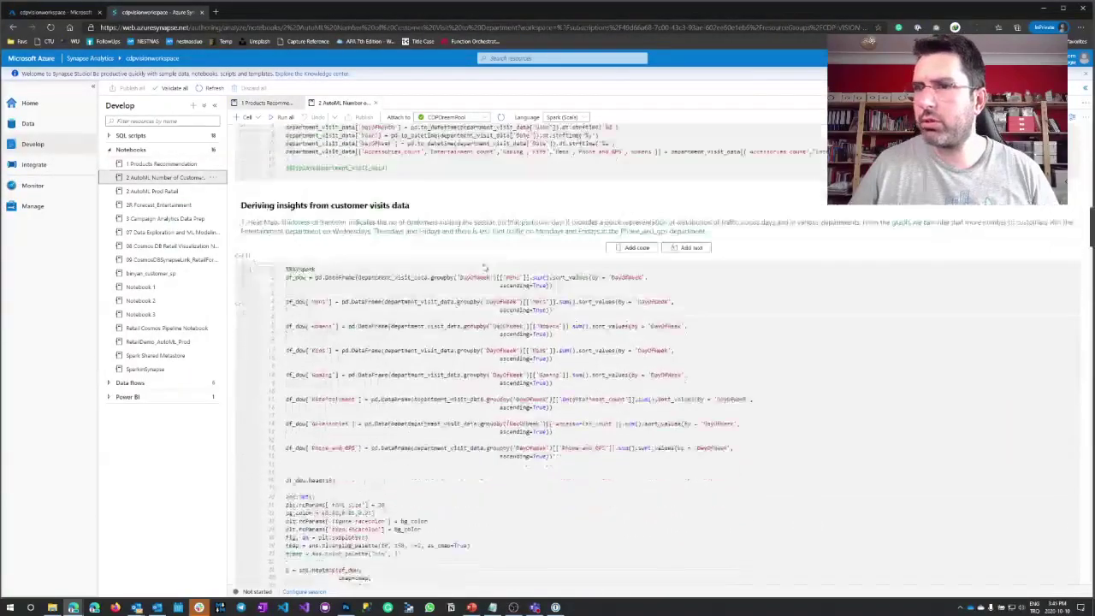
Step: Examine the customer visit notebook's data manipulation, AutoML configuration, experiment run, model evaluation, future prediction and model registration sections
scroll(477, 265, down, 10)
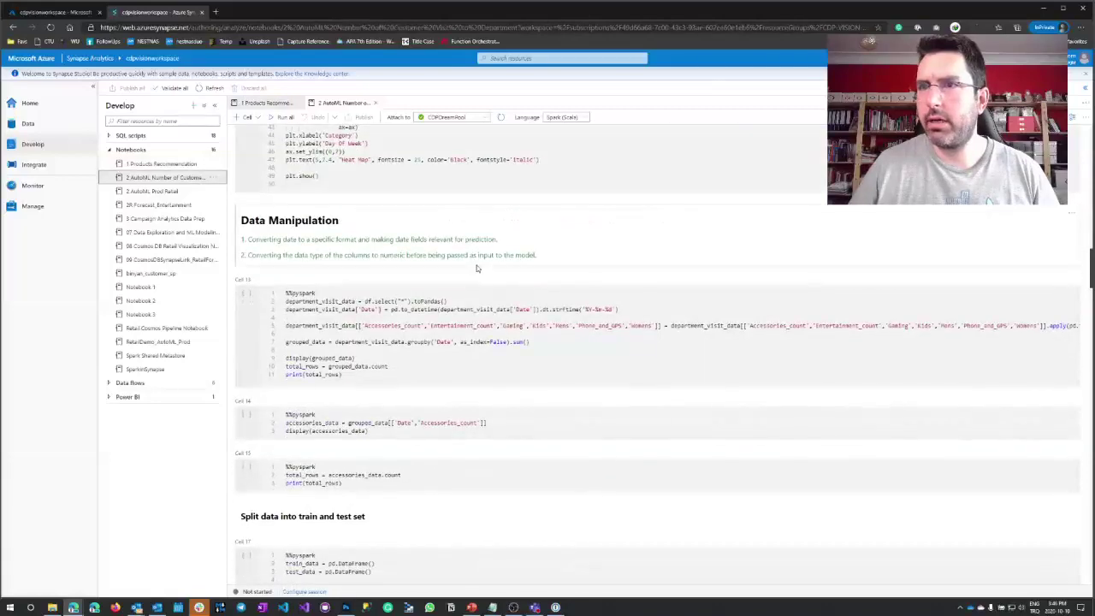
scroll(478, 269, down, 3)
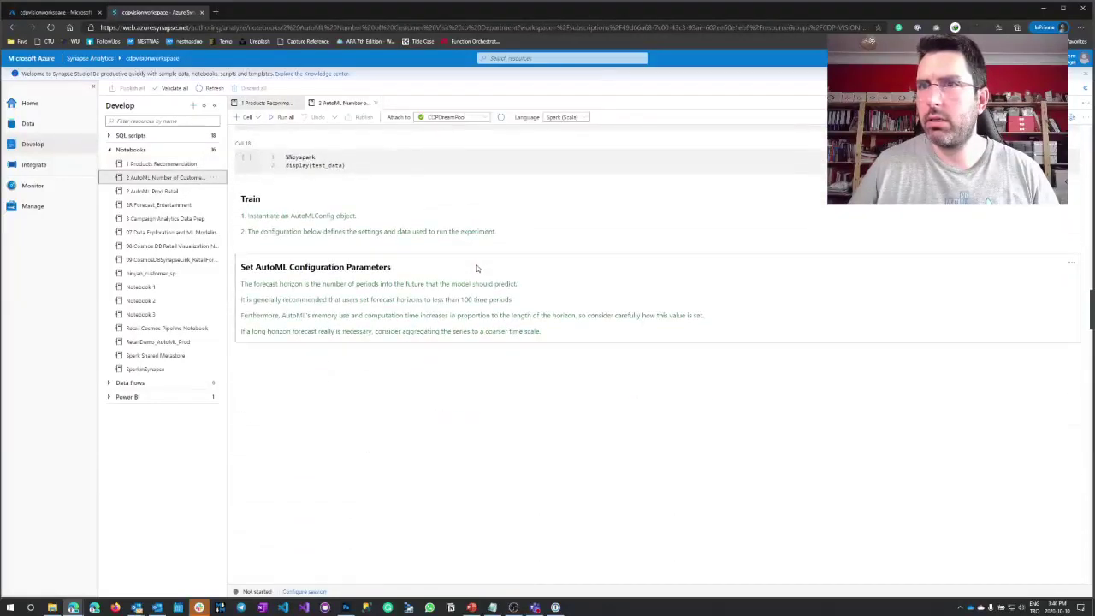
scroll(467, 273, down, 3)
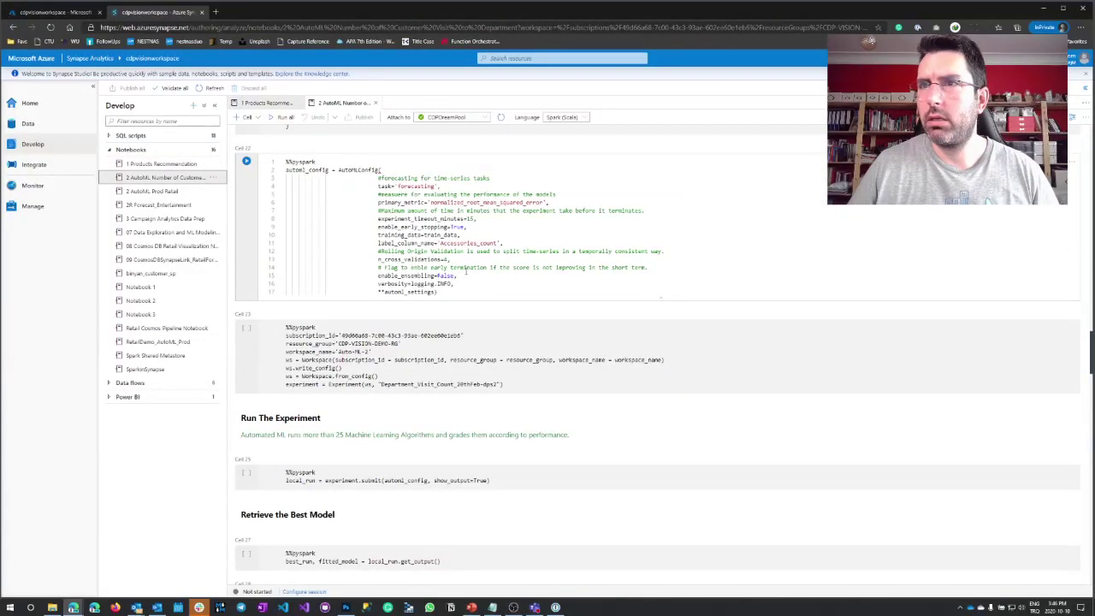
scroll(466, 271, down, 12)
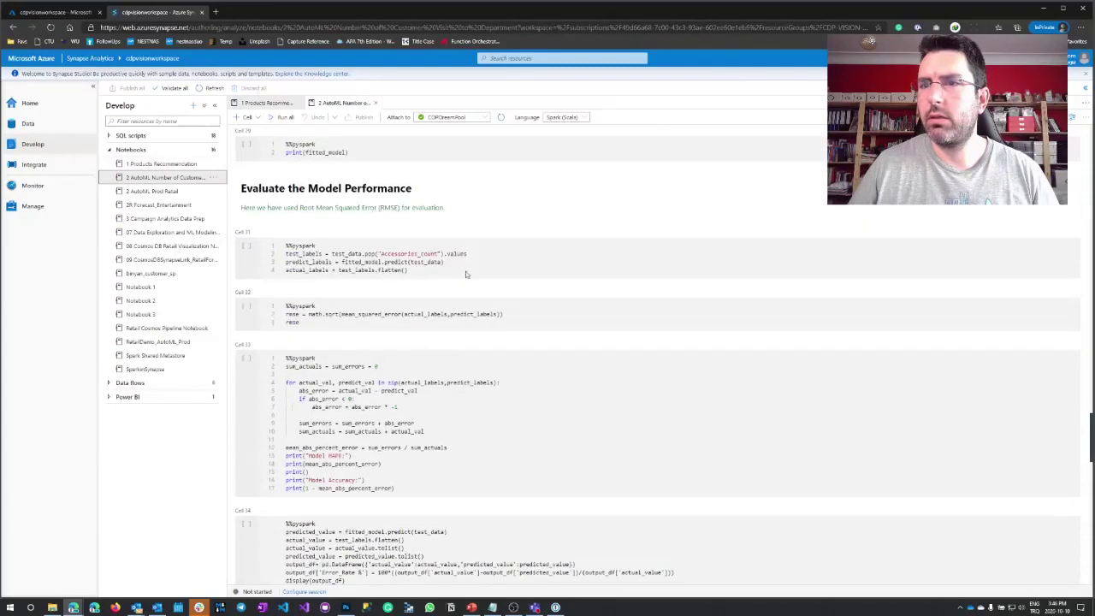
scroll(466, 272, down, 12)
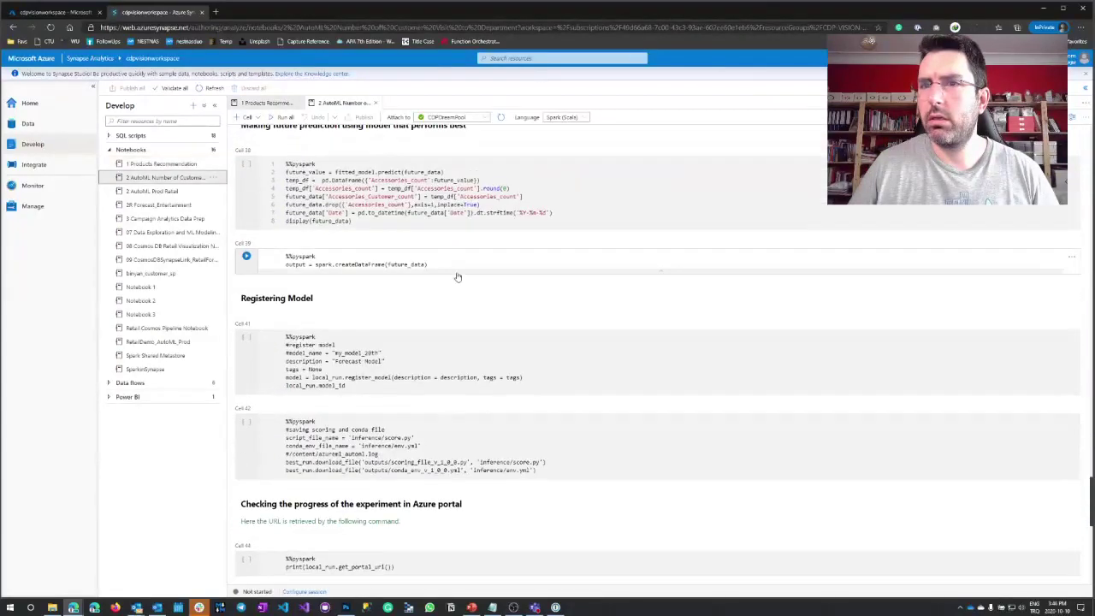
scroll(458, 276, down, 2)
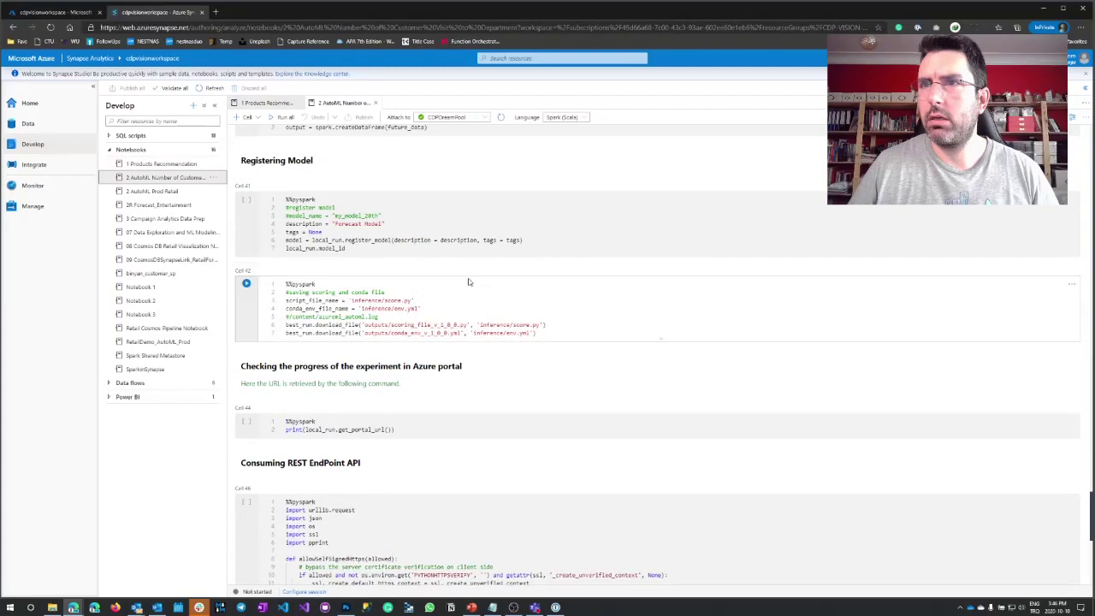
Step: Examine the notebook's REST endpoint request cell, look back over the prediction cells and close the notebook
scroll(469, 283, down, 4)
scroll(469, 283, down, 1)
scroll(469, 282, down, 5)
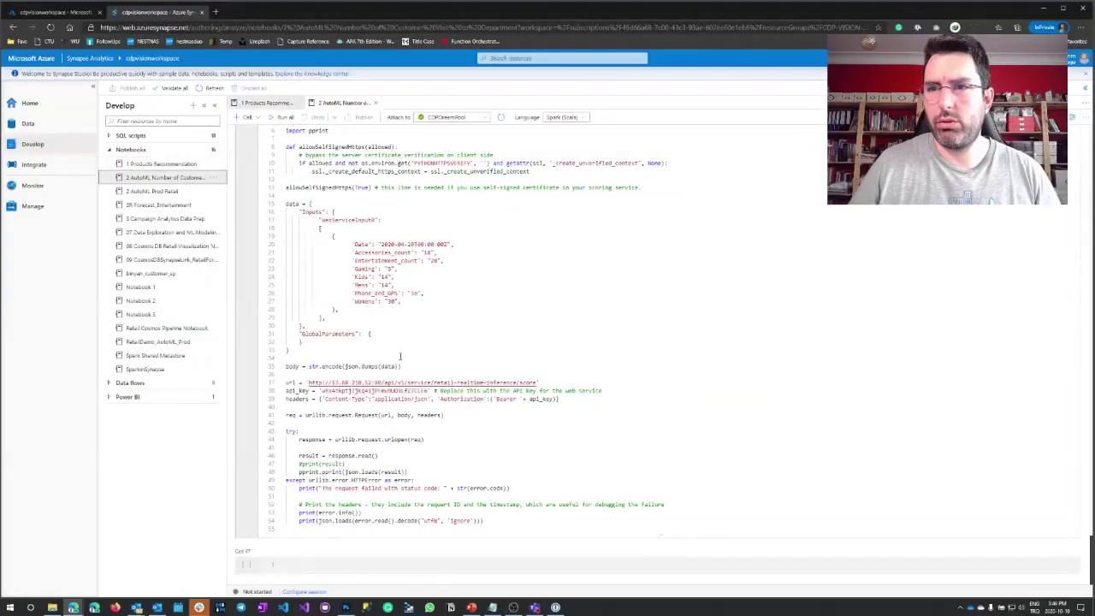
scroll(435, 233, up, 15)
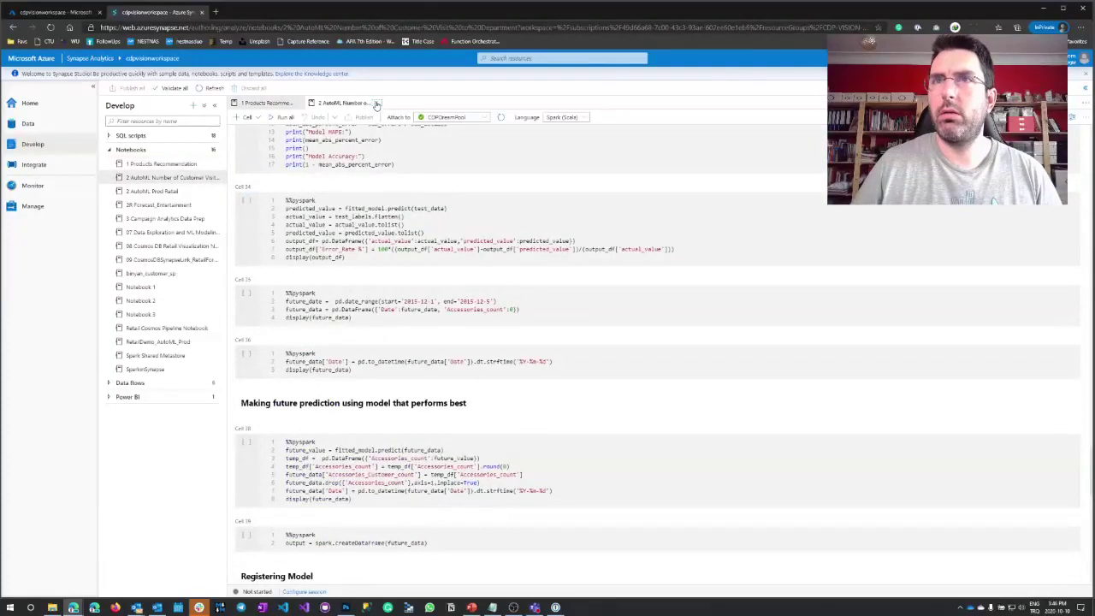
click(377, 103)
Step: Open the 2 AutoML Prod Retail notebook and examine its imports, data manipulation, Womens and Mens pair plot, data splitting and setup cells
click(166, 192)
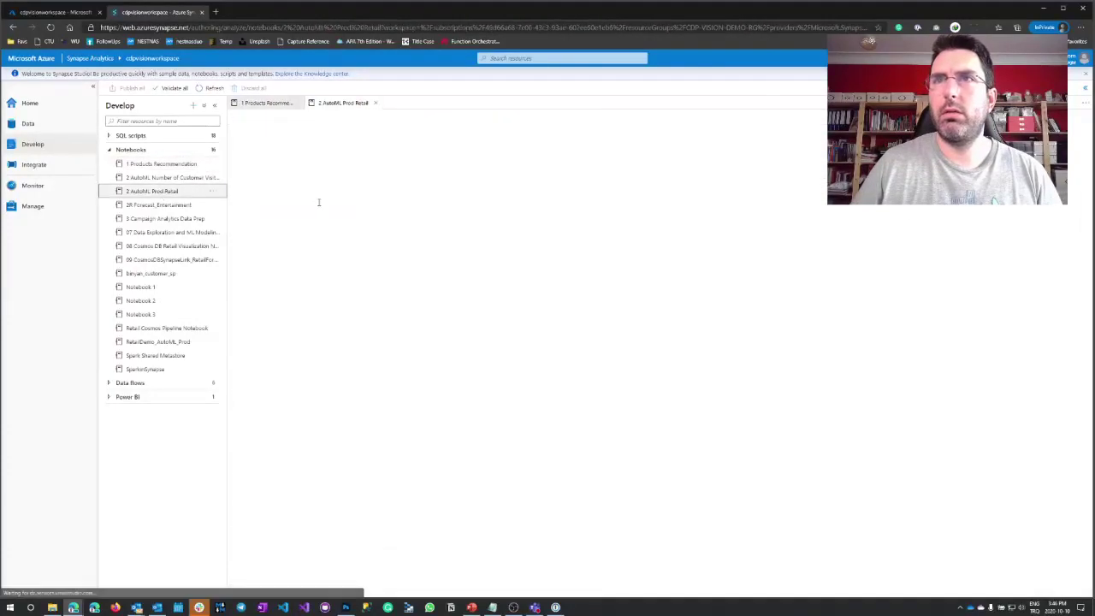
scroll(395, 328, down, 3)
scroll(394, 329, down, 5)
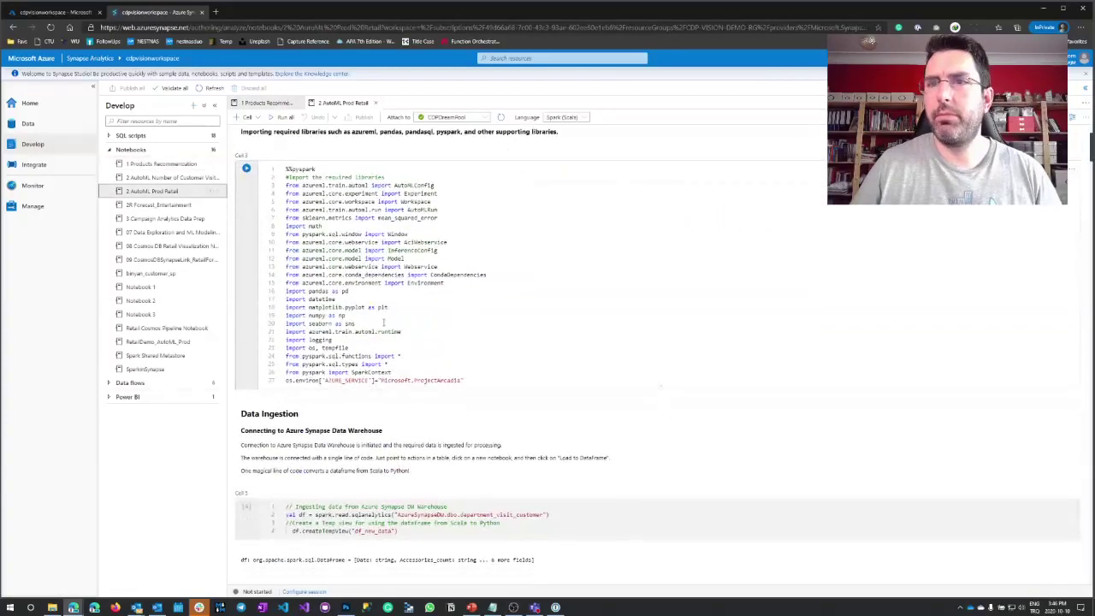
scroll(373, 318, down, 15)
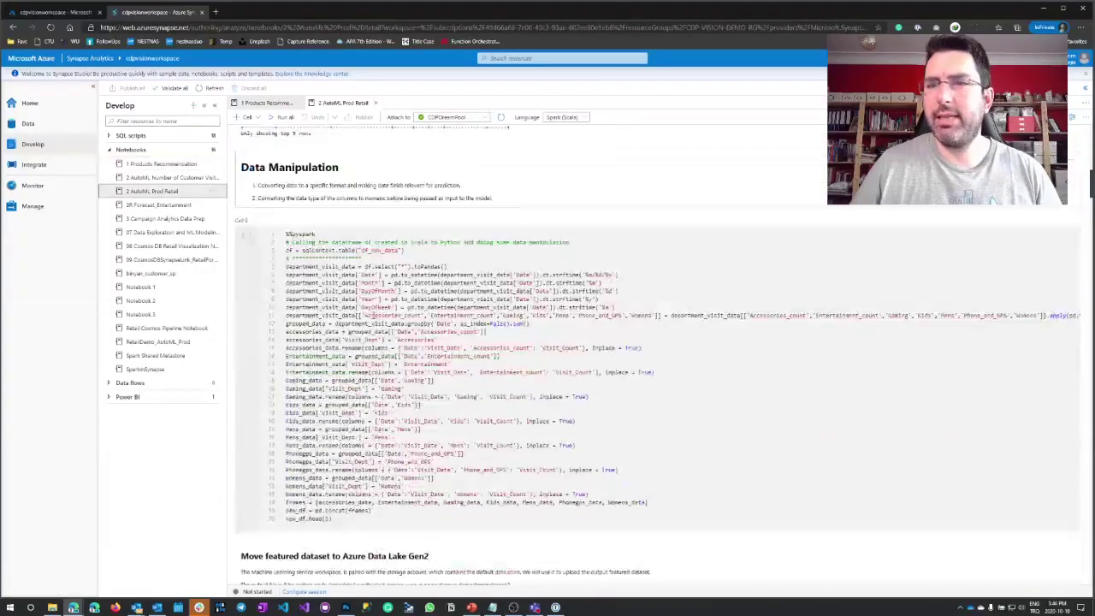
scroll(417, 325, down, 2)
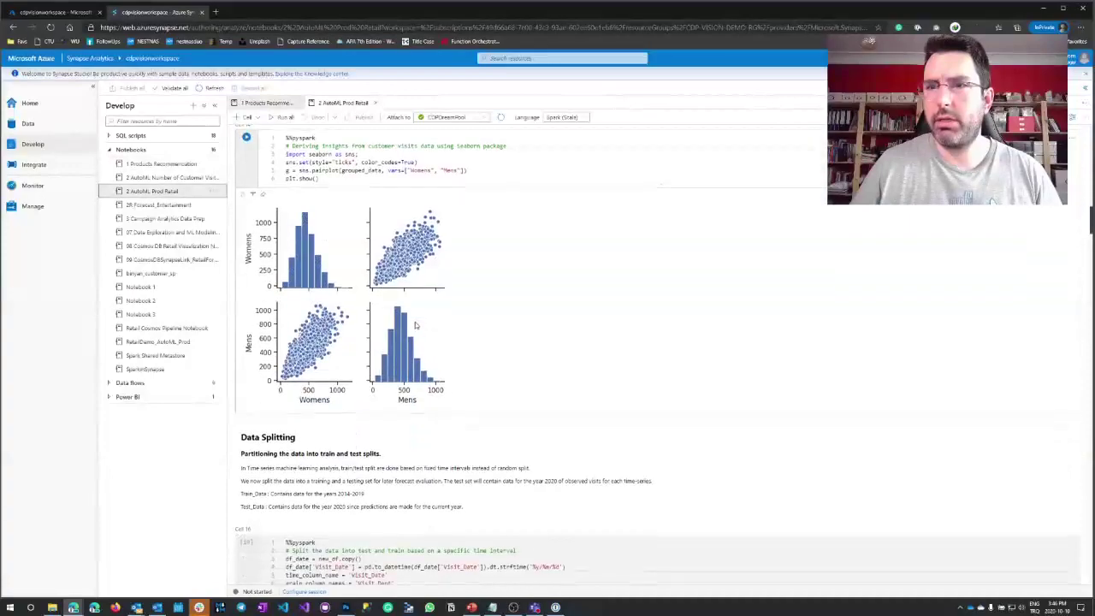
scroll(355, 312, down, 8)
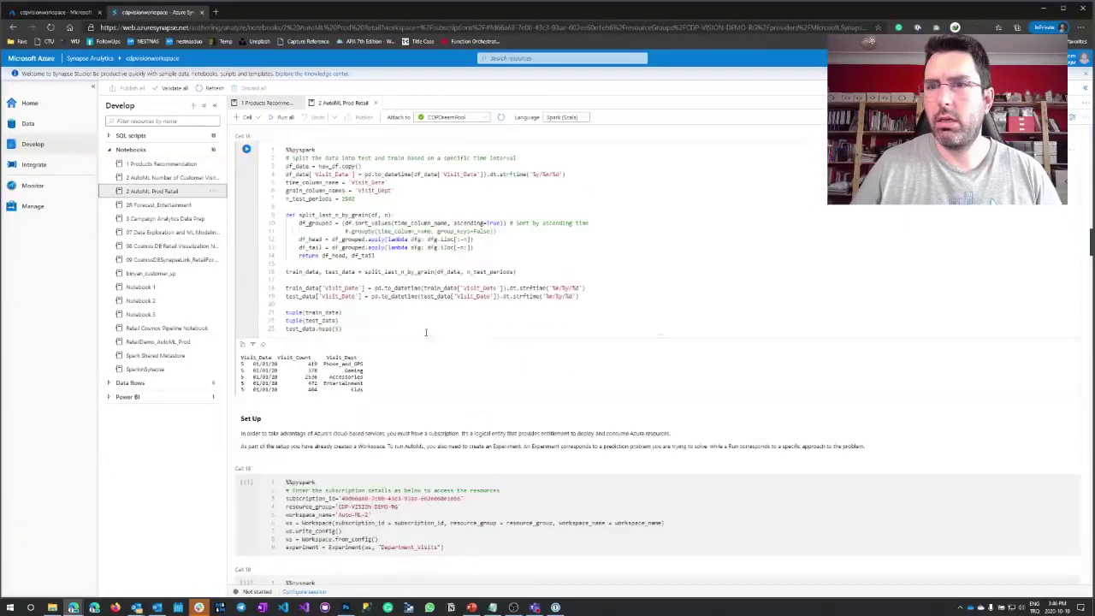
Step: Examine the AutoML Prod Retail notebook's model training, best model retrieval, package dependency, Kubernetes deployment and endpoint request sections, and close the notebook
scroll(426, 331, down, 10)
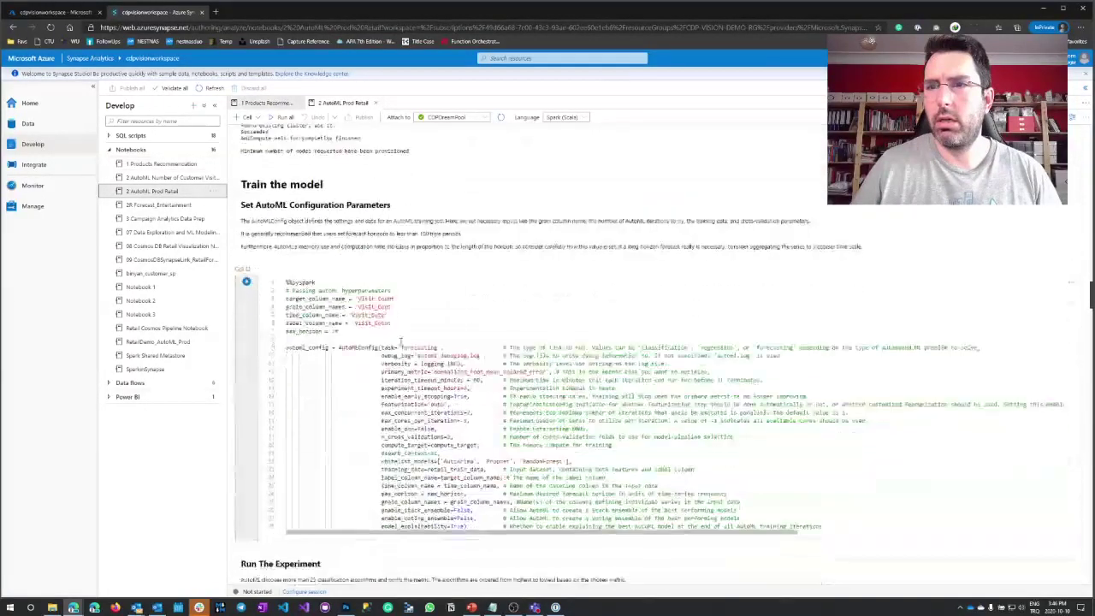
scroll(400, 344, down, 10)
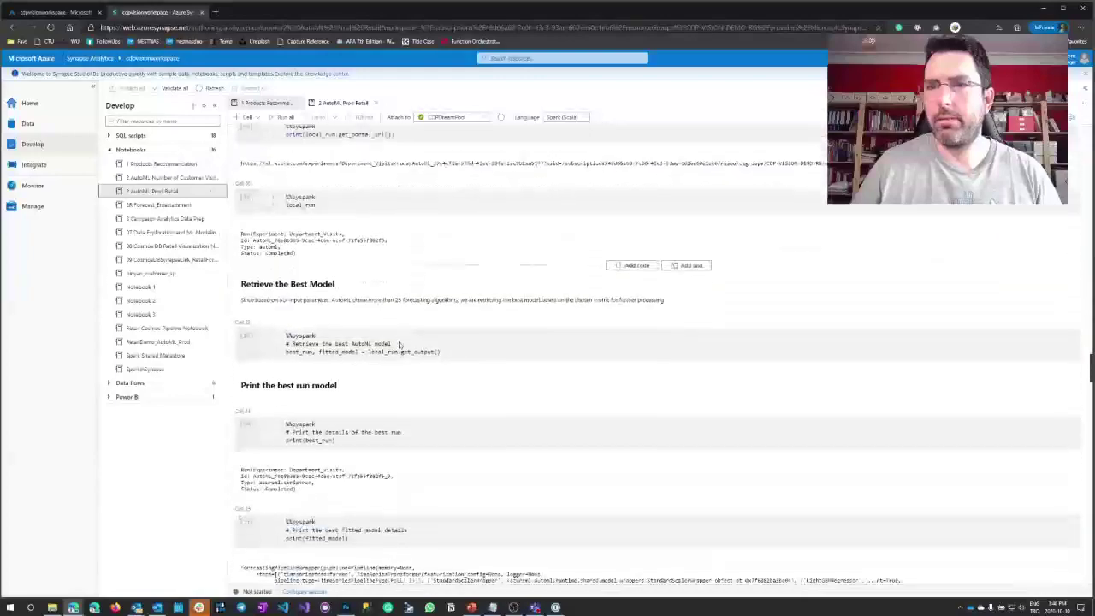
scroll(399, 344, down, 5)
scroll(399, 341, down, 7)
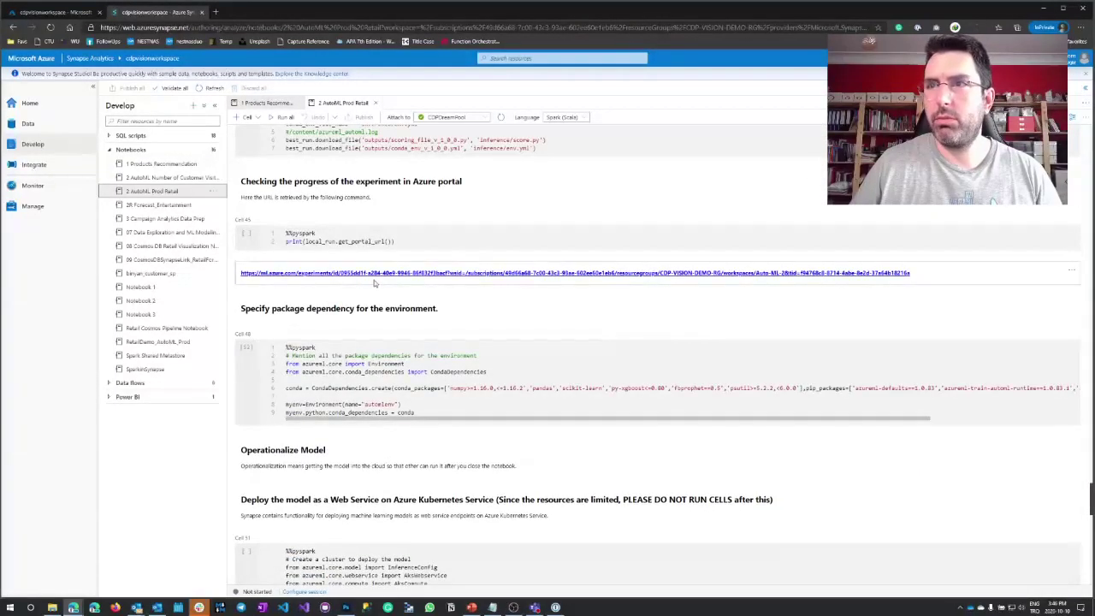
scroll(389, 314, down, 7)
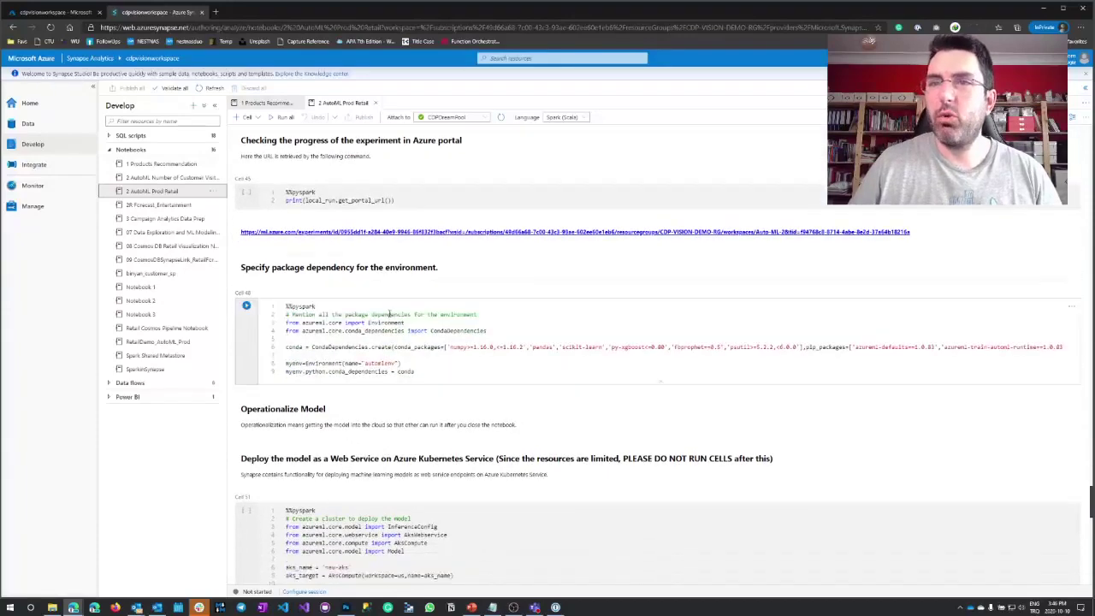
scroll(389, 314, down, 5)
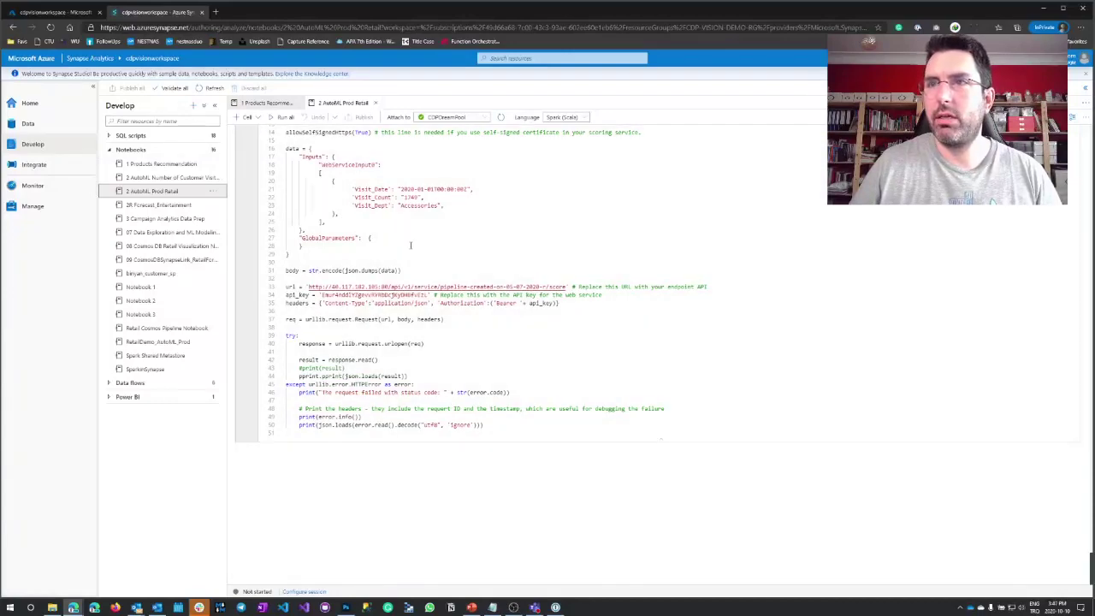
scroll(390, 348, up, 1)
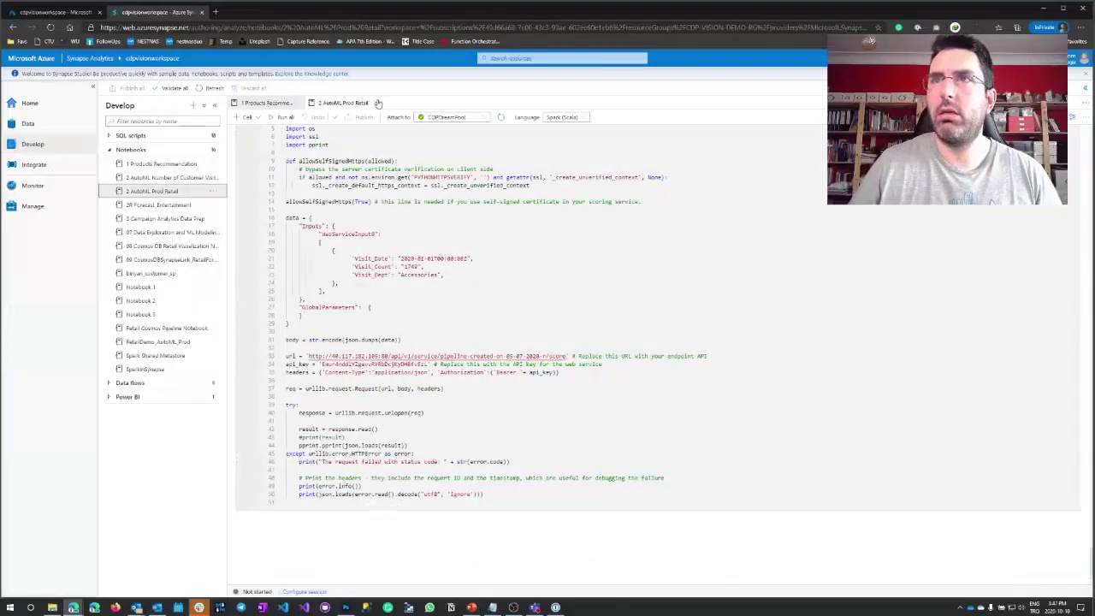
click(375, 103)
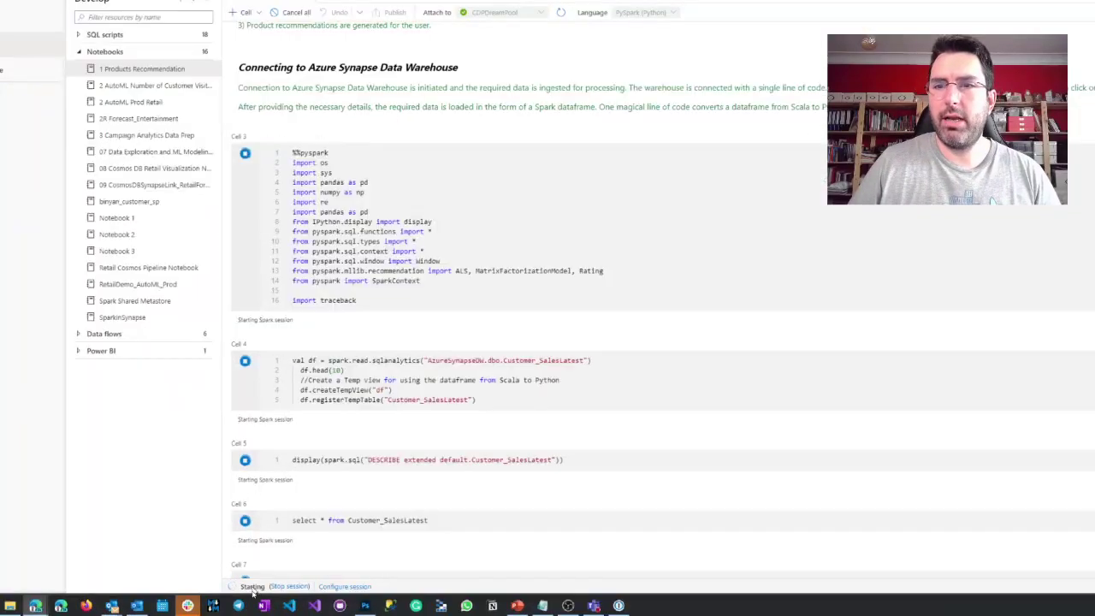
Step: Check the Products Recommendation notebook's session status, open the 1 Ingest data from SAP HANA data flow and inspect its Last5YearsData alter row settings
mouse_move(247, 594)
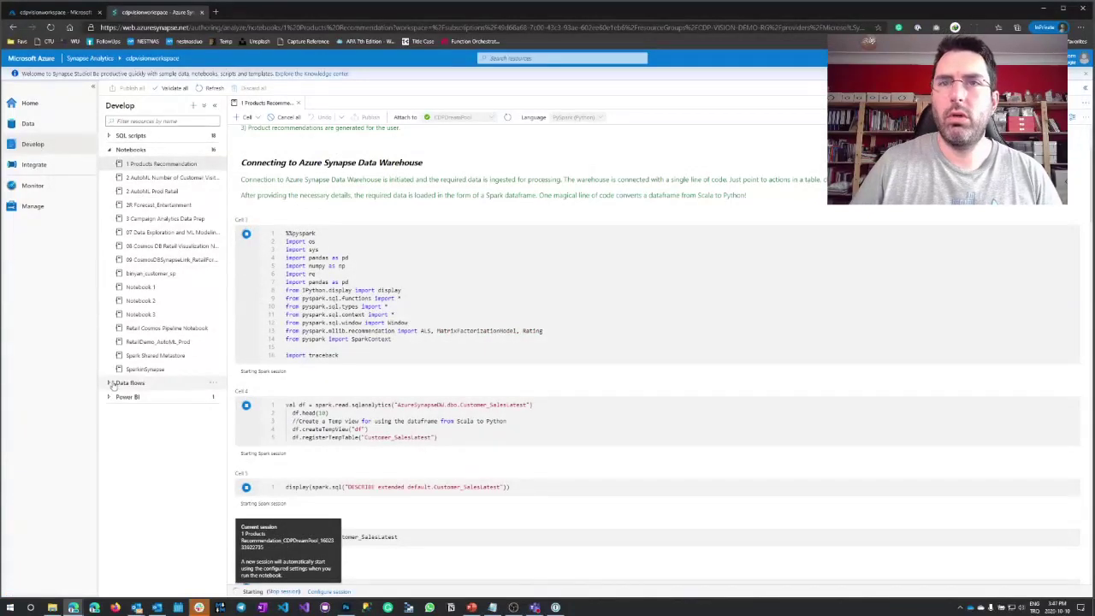
click(110, 383)
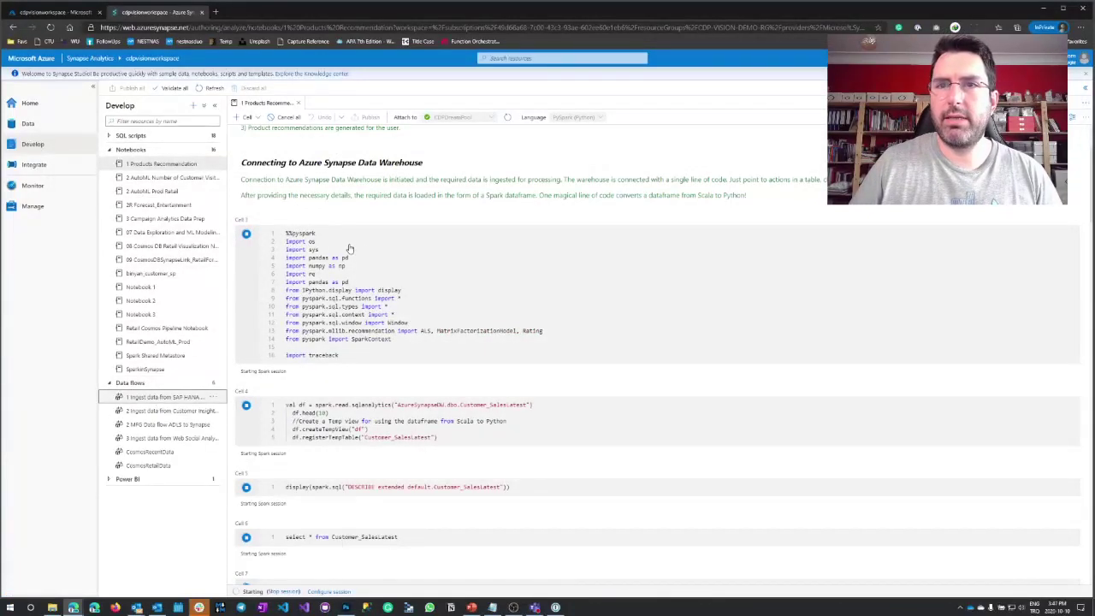
click(188, 397)
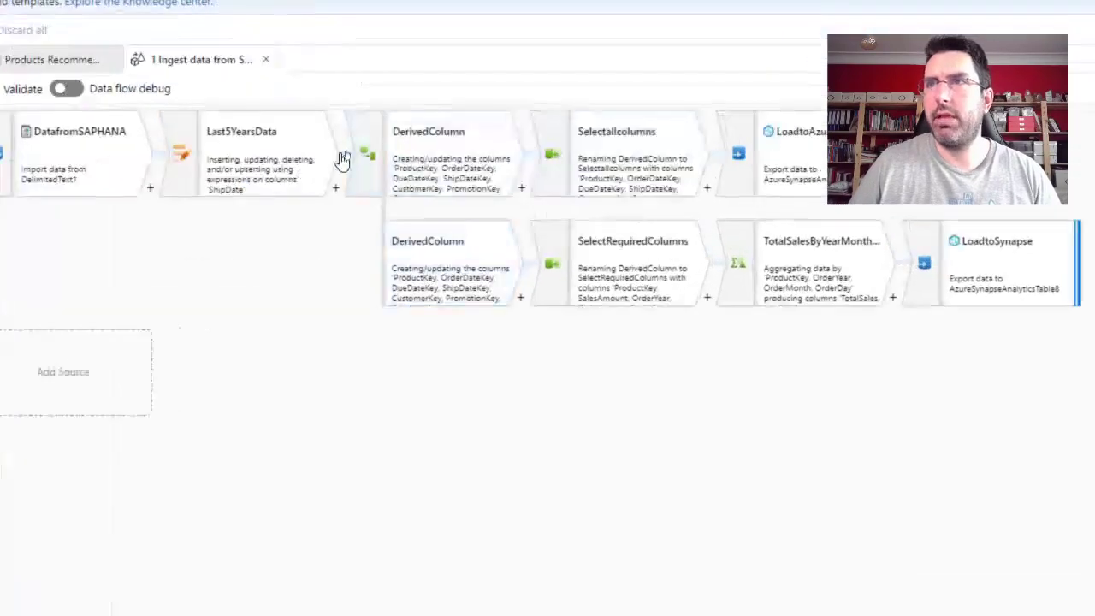
click(320, 154)
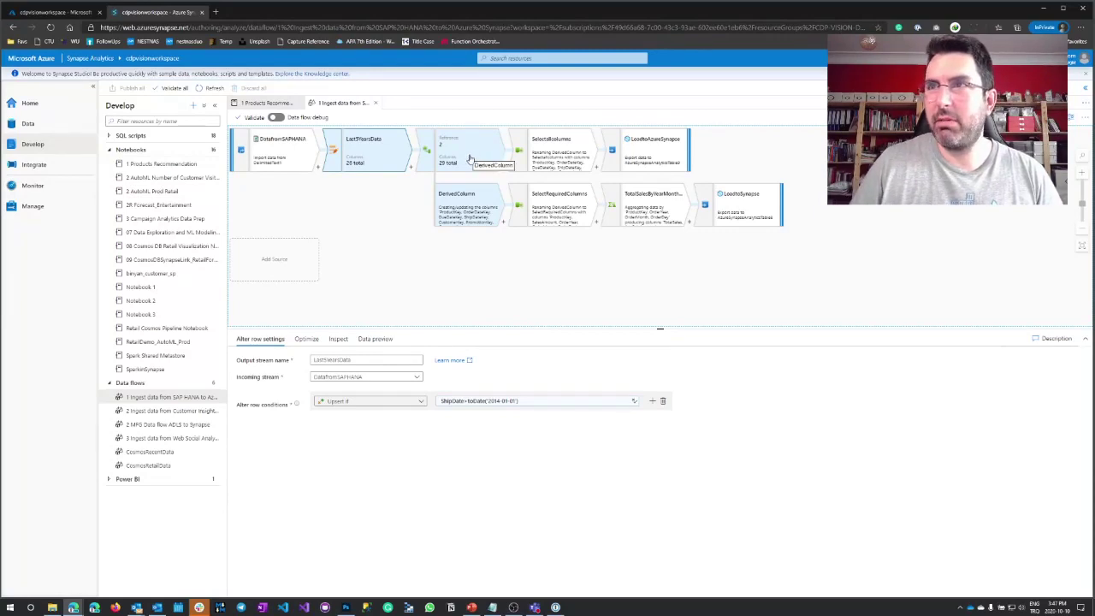
Step: Close the SAP HANA data flow and open the 1. CDP Vision Demo report from the Data & AI Demo workspace's Power BI reports
click(109, 480)
click(112, 495)
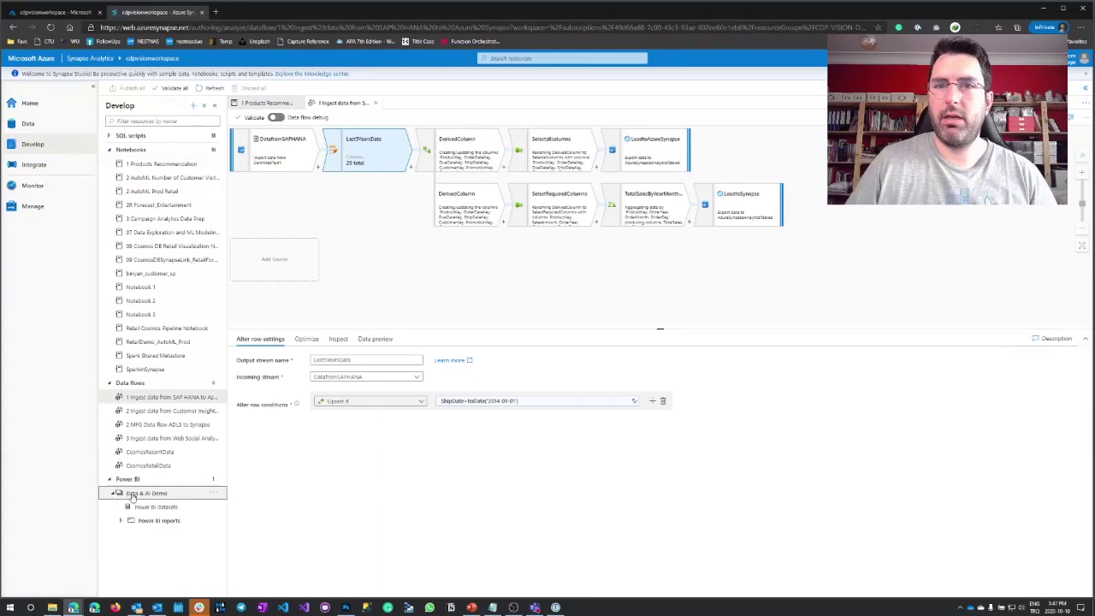
click(120, 520)
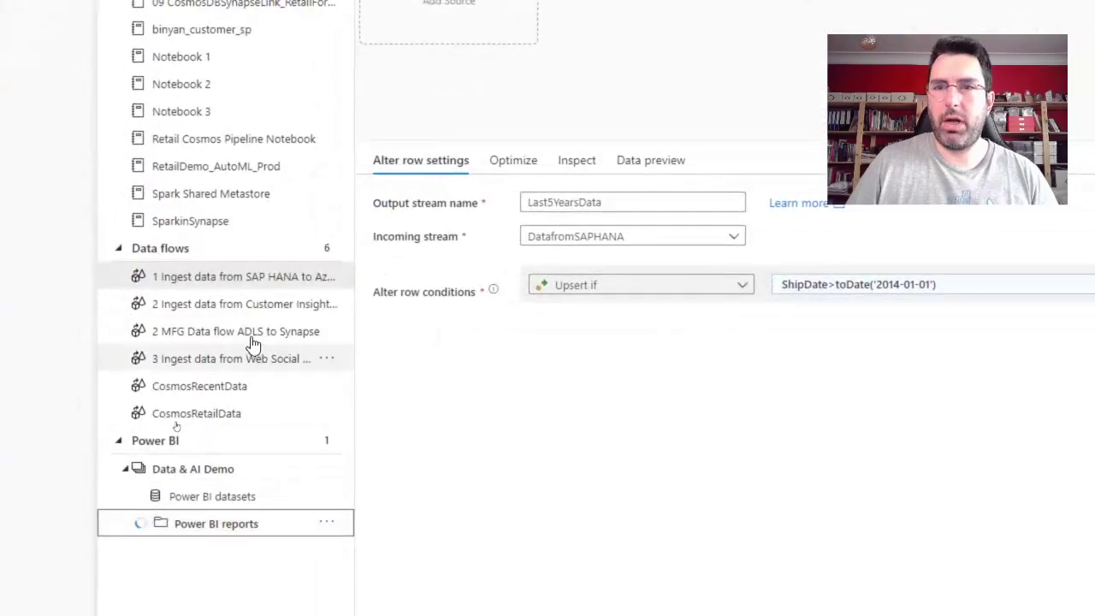
scroll(252, 325, down, 5)
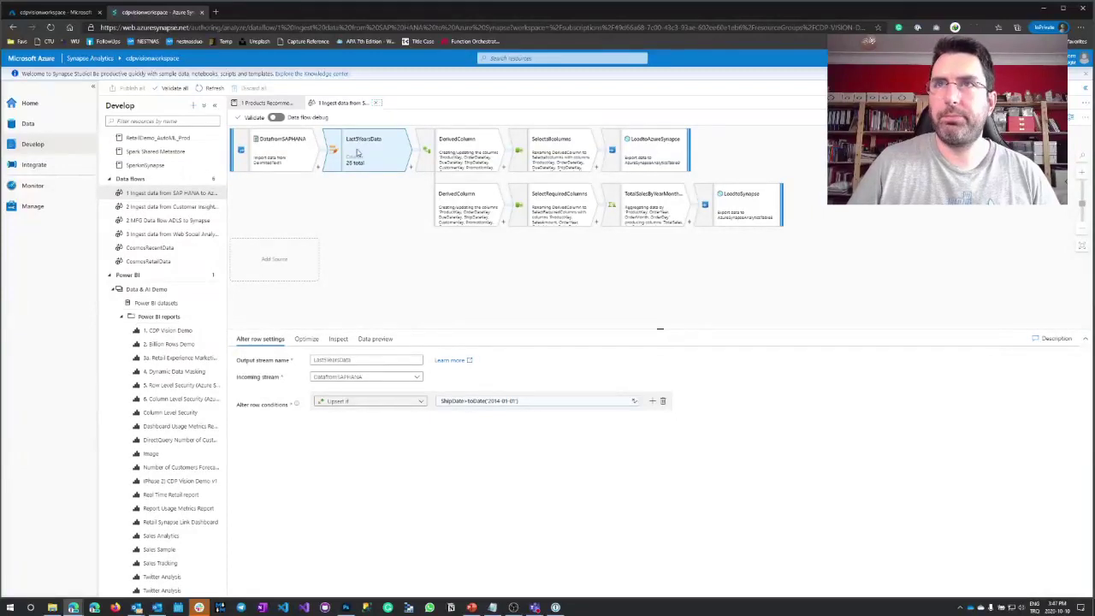
click(379, 103)
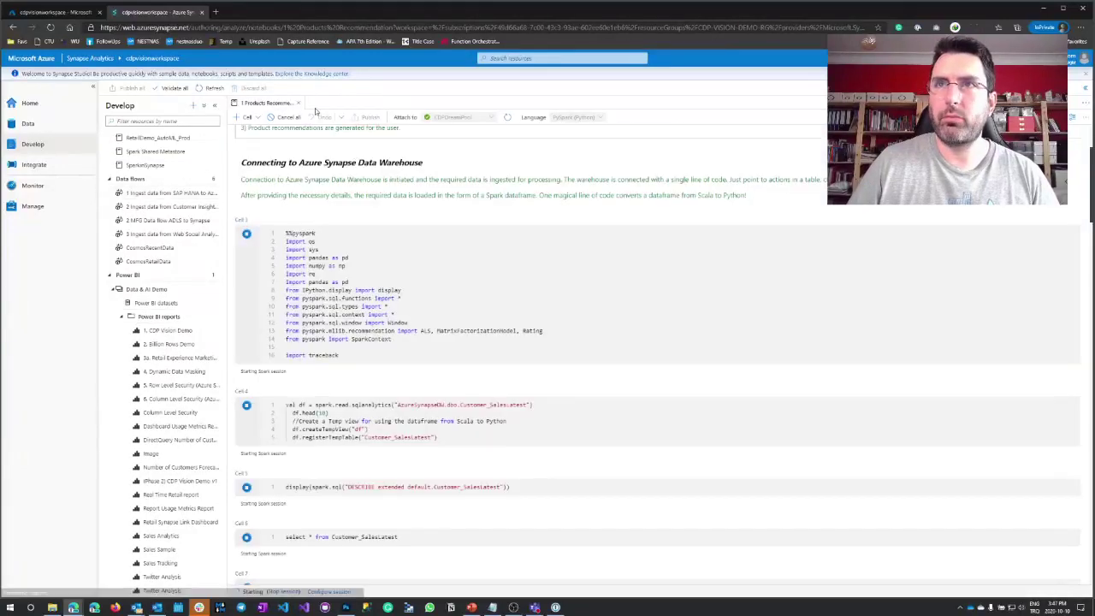
click(164, 331)
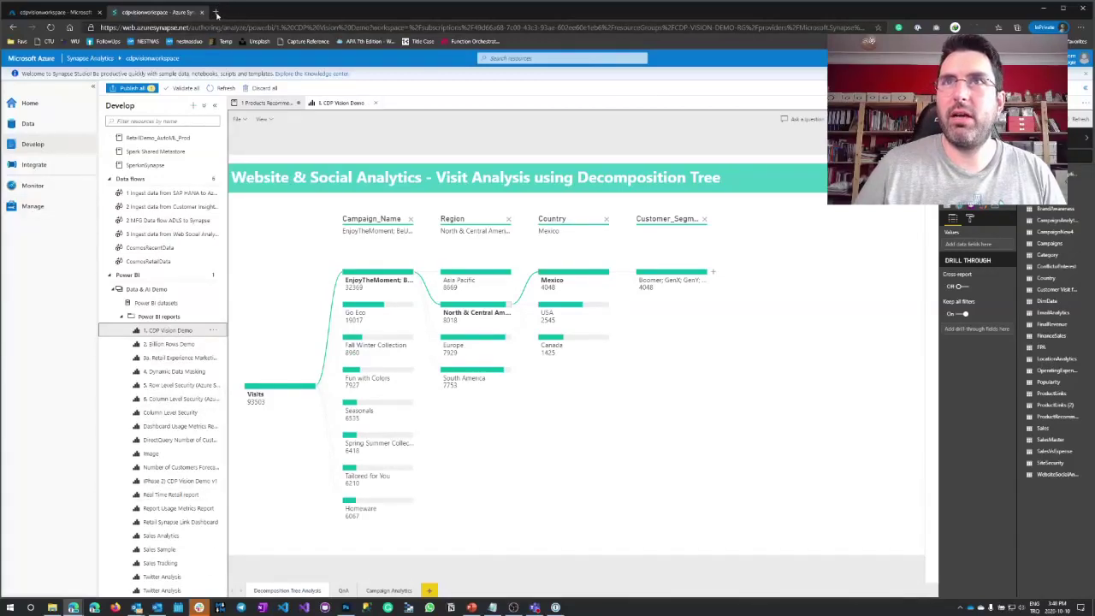
Step: Go to powerbi.com in a new browser tab and sign in to the Power BI service
click(217, 13)
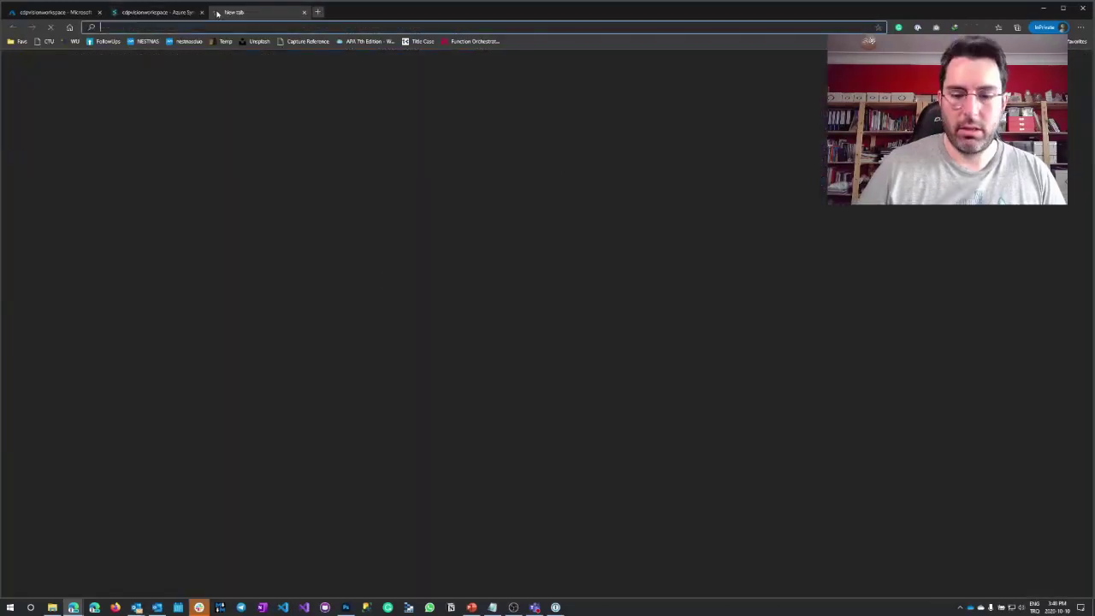
text(powerbi.com)
key(Return)
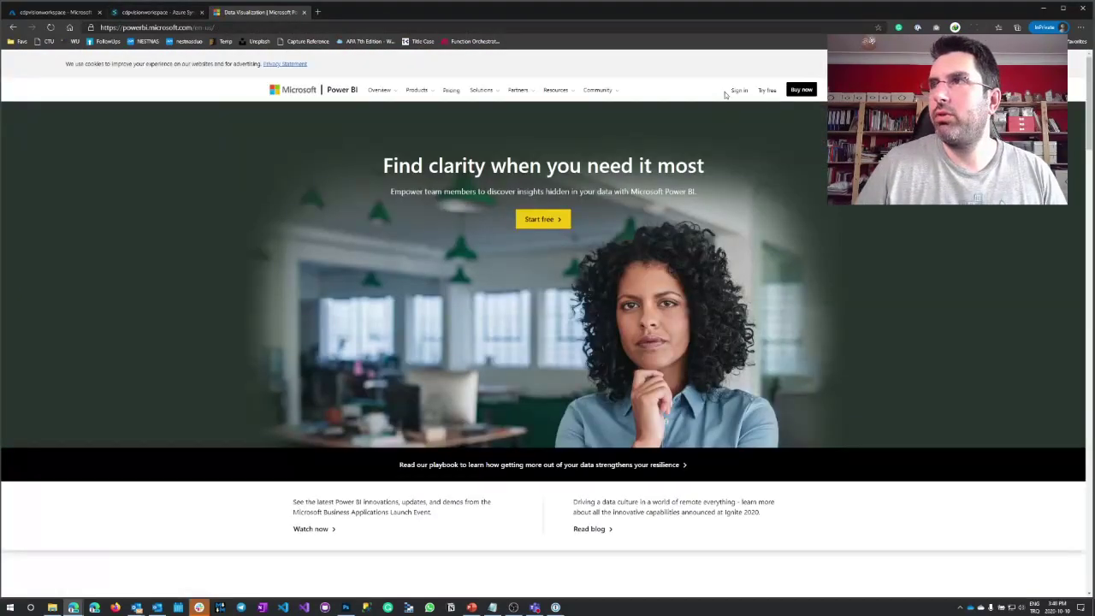
click(739, 91)
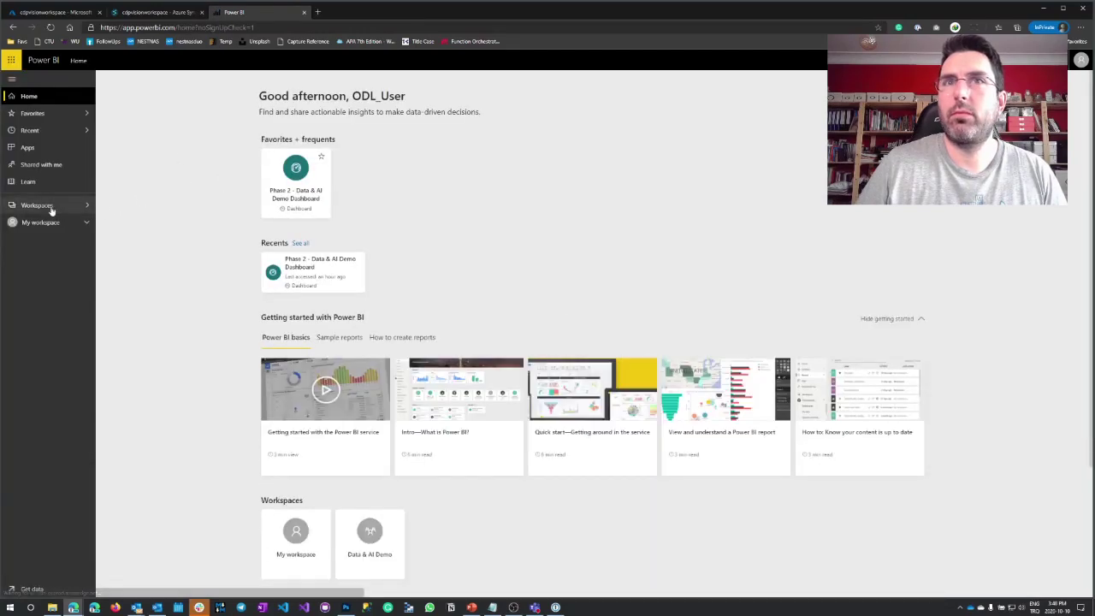
Step: Open the Data & AI Demo workspace's report list and view the 1. CDP Vision Demo report
click(51, 210)
click(142, 135)
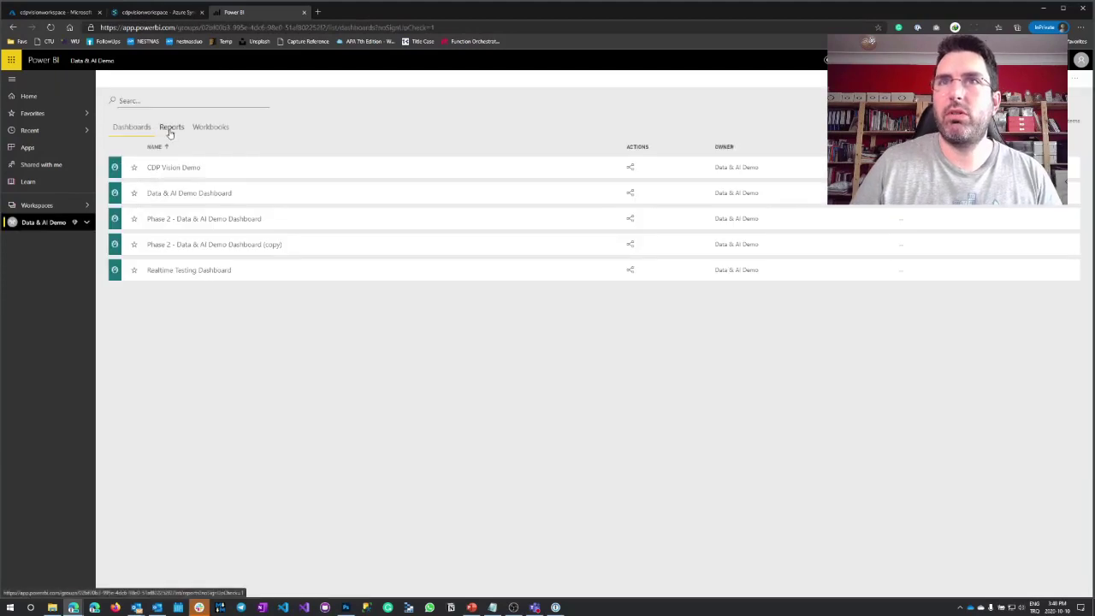
click(170, 128)
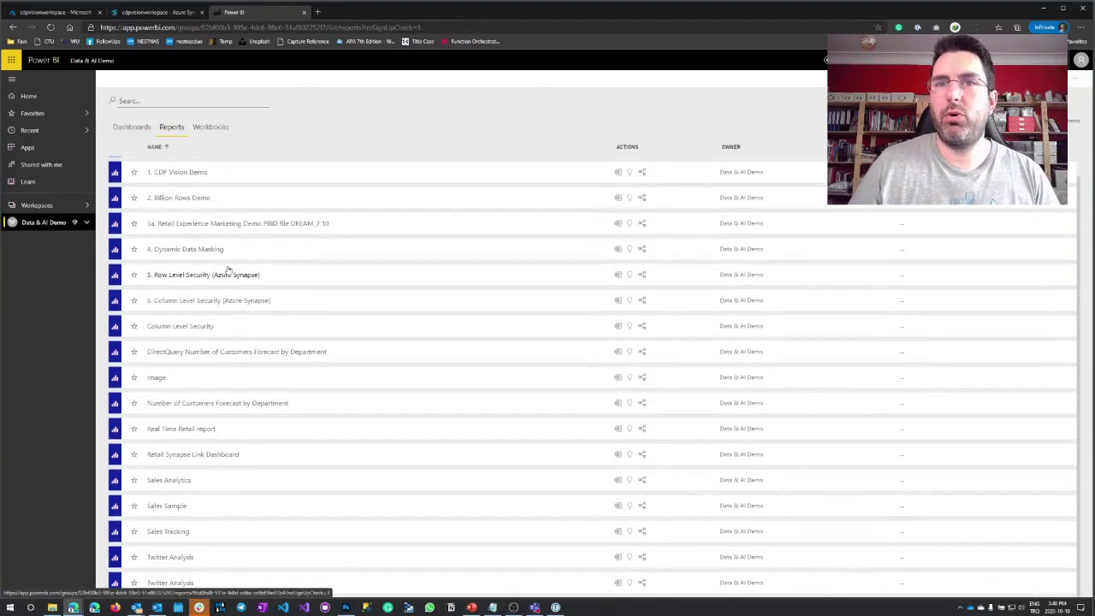
click(188, 193)
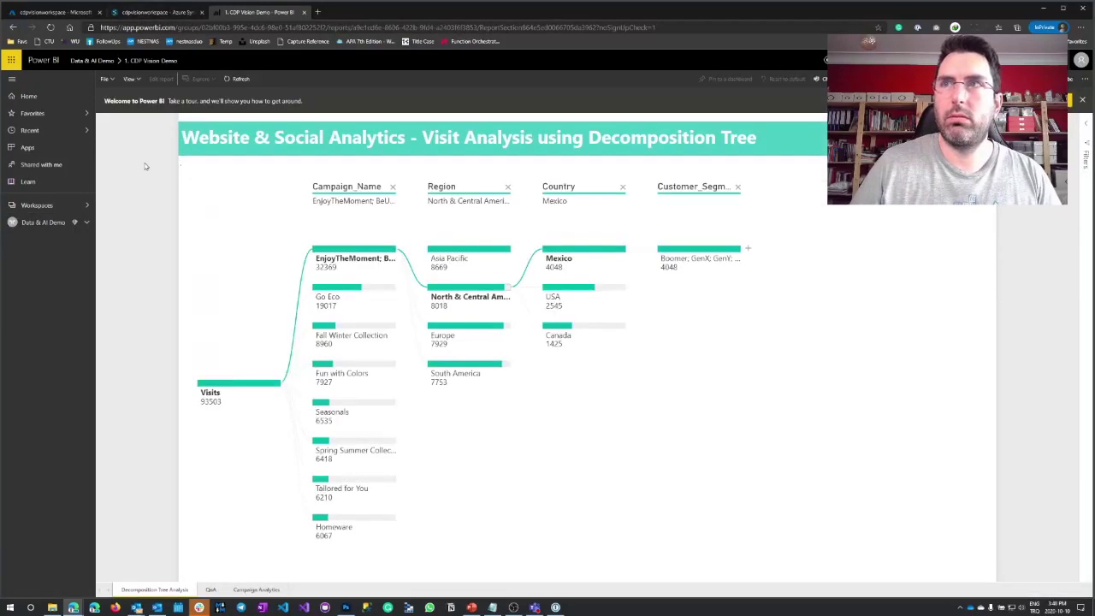
Step: Return to the Data & AI Demo workspace, review its reports and dashboards, and open the CDP Vision Demo dashboard
click(51, 206)
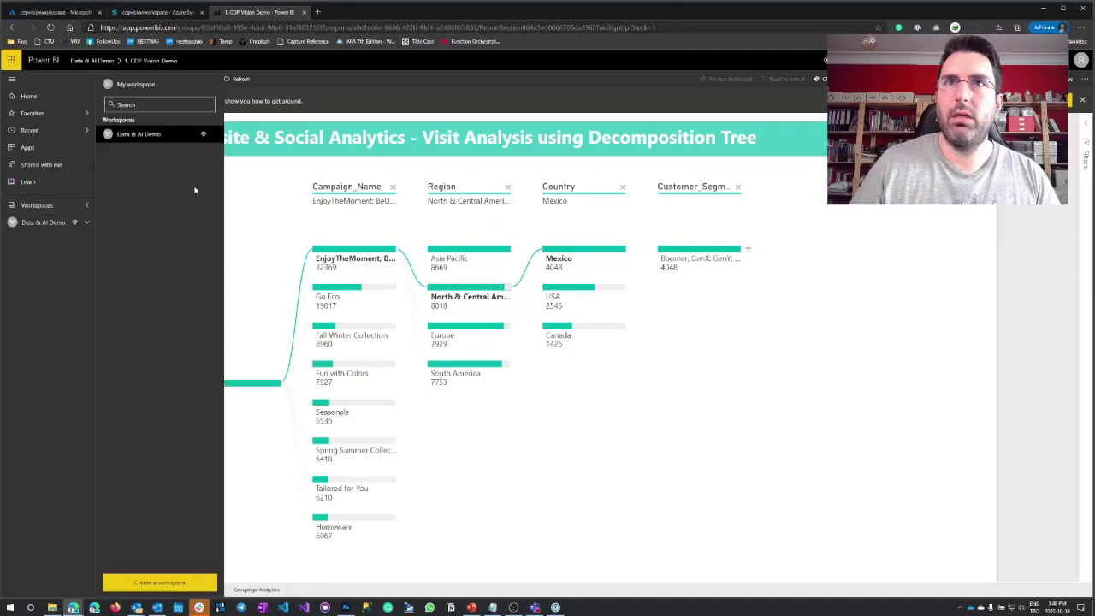
click(154, 133)
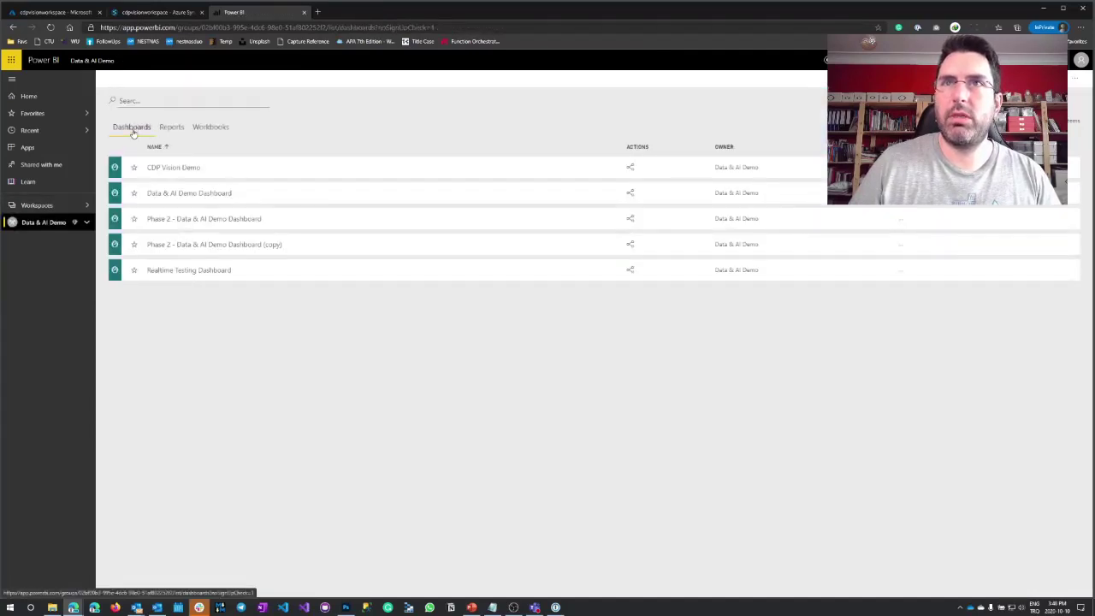
click(171, 128)
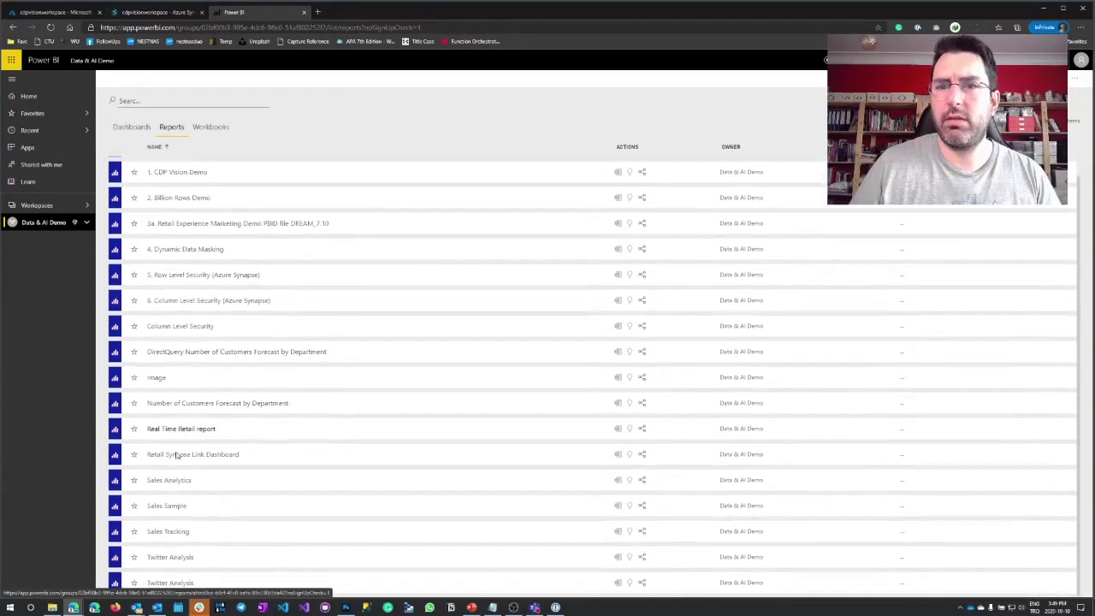
click(134, 132)
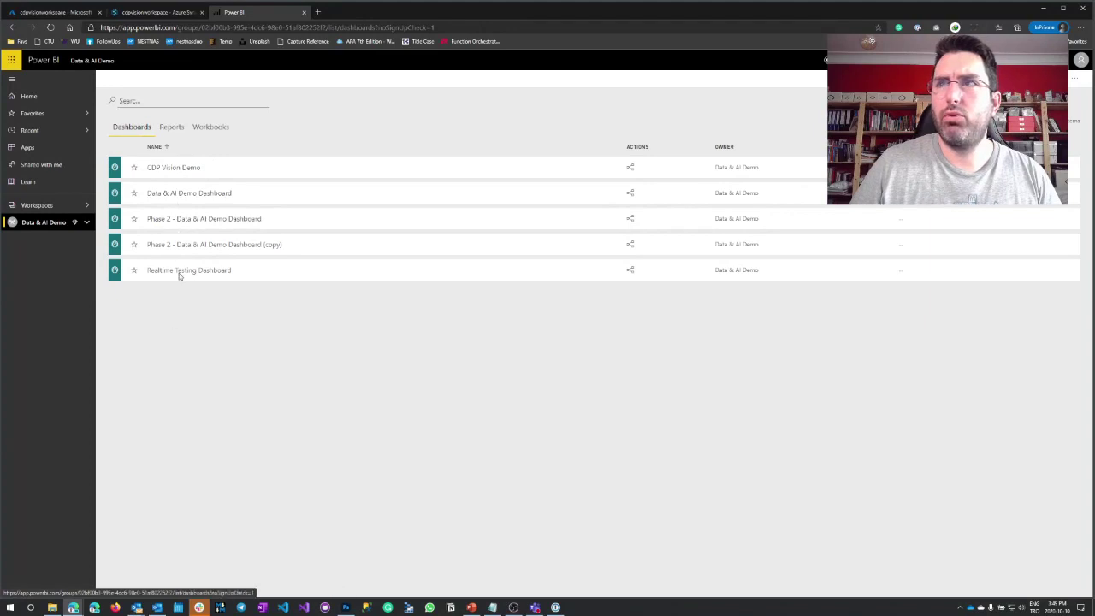
click(214, 169)
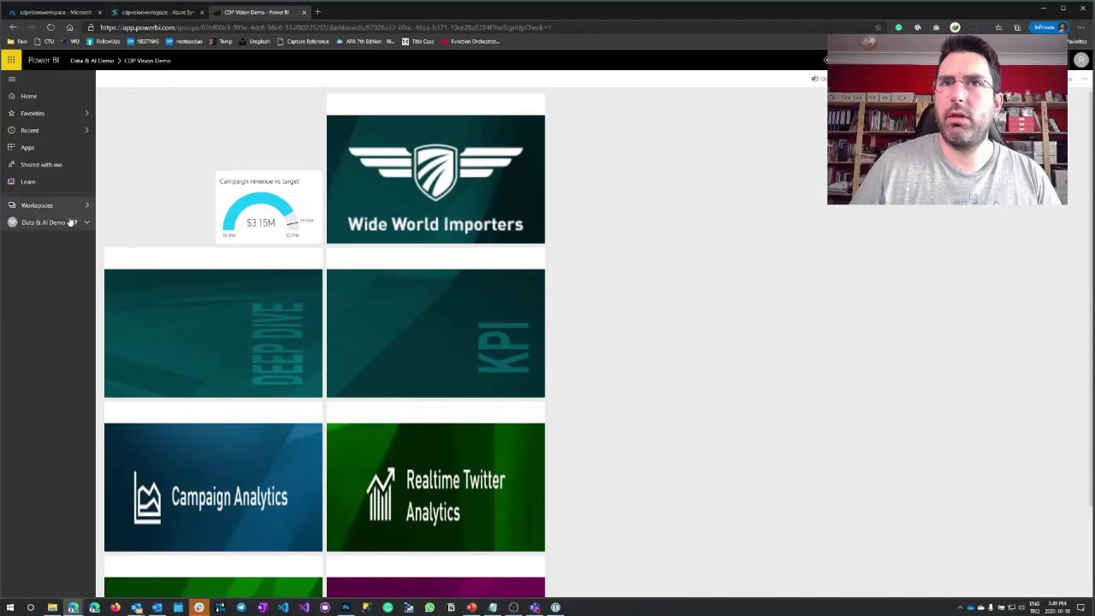
Step: Open the Data & AI Demo Dashboard, accept the ArcGIS Maps for Power BI terms and examine the KPI and deep dive tiles
click(71, 222)
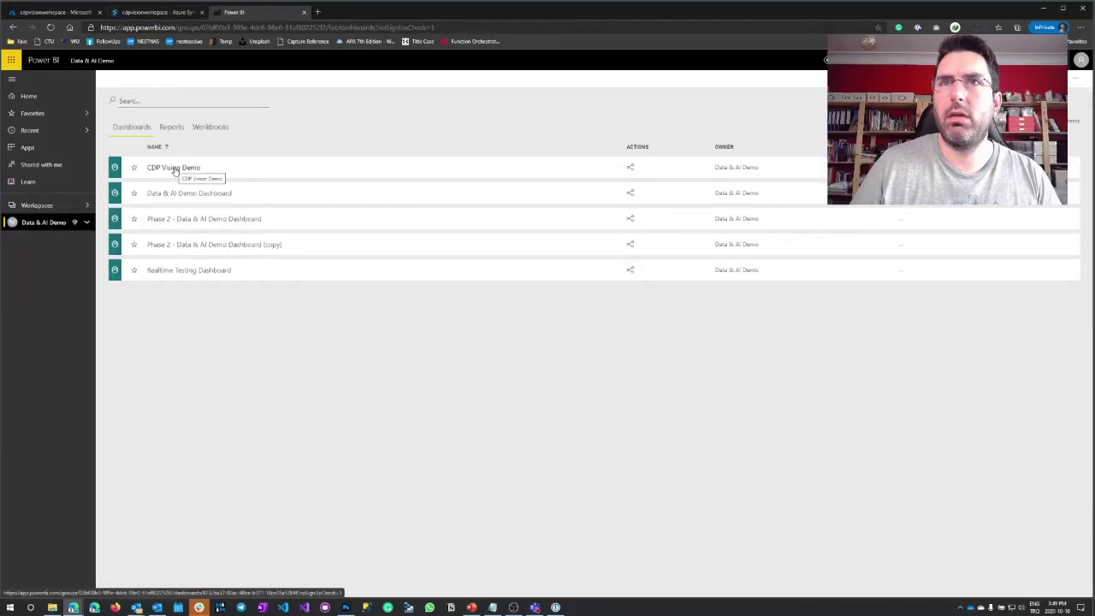
click(177, 193)
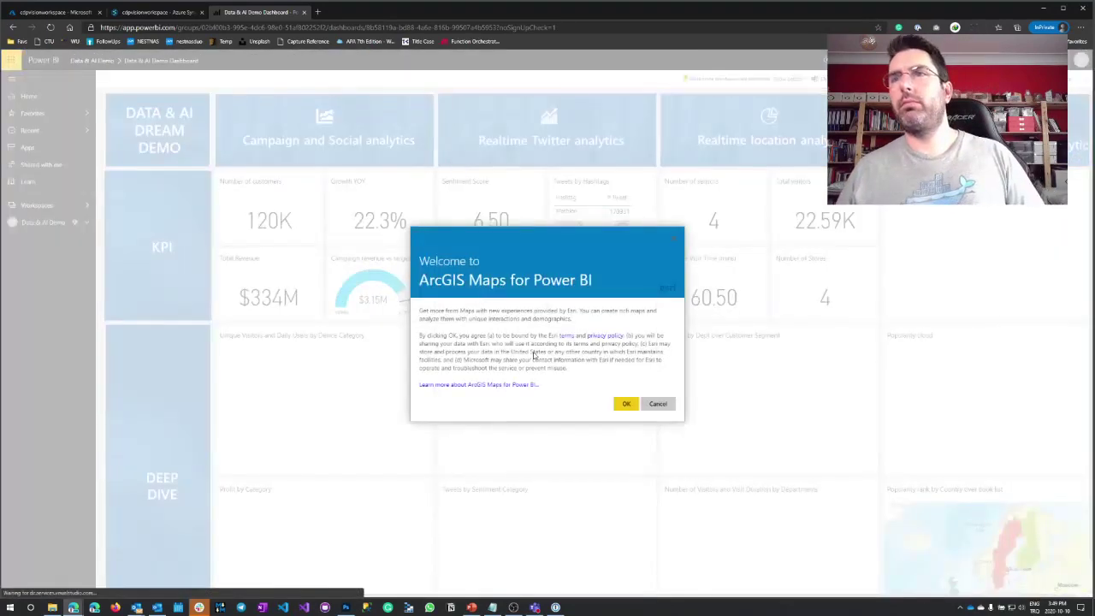
click(626, 404)
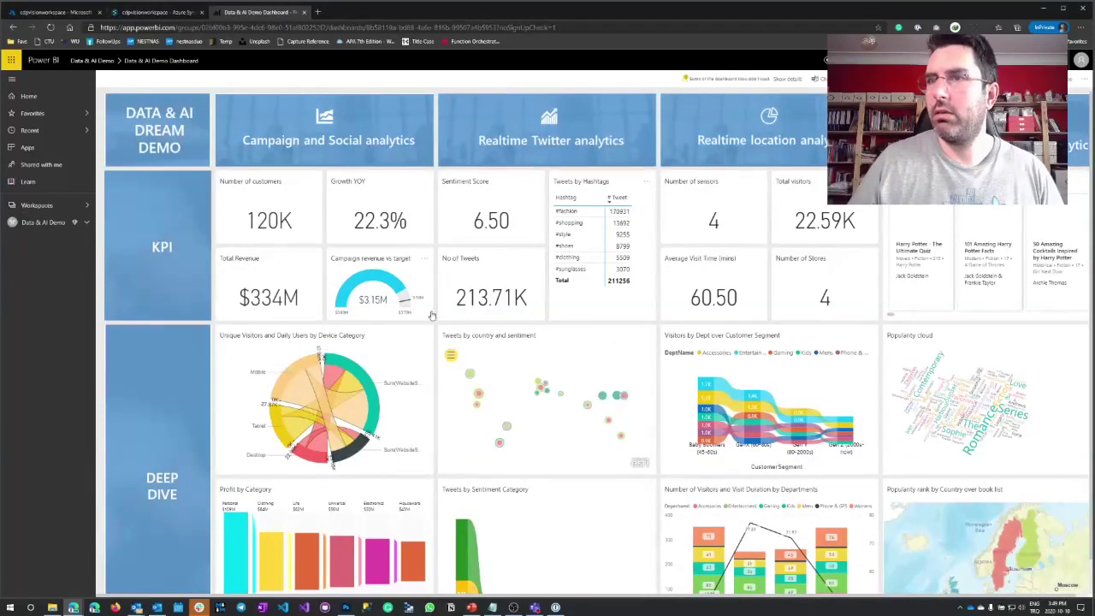
scroll(101, 329, down, 1)
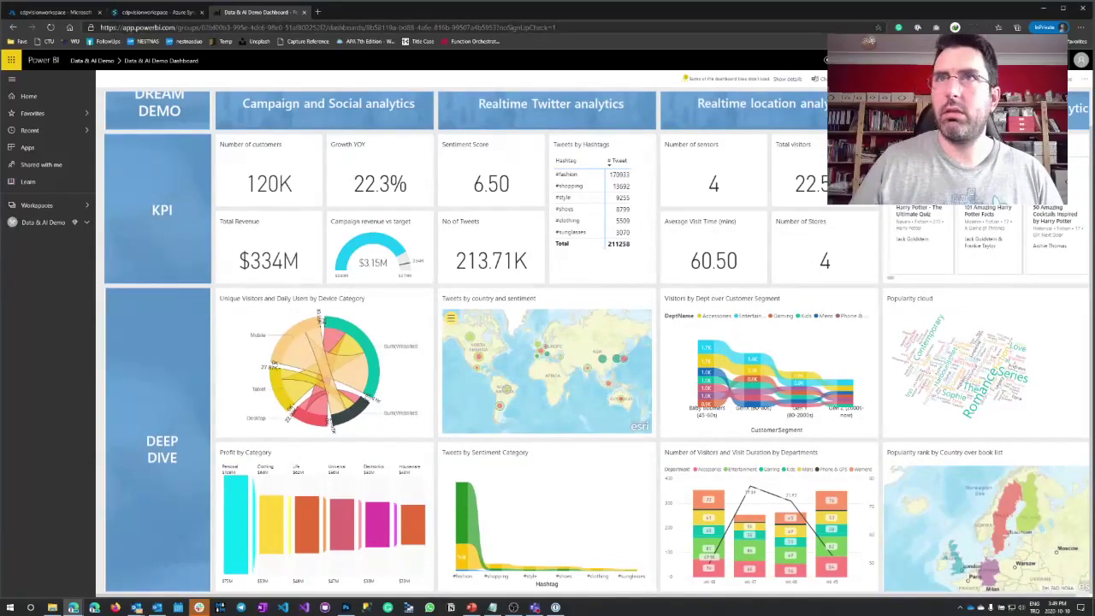
Step: Close the Power BI service, collapse the Data & AI Demo workspace in Synapse Studio and list the integration pipelines
click(307, 13)
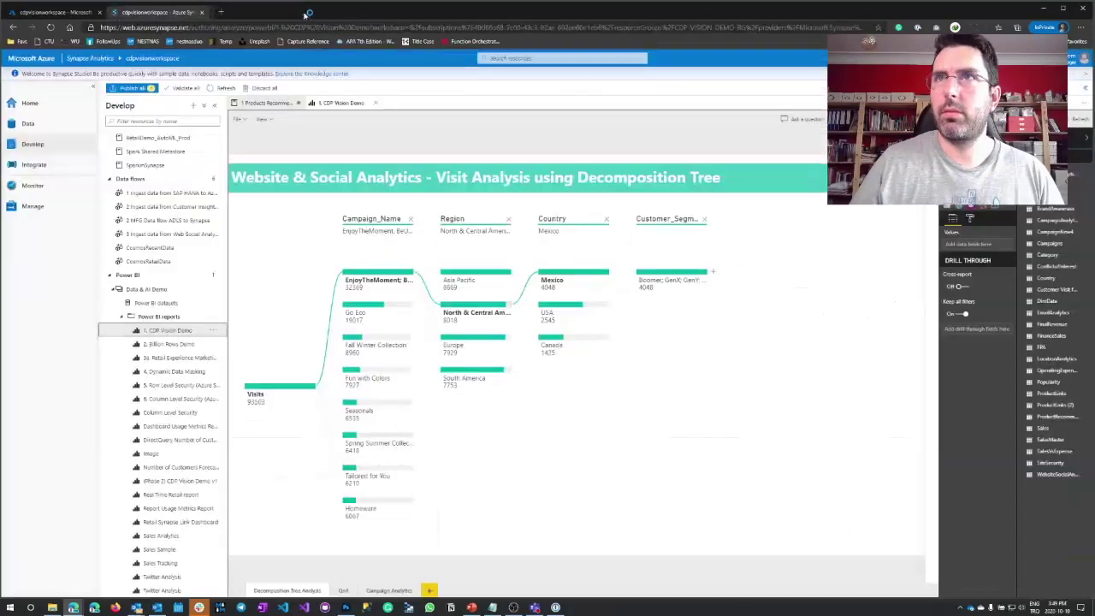
click(120, 316)
click(114, 289)
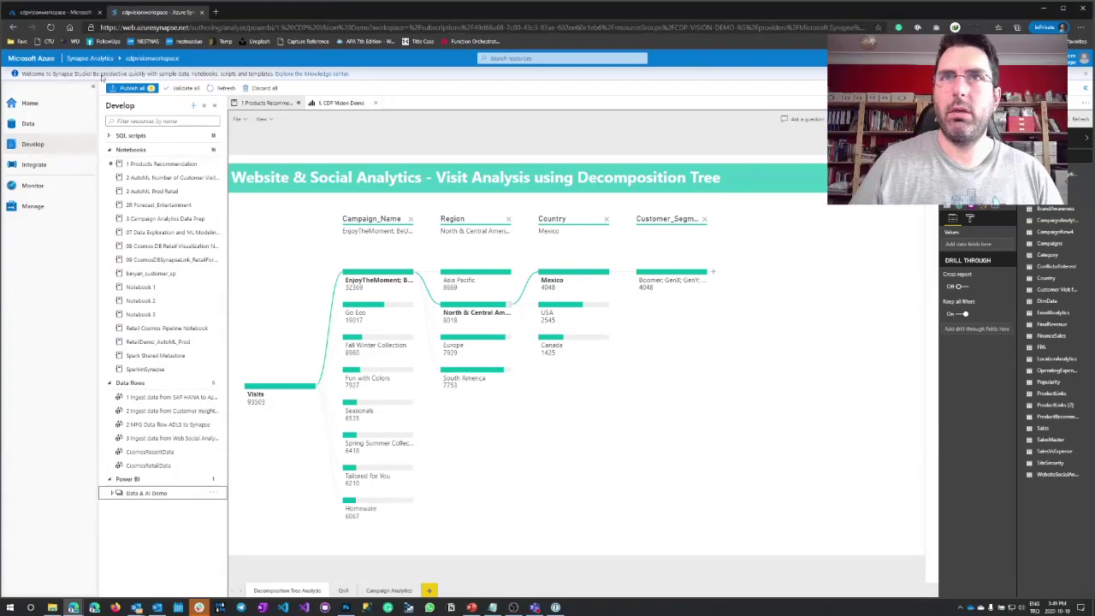
click(43, 166)
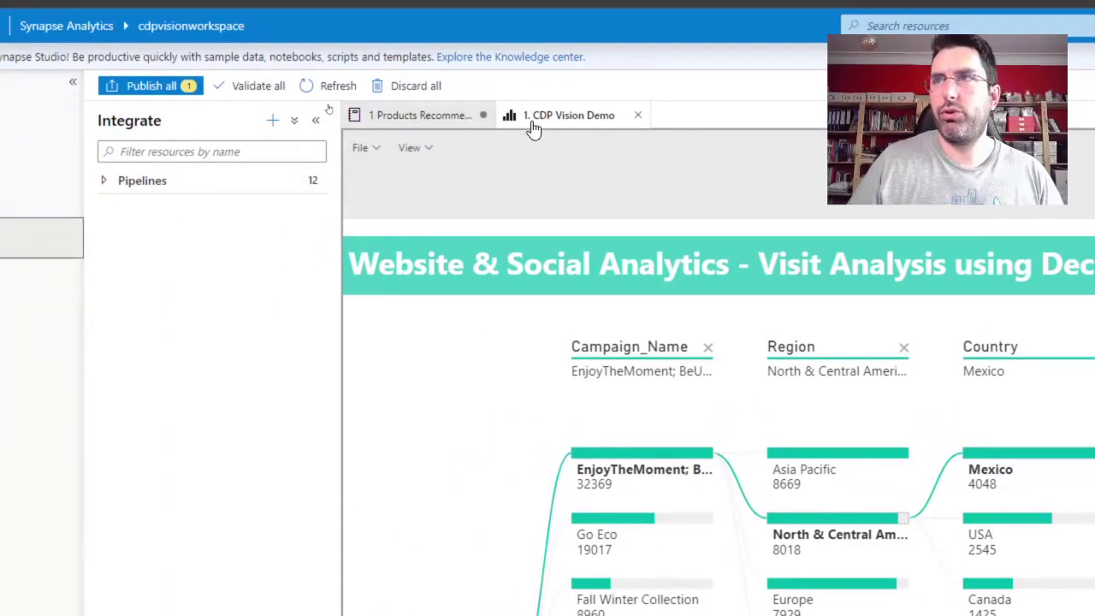
click(160, 182)
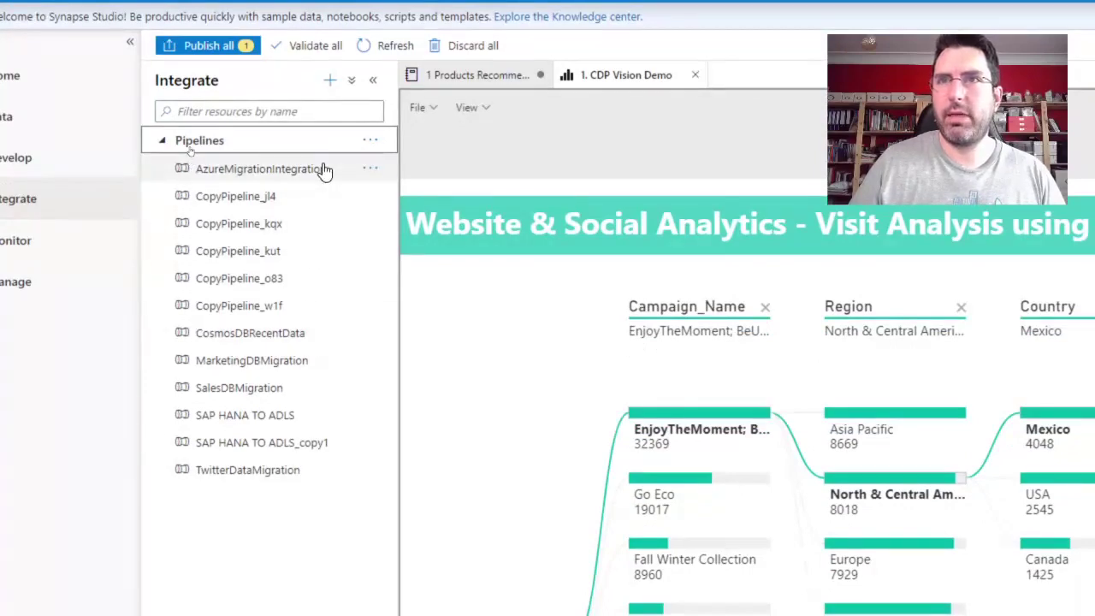
Step: Open the AzureMigrationIntegration pipeline and view the invoked-pipeline settings of its Execute Market DB Migration activity
click(302, 171)
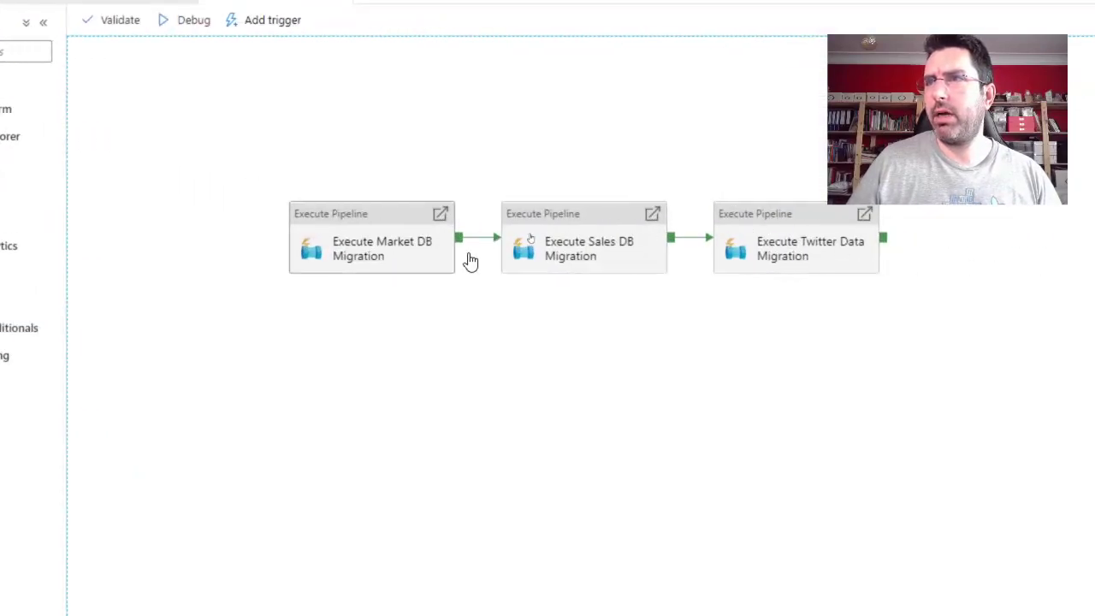
click(338, 255)
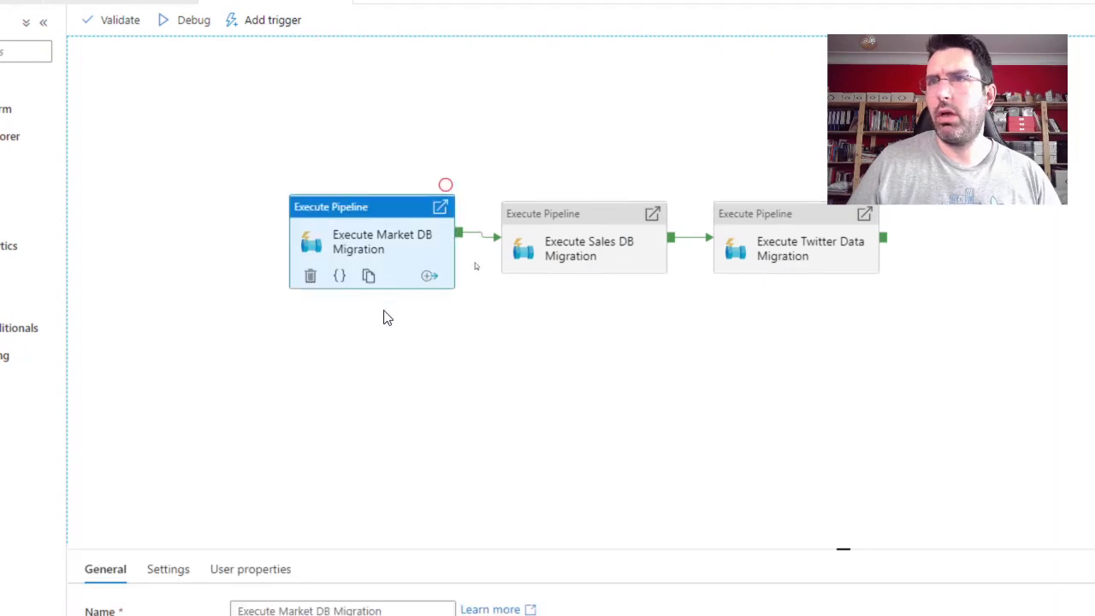
click(168, 569)
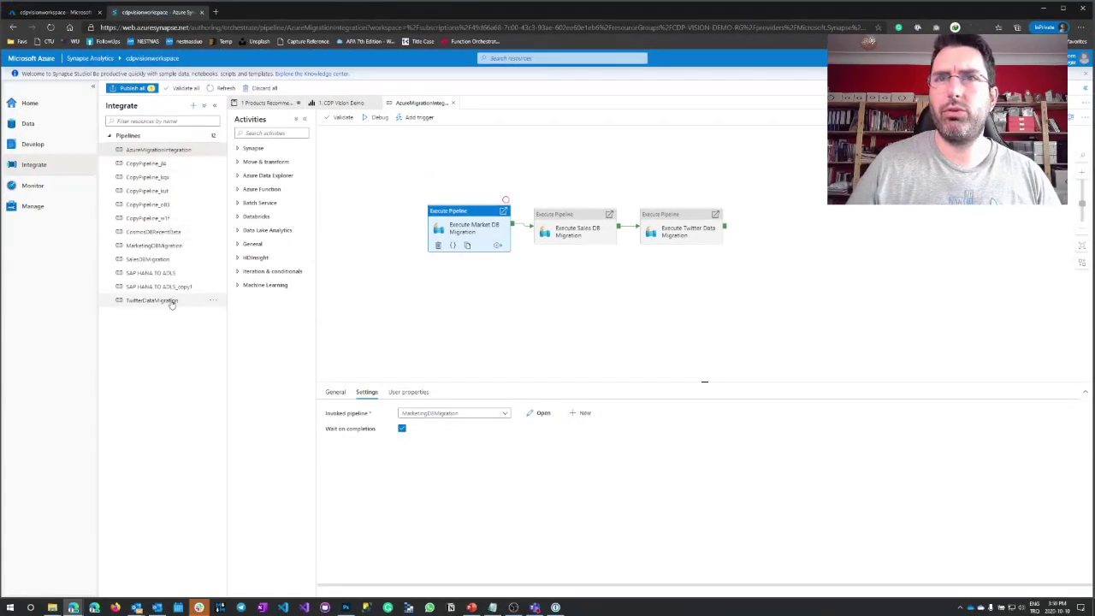
Step: Open the MarketingDBMigration pipeline and view its Lookup activity, plus the source and sink of Move data to ADLS Gen2 Stage
click(162, 245)
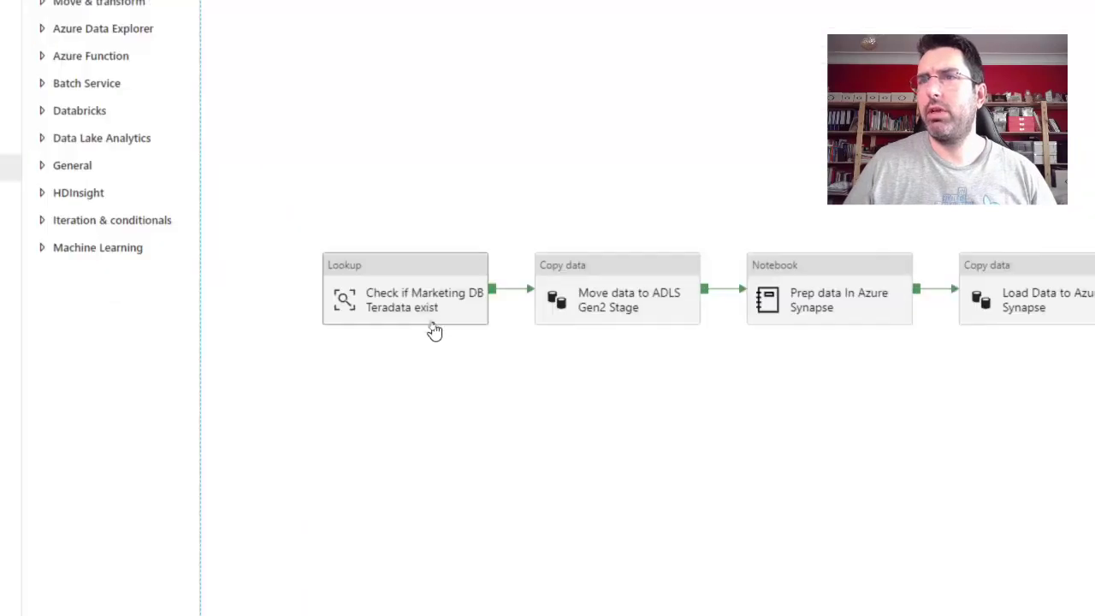
click(435, 312)
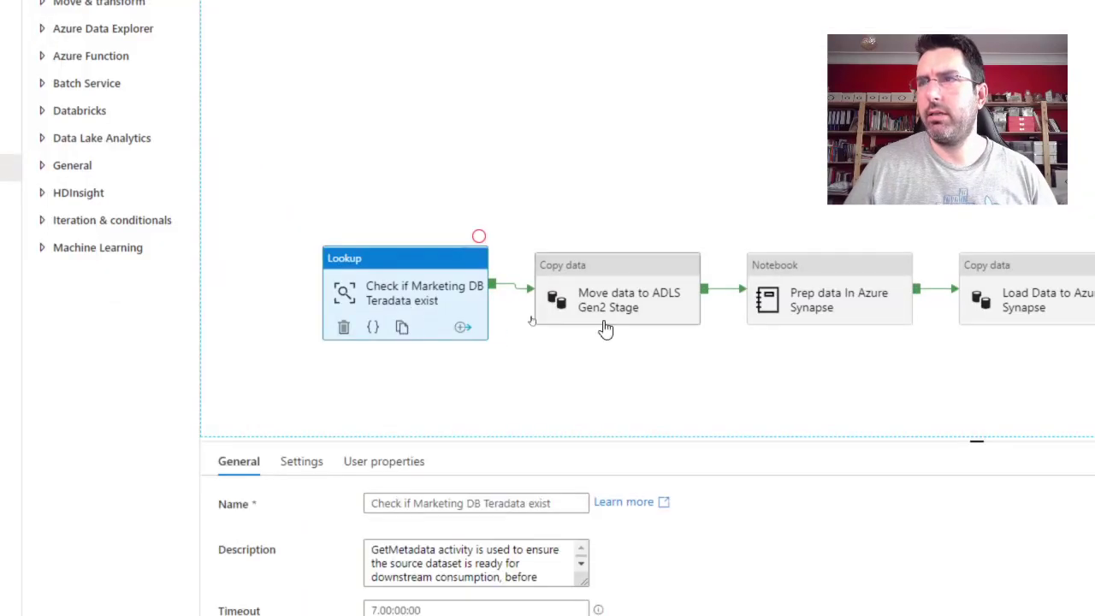
click(640, 305)
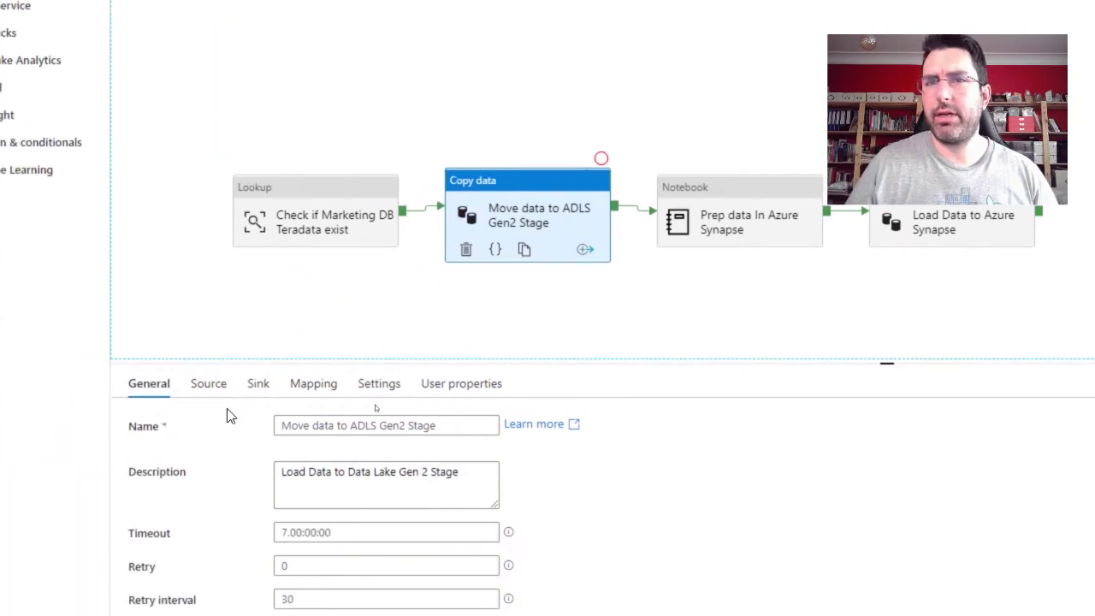
click(123, 384)
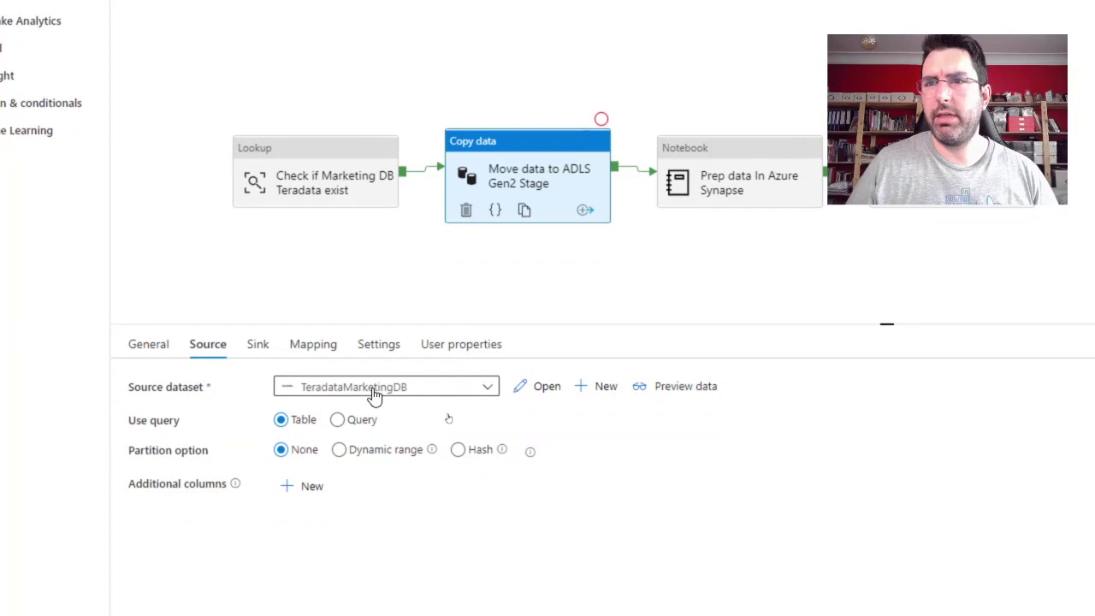
click(259, 349)
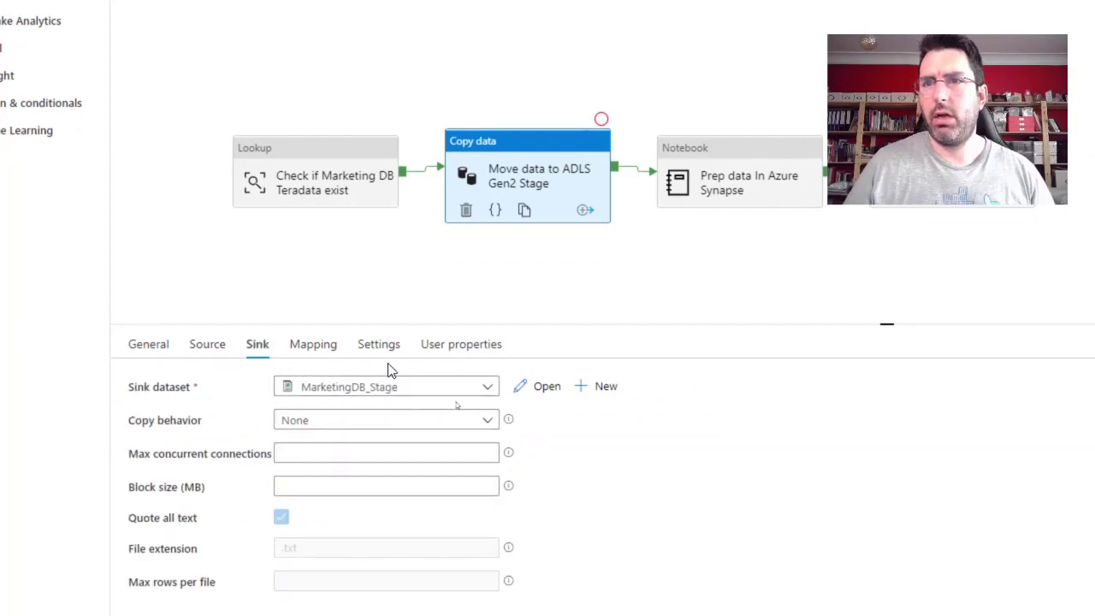
Step: Look through the available sink datasets, open the MarketingDB_Stage dataset to view its connection settings, and close it again
click(389, 392)
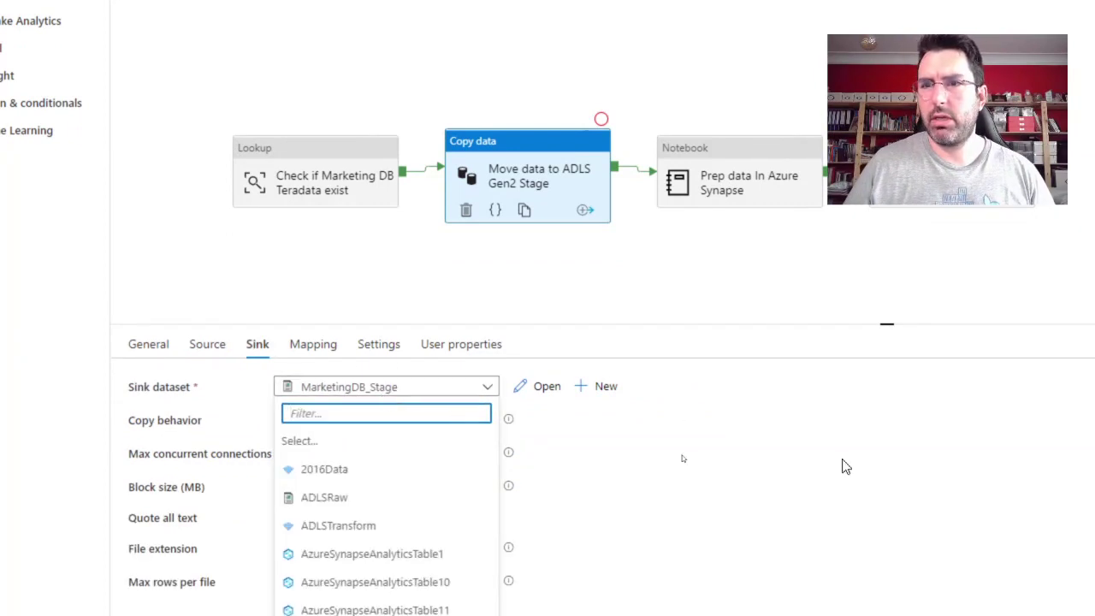
click(843, 471)
click(535, 386)
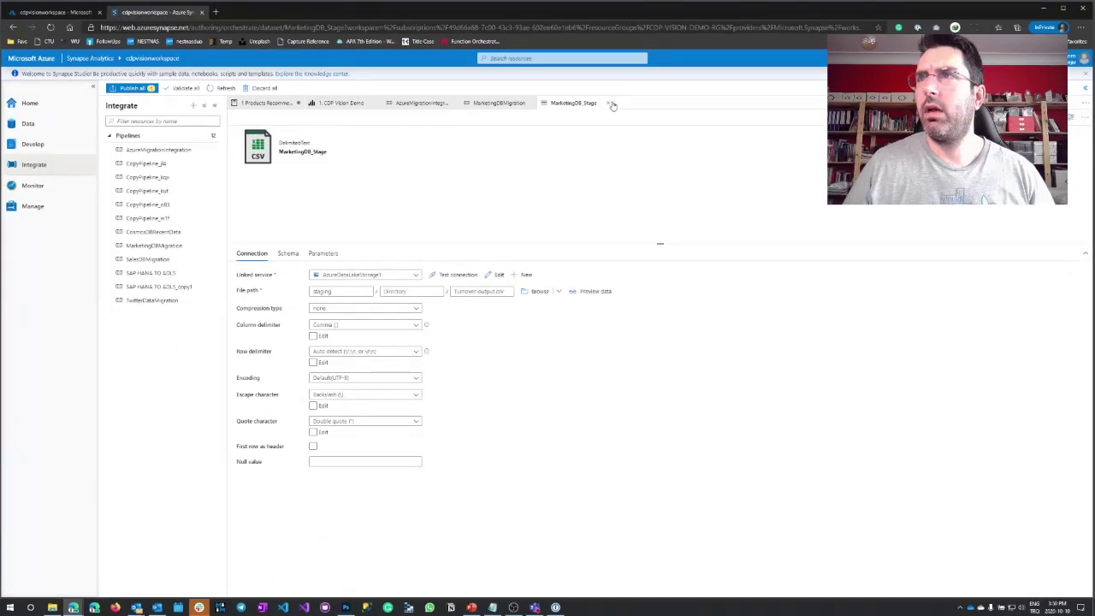
click(611, 104)
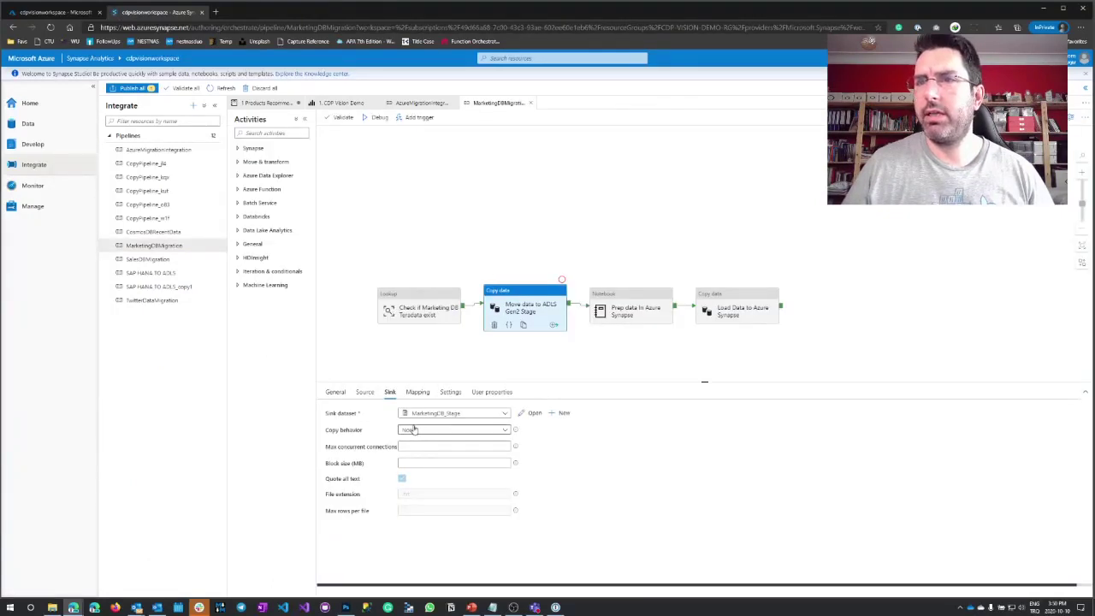
Step: Return to the source of Move data to ADLS Gen2 Stage, look through the available datasets and open TeradataMarketingDB
click(364, 391)
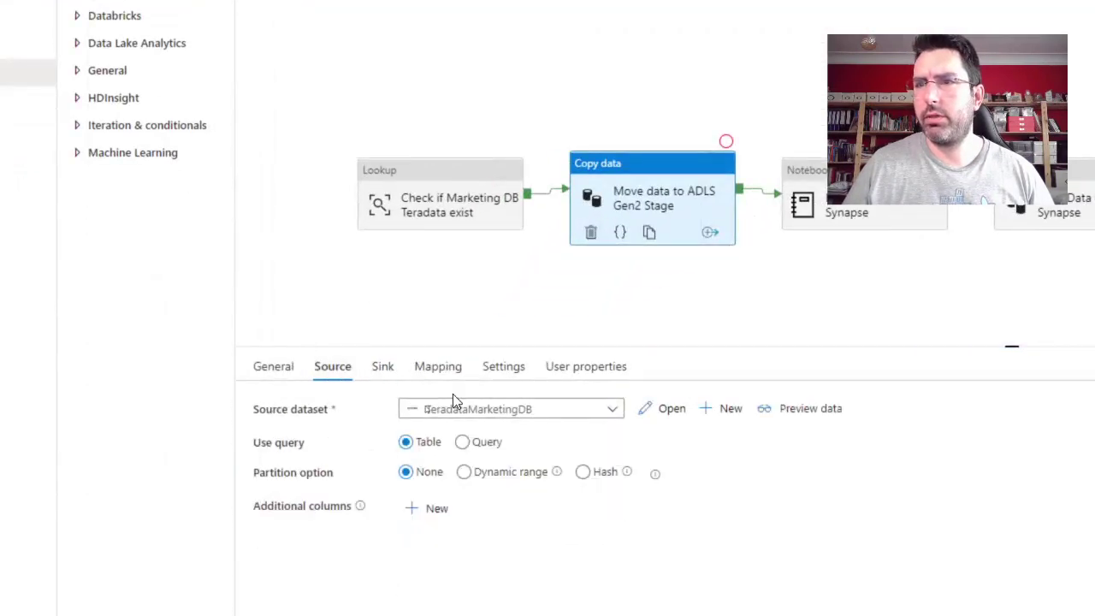
click(558, 412)
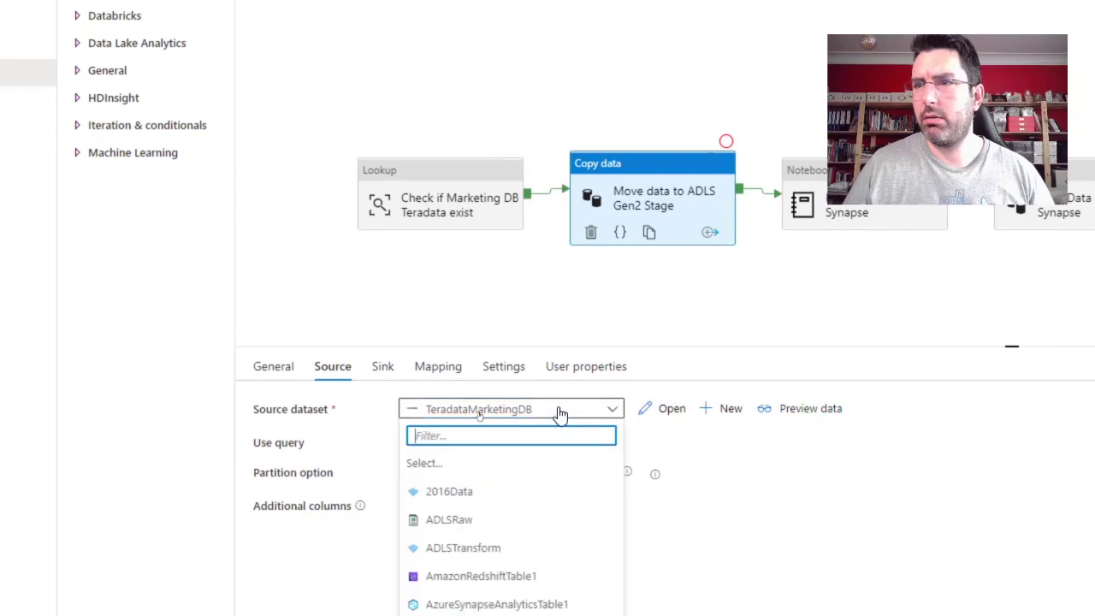
click(689, 453)
click(673, 390)
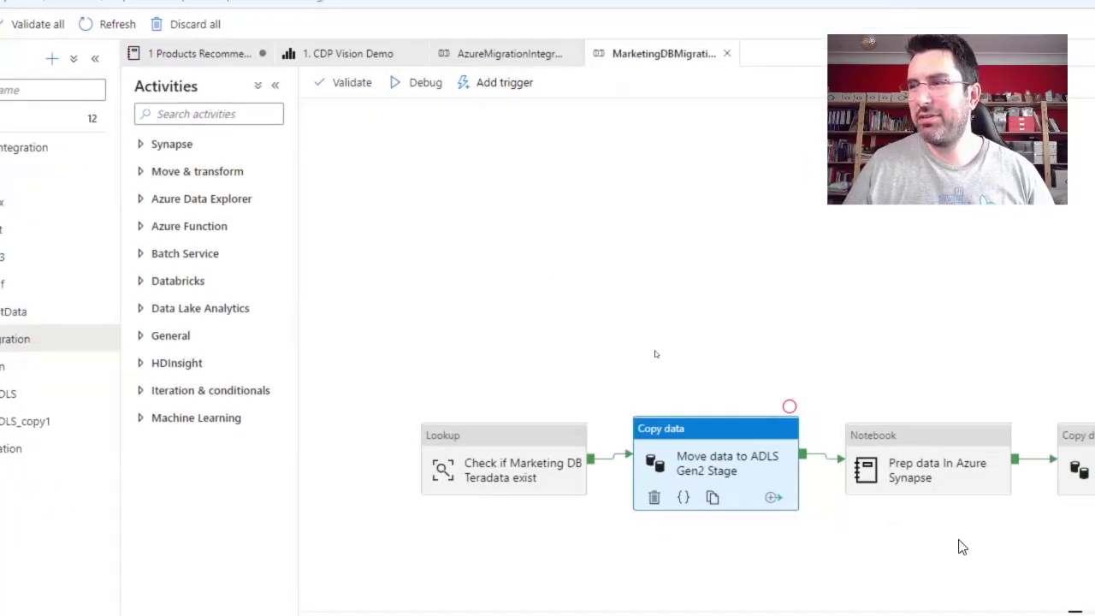
Step: Walk through the pipeline's Lookup, Copy data and Notebook activities, and view the notebook settings of Prep data In Azure Synapse
drag(1075, 615, 941, 514)
drag(788, 424, 817, 396)
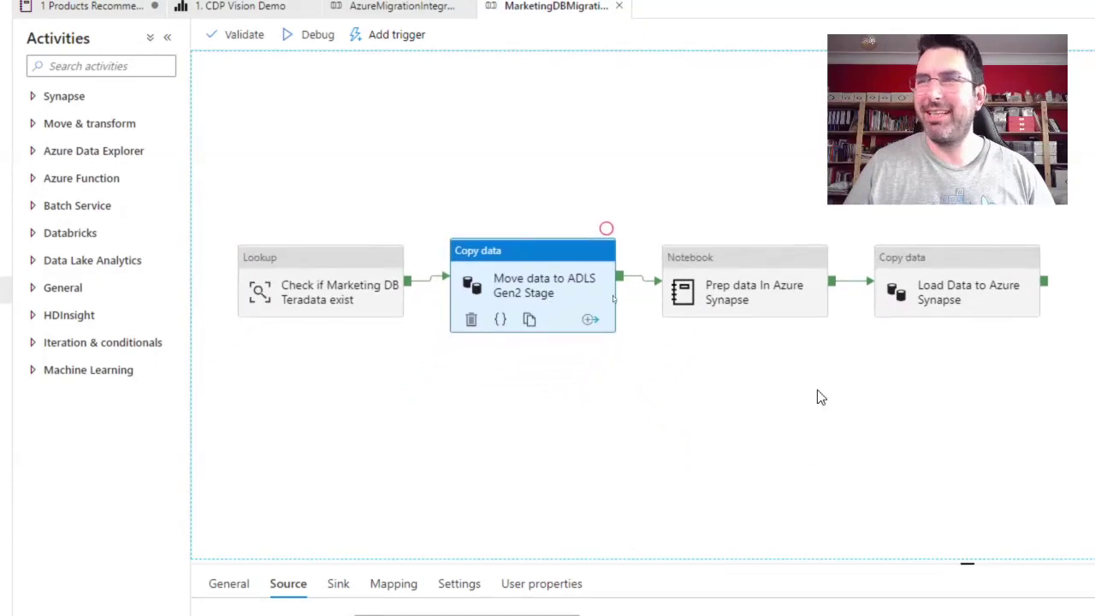
click(729, 294)
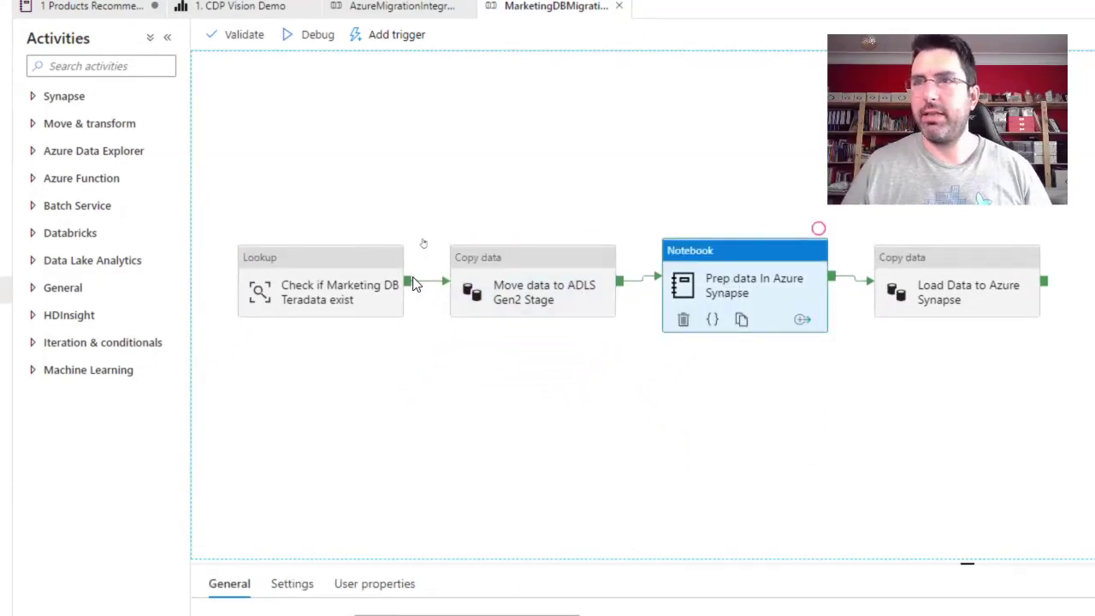
click(364, 293)
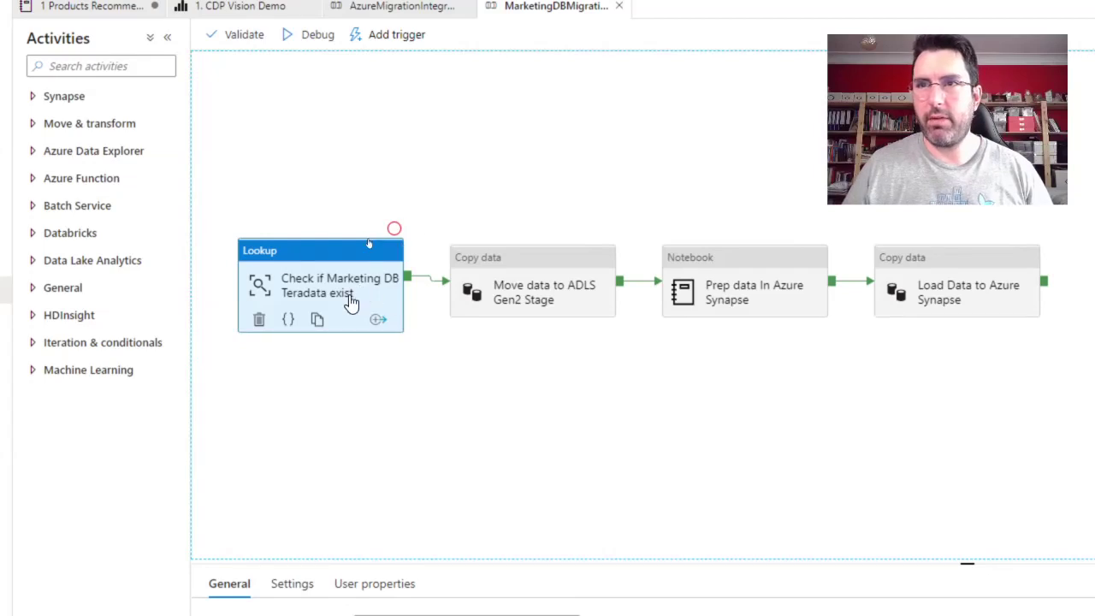
click(516, 292)
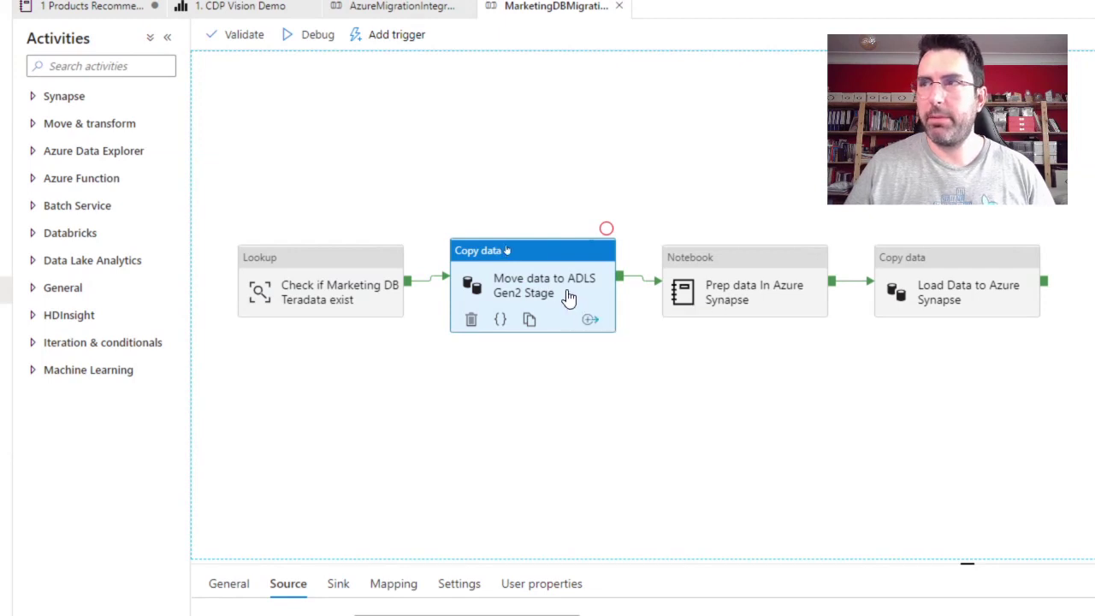
click(730, 292)
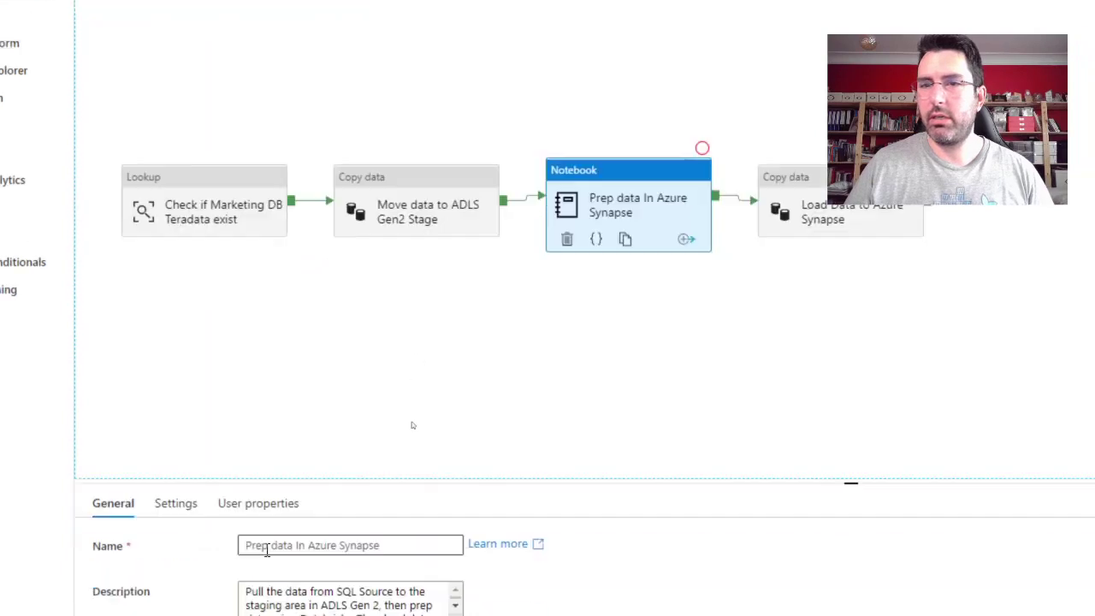
click(185, 585)
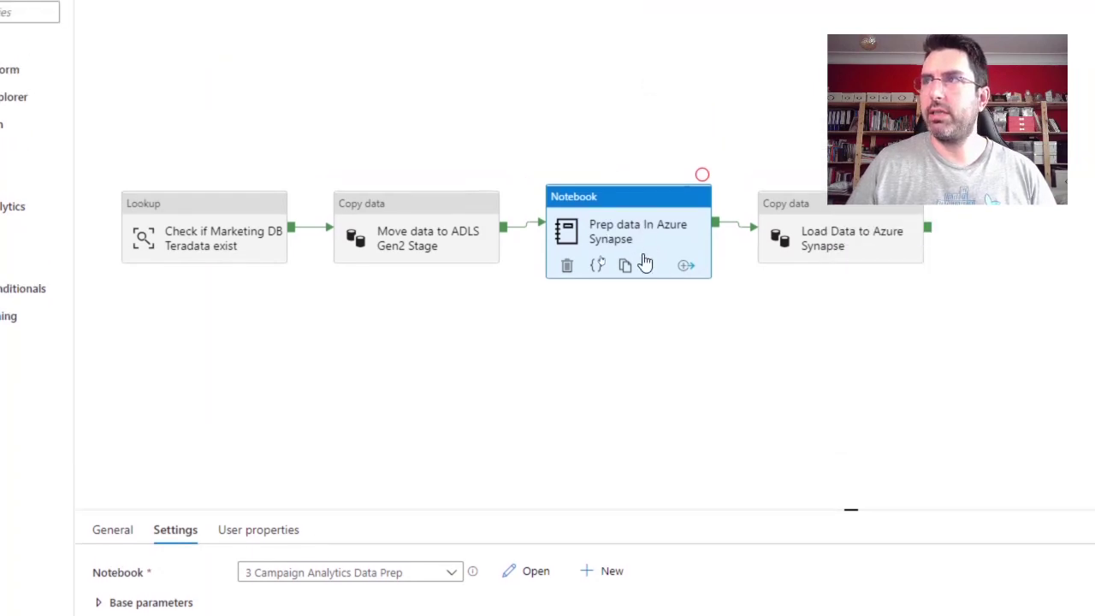
Step: View the source and sink settings of the Load Data to Azure Synapse copy activity
click(856, 240)
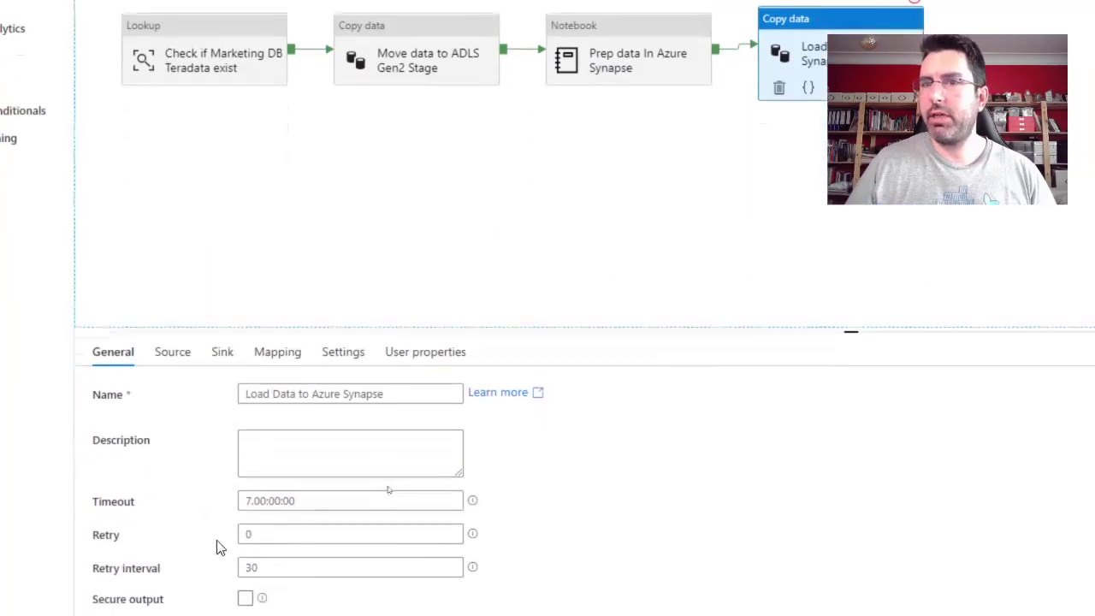
click(175, 534)
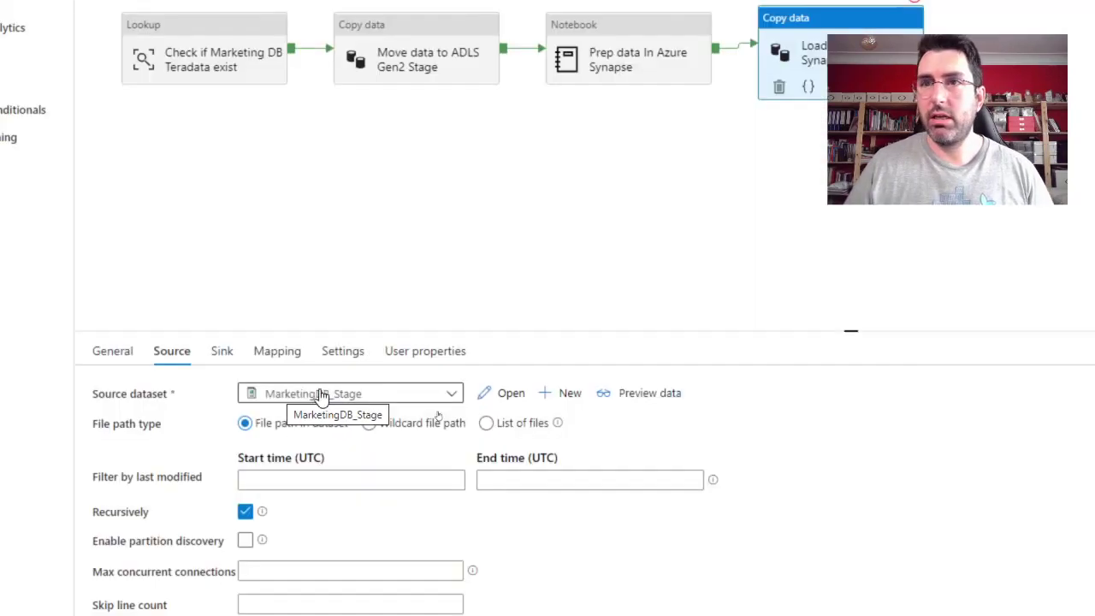
click(228, 356)
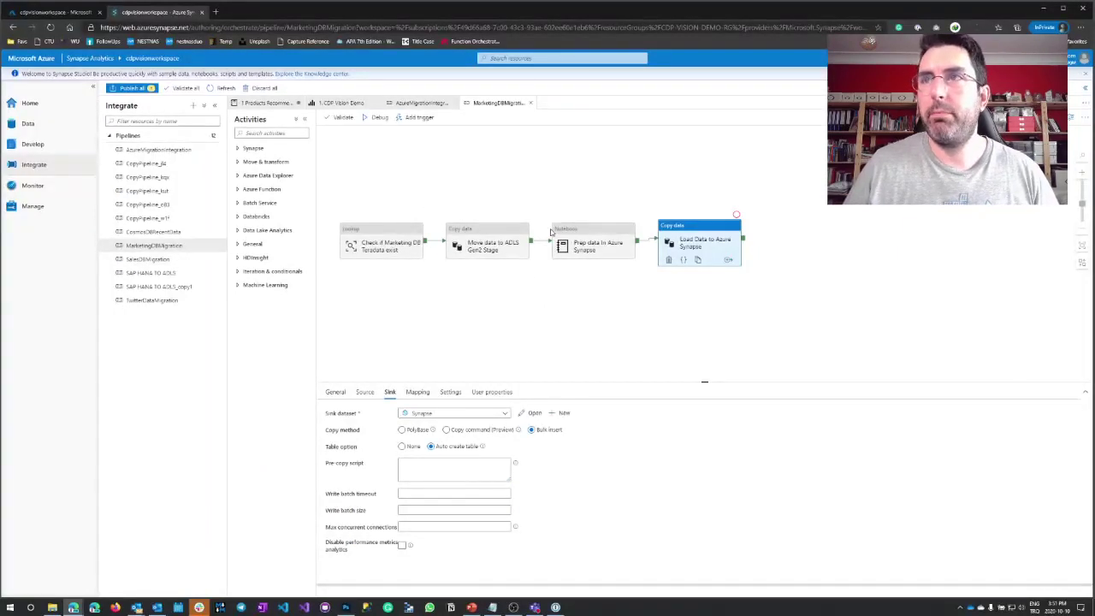
Step: Check which notebook Prep data In Azure Synapse runs, and open the 3 Campaign Analytics Data Prep notebook
click(576, 247)
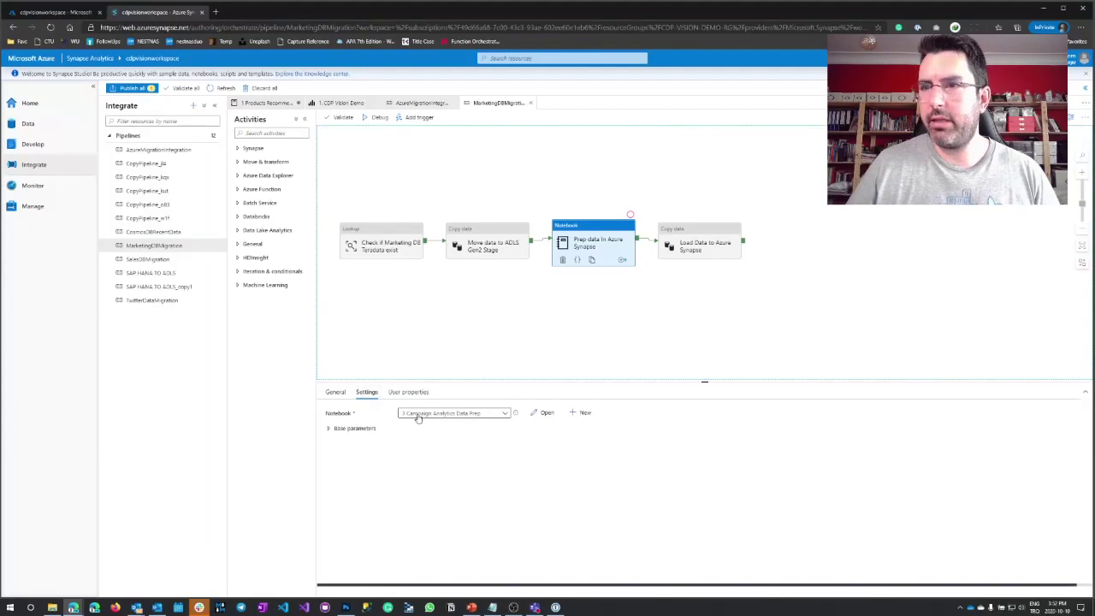
click(46, 146)
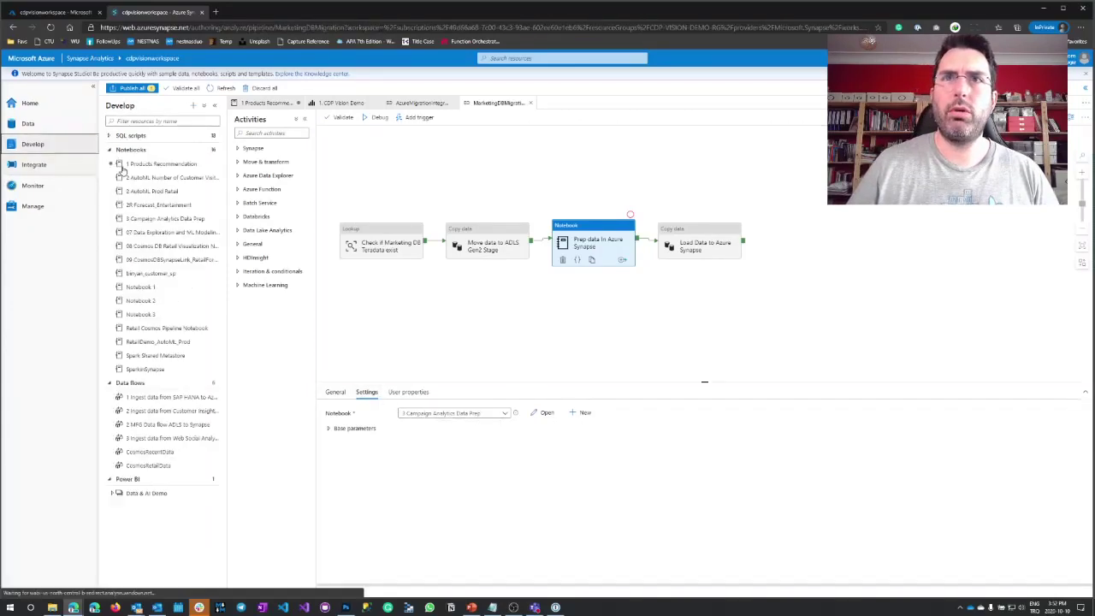
click(158, 219)
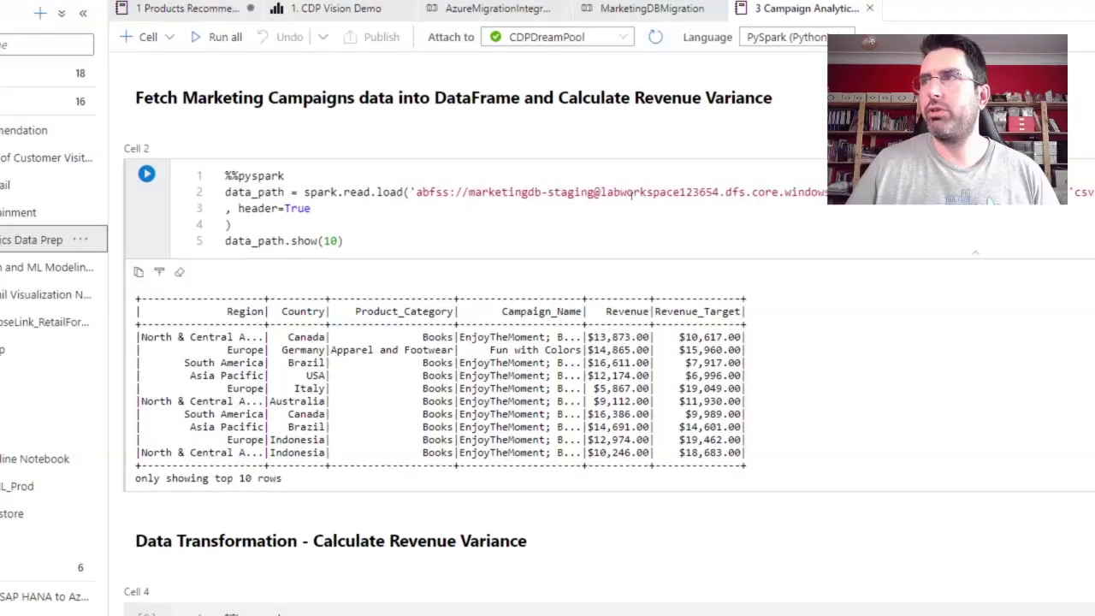
Step: Examine the notebook's marketing campaign file path, its Revenue Variance transformation and the cell moving data to Azure Data Lake Gen2
click(676, 195)
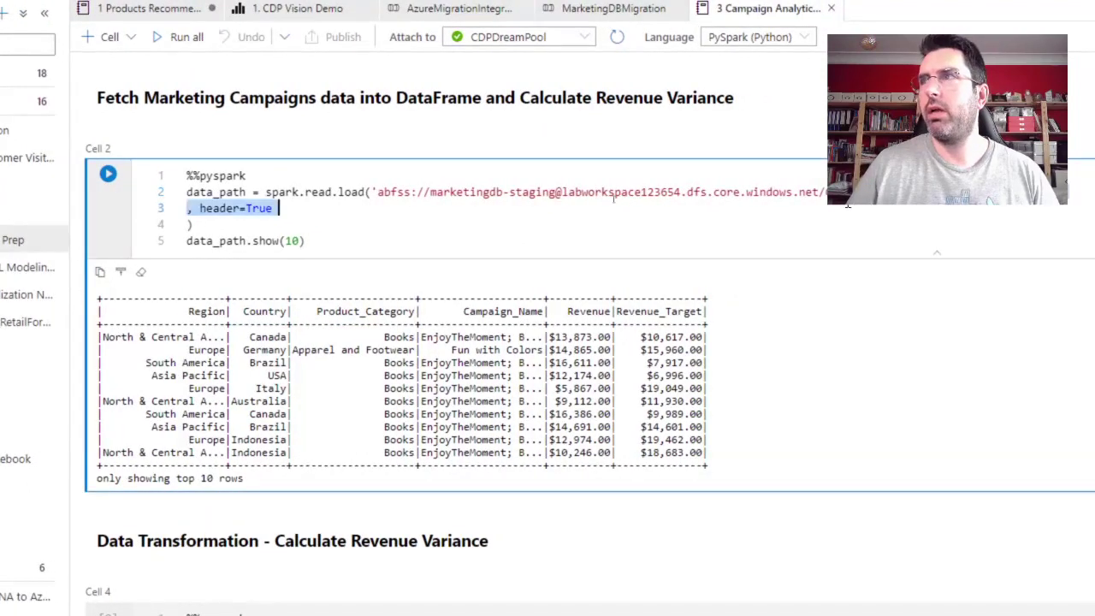
click(820, 194)
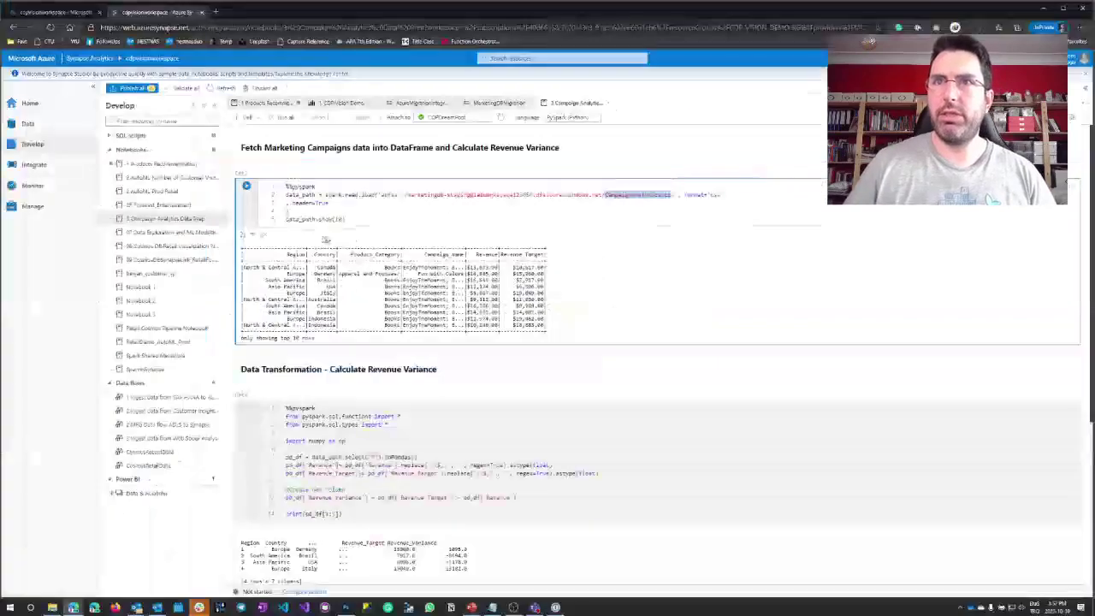
scroll(428, 303, down, 5)
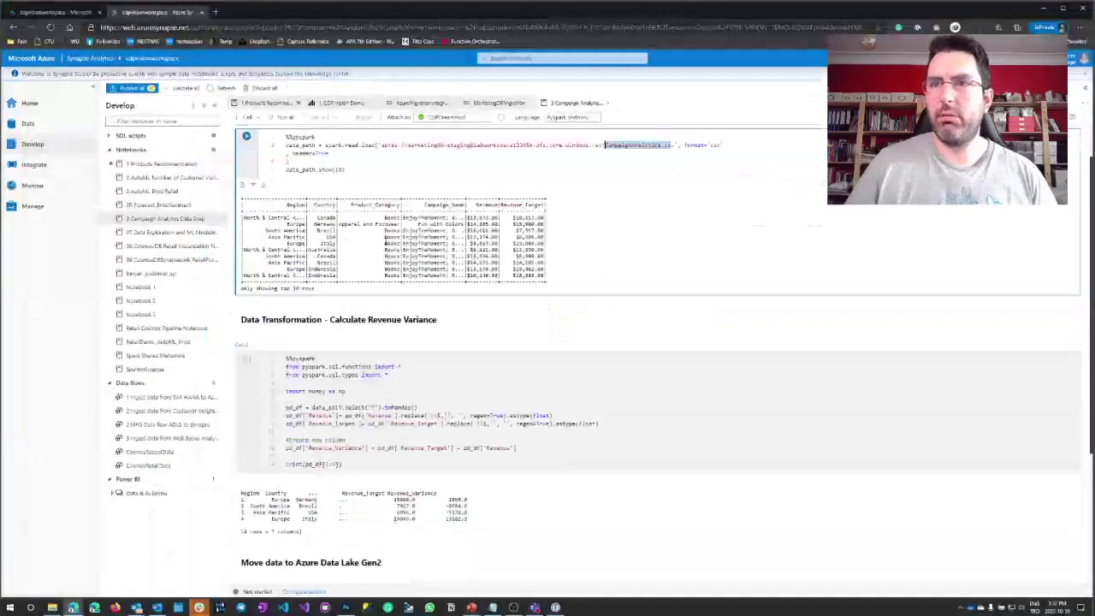
scroll(428, 303, down, 1)
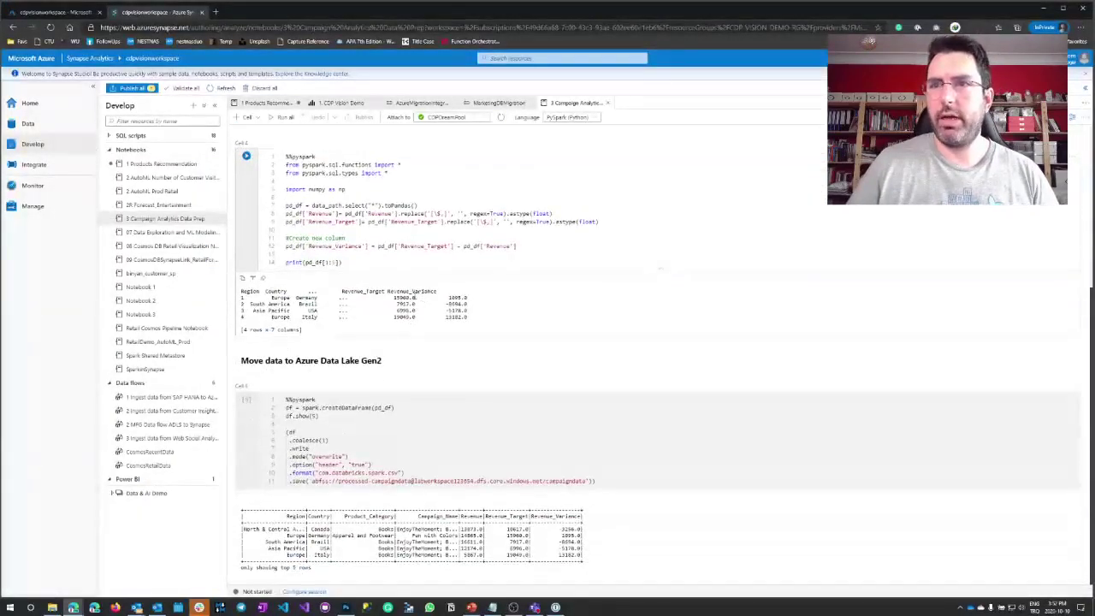
scroll(289, 248, up, 3)
click(455, 313)
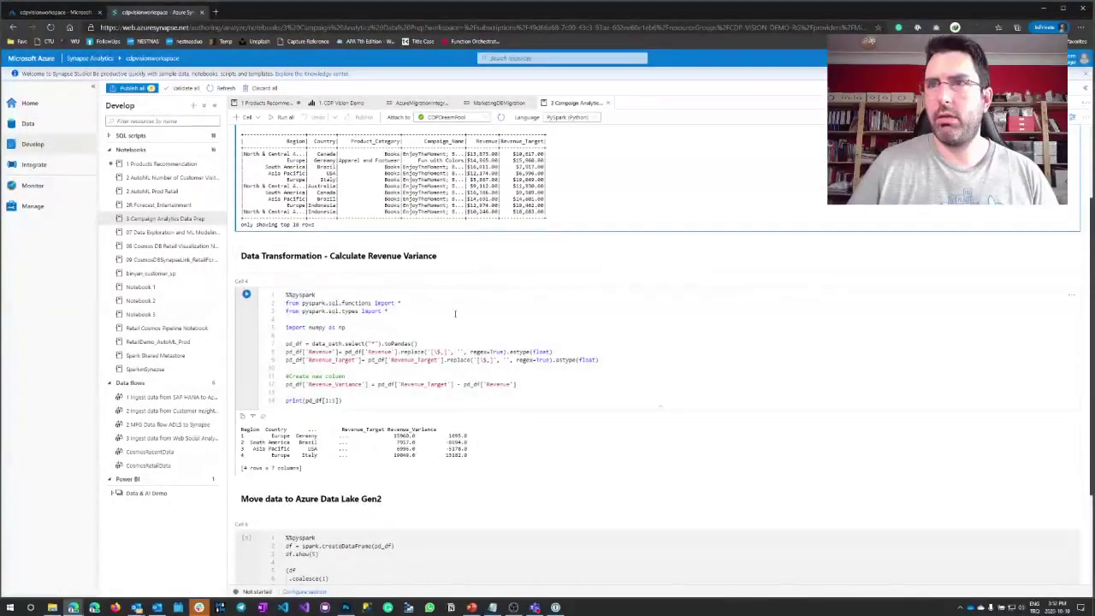